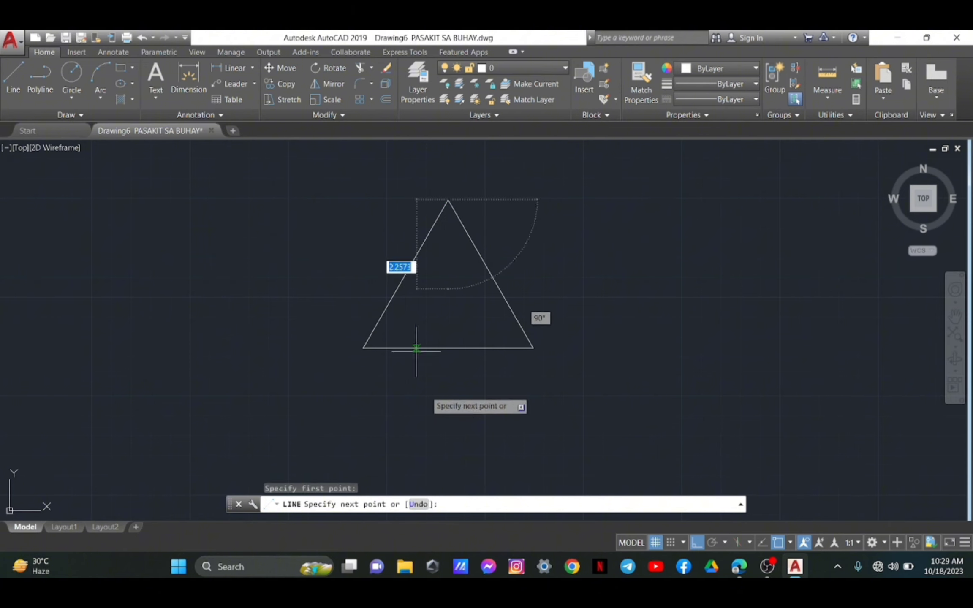
# Step: Draw lines from the triangle's apex to the base midpoint and from its lower-left vertex to the midpoint of the opposite side
pyautogui.click(448, 348)
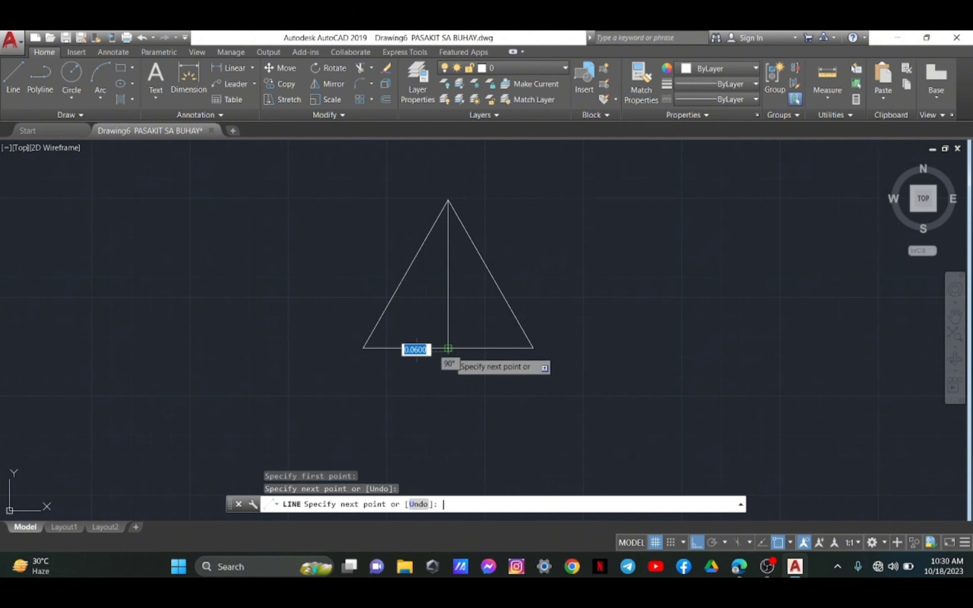
pyautogui.press('Return')
pyautogui.click(14, 85)
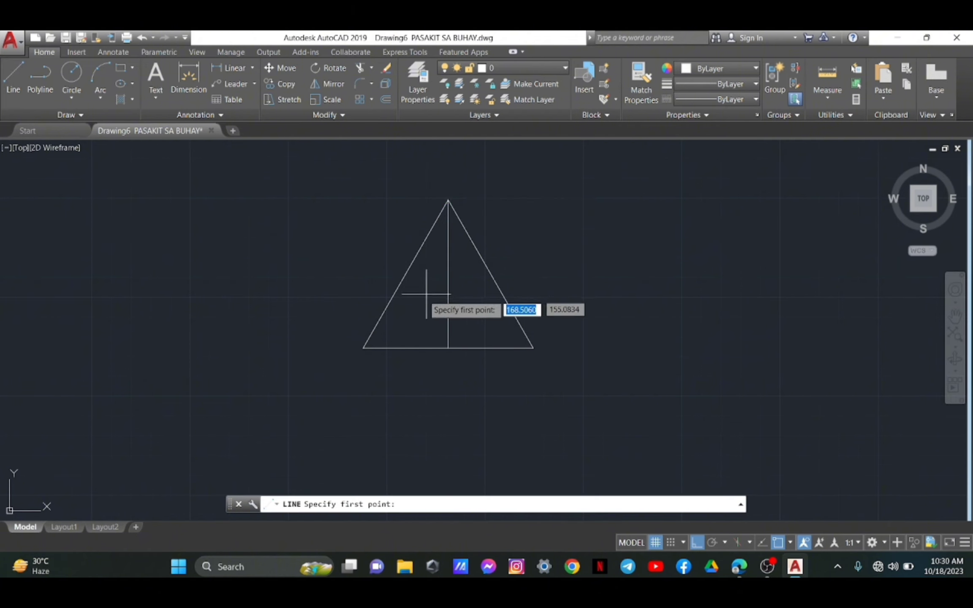
pyautogui.click(363, 348)
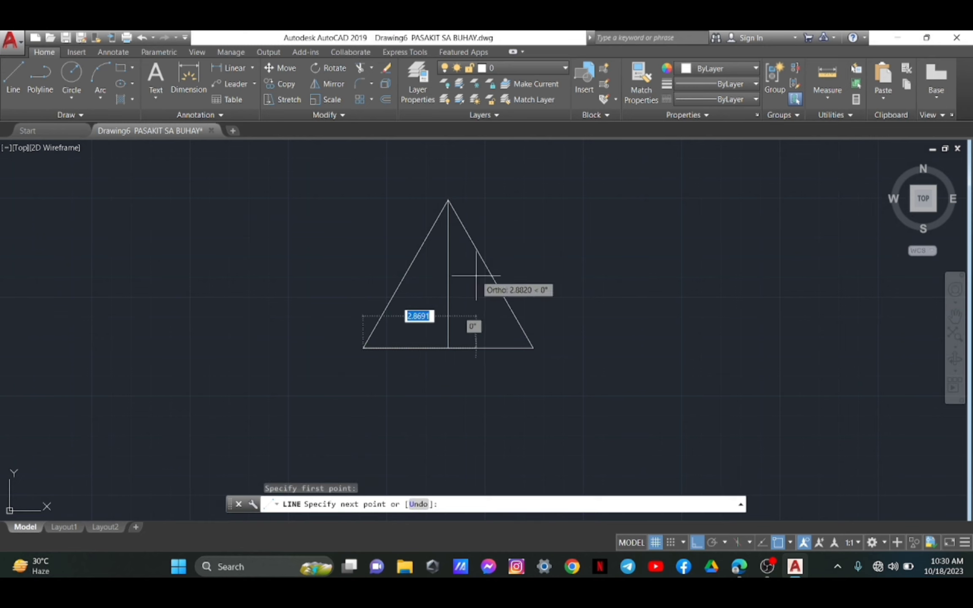
pyautogui.click(491, 275)
pyautogui.press('Return')
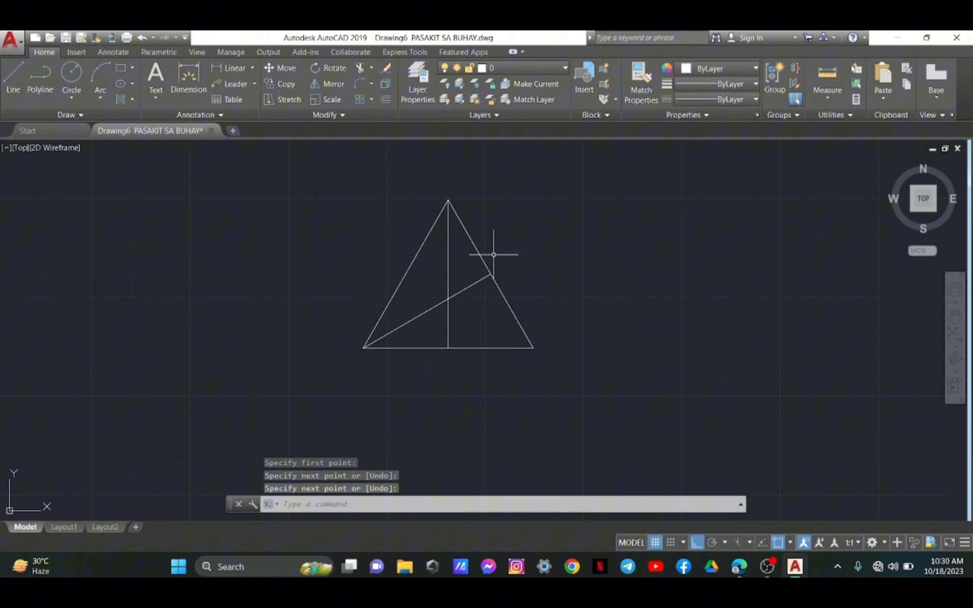
# Step: Draw a circle of radius 2 centred where the two inner lines of the triangle cross, checking the radius in the activity PDF
pyautogui.click(71, 76)
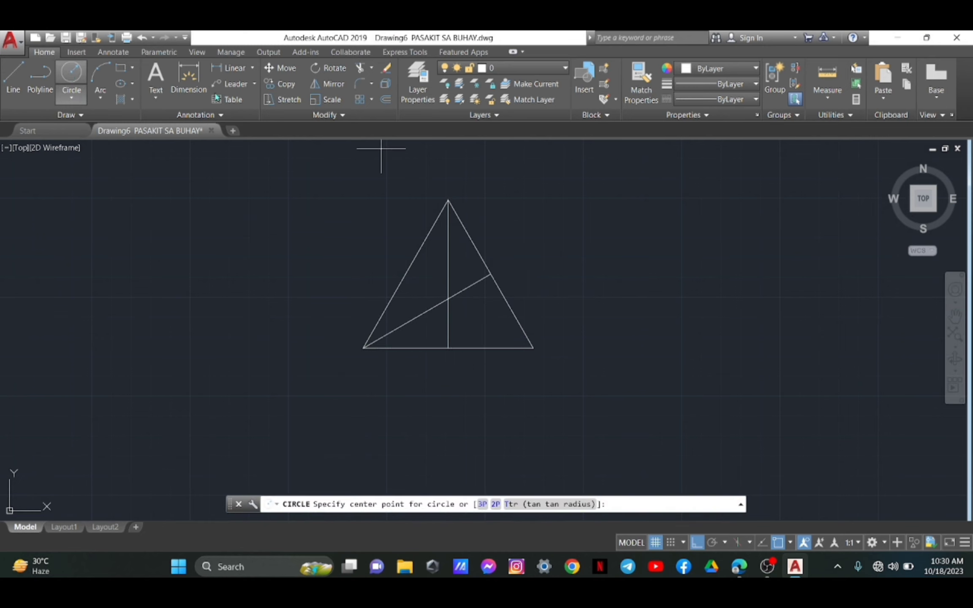
pyautogui.click(449, 299)
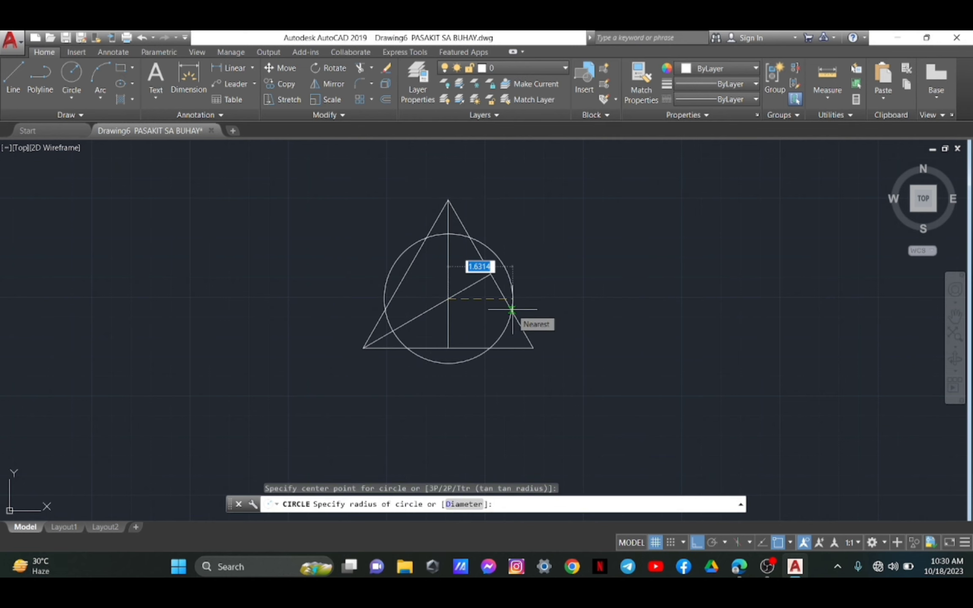
pyautogui.hotkey('alt', 'Tab')
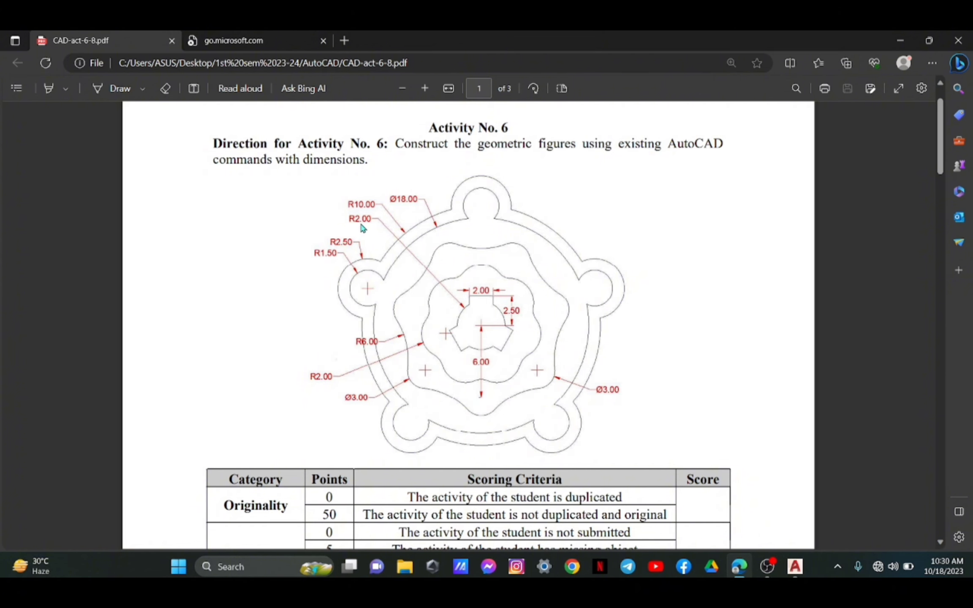
pyautogui.hotkey('alt', 'Tab')
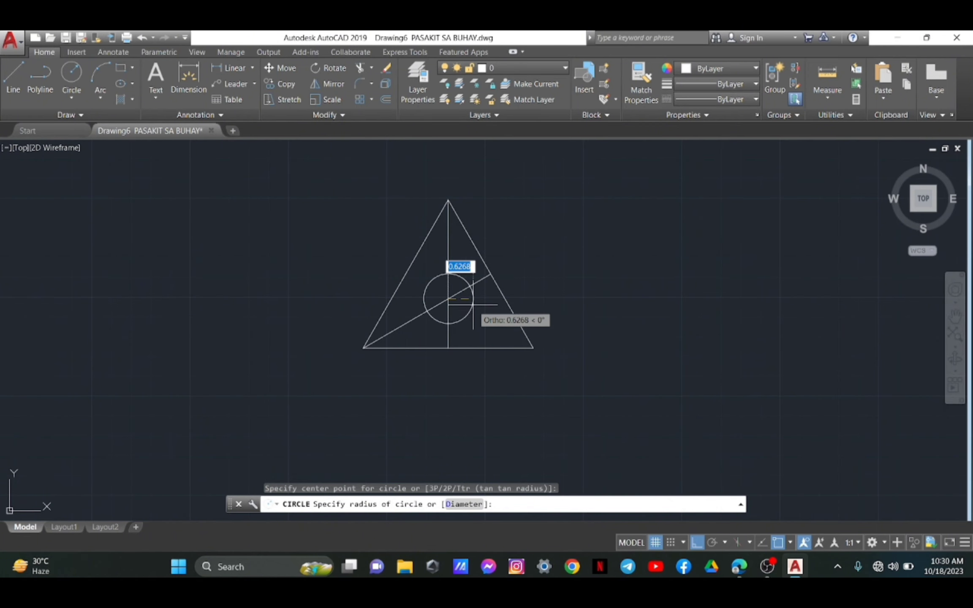
pyautogui.write('2.9709')
pyautogui.press('Return')
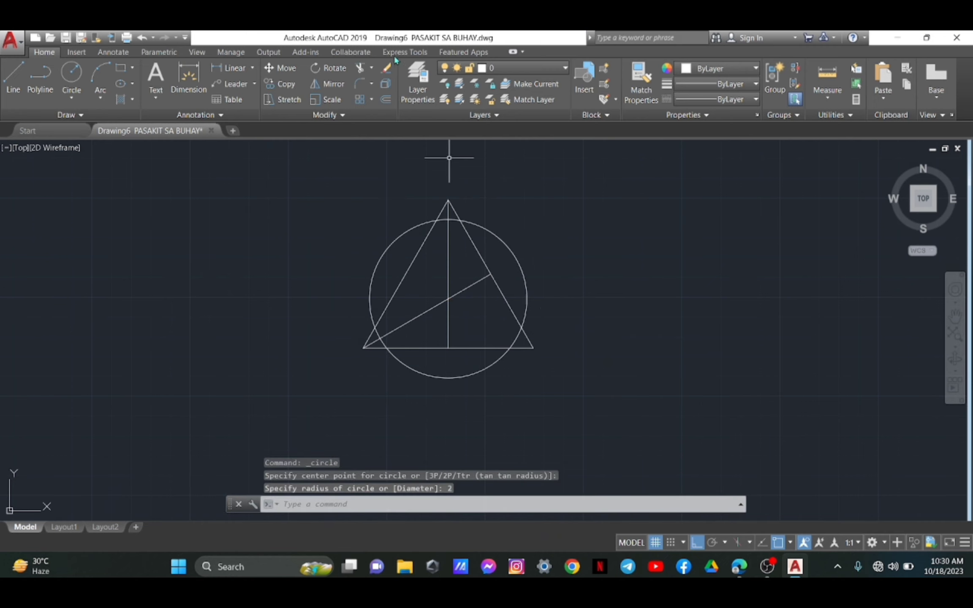
# Step: Draw a horizontal line 2 units long in the empty space to the right of the triangle
pyautogui.click(18, 77)
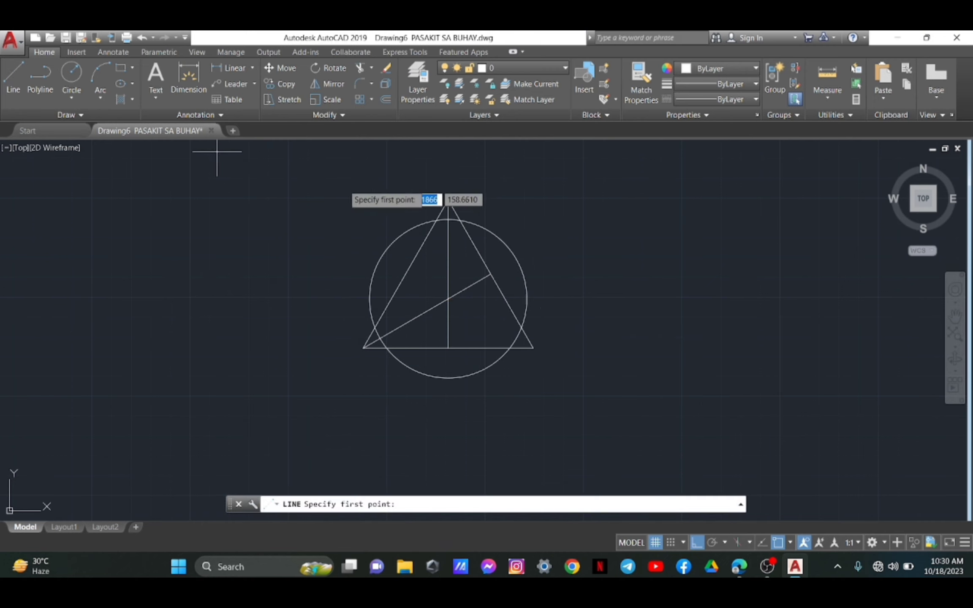
pyautogui.click(594, 219)
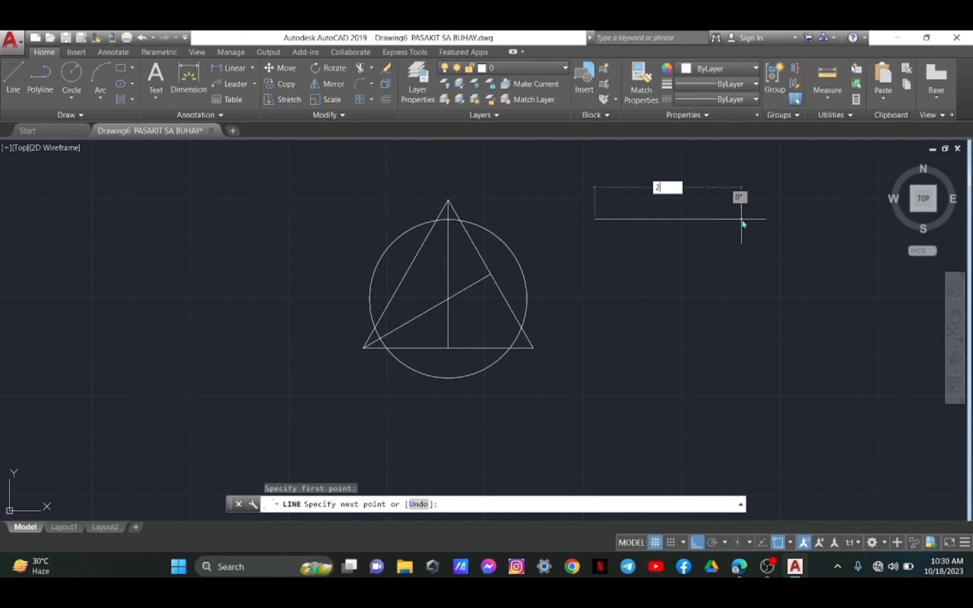
pyautogui.write('2')
pyautogui.press('Return')
pyautogui.press('Return')
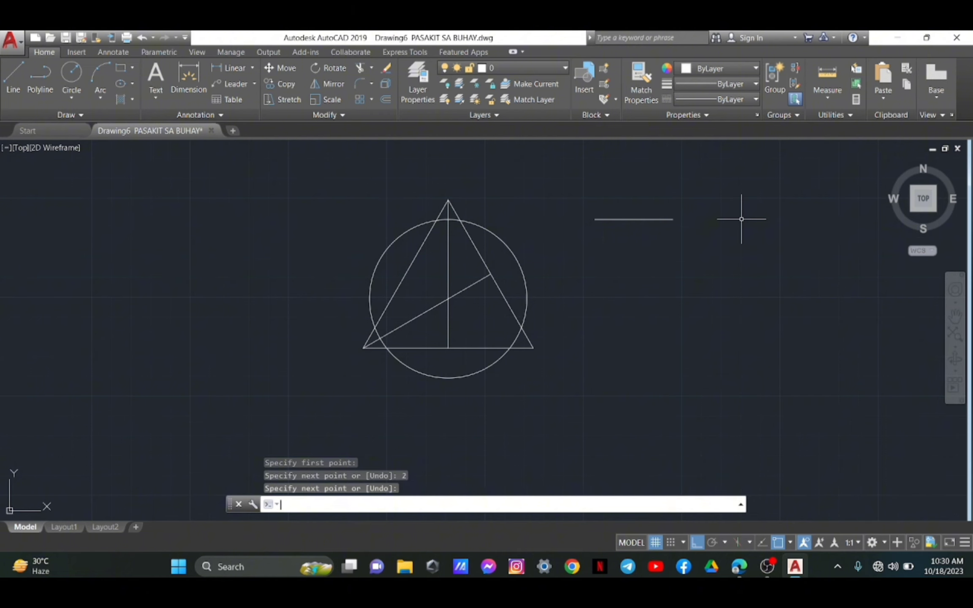
# Step: Move the loose horizontal line by its midpoint onto the triangle's apex
pyautogui.click(142, 38)
pyautogui.click(275, 74)
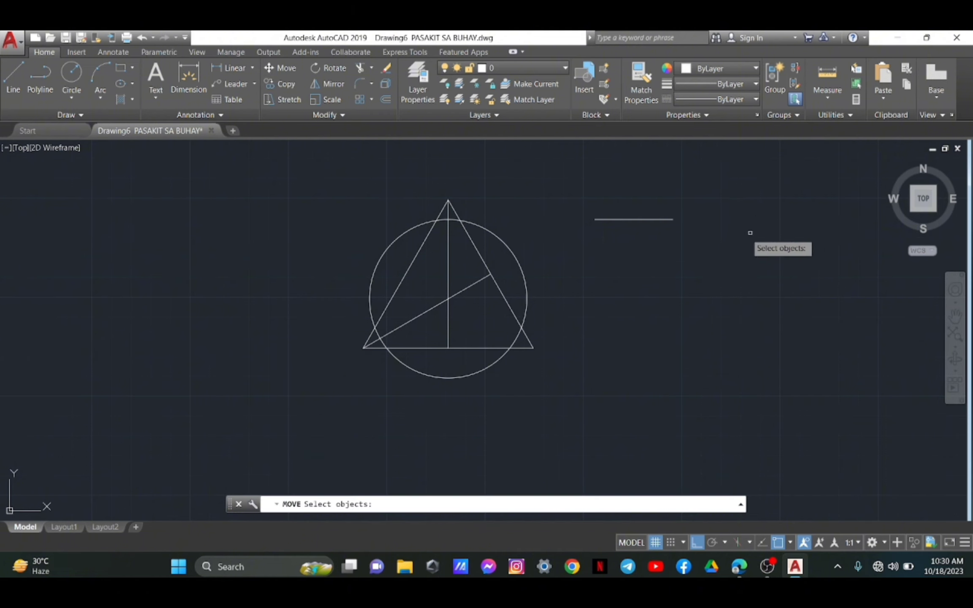
pyautogui.click(641, 219)
pyautogui.press('Return')
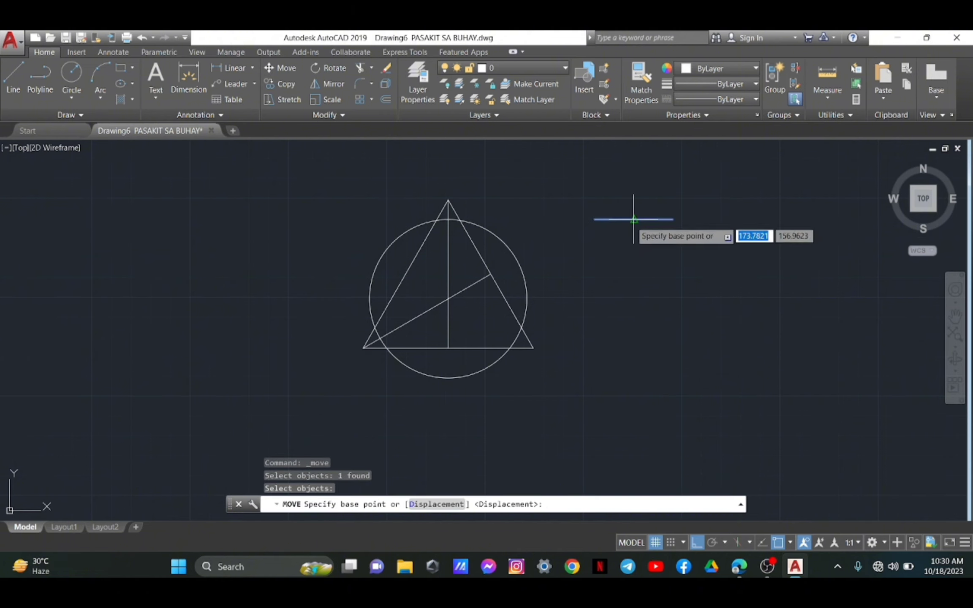
pyautogui.click(633, 219)
pyautogui.click(448, 199)
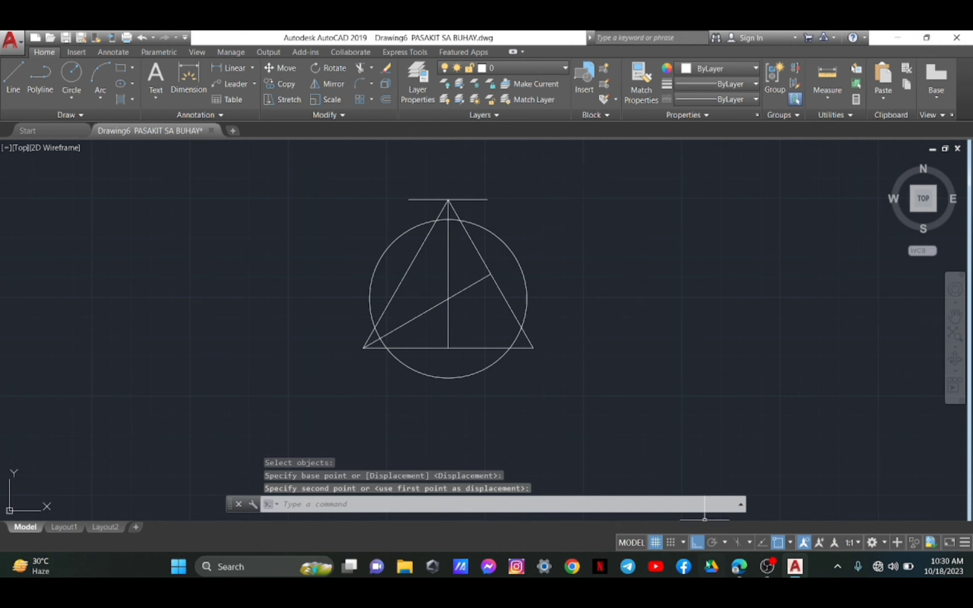
# Step: Turn Ortho off and draw a line 2 units long, sloping down to the right at 60°, beside the triangle
pyautogui.click(696, 542)
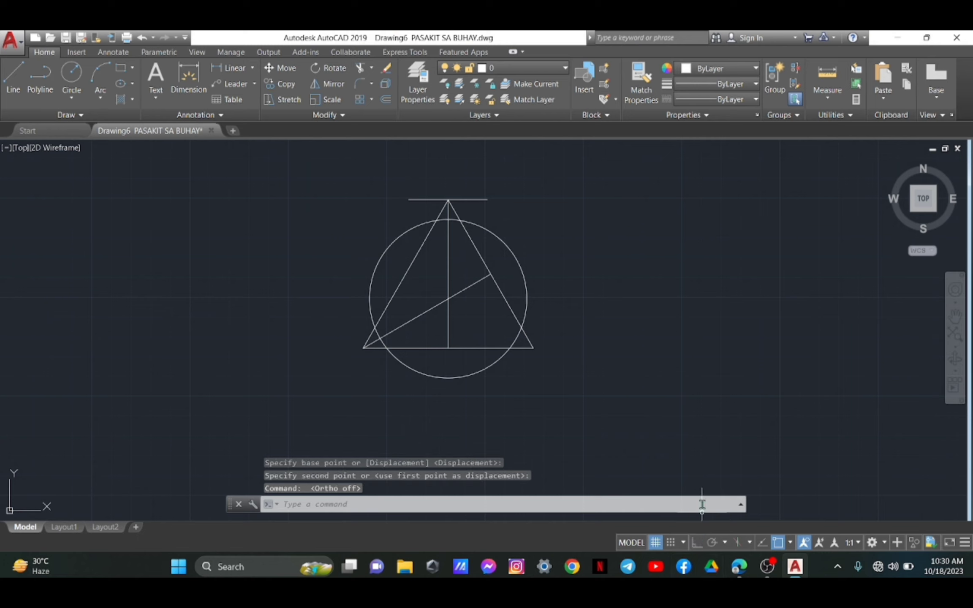
pyautogui.click(14, 94)
pyautogui.click(628, 237)
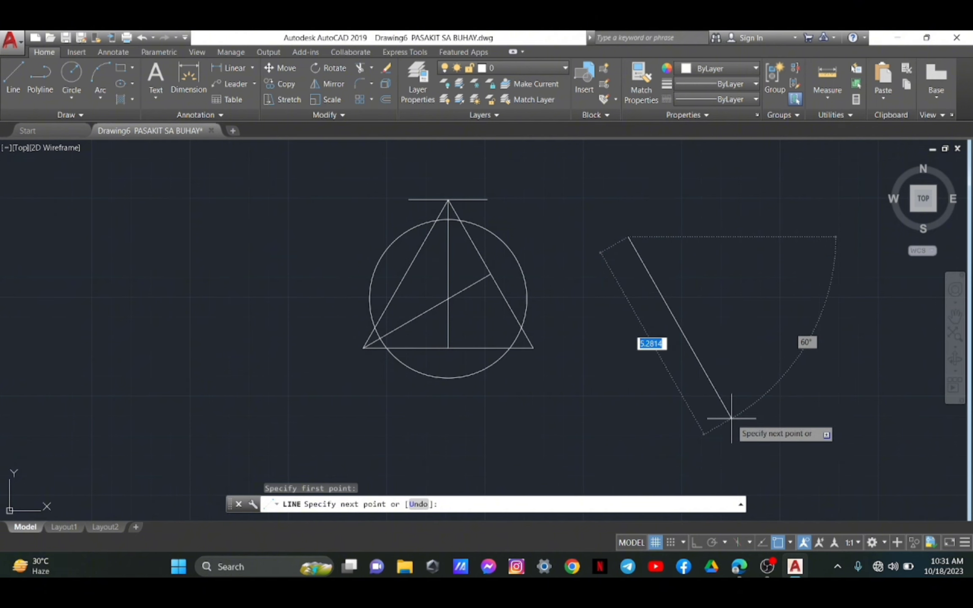
pyautogui.write('2')
pyautogui.press('Return')
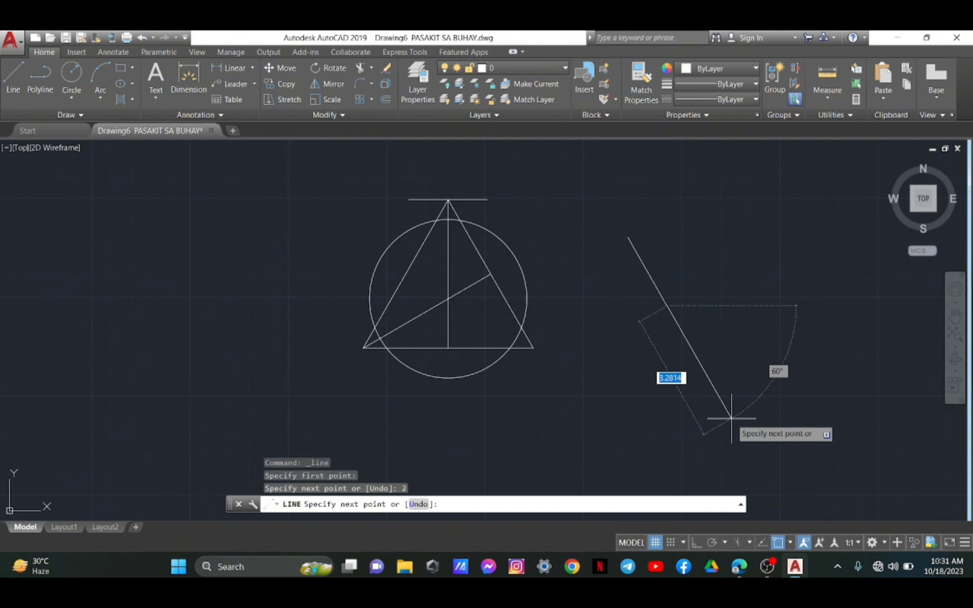
pyautogui.press('Return')
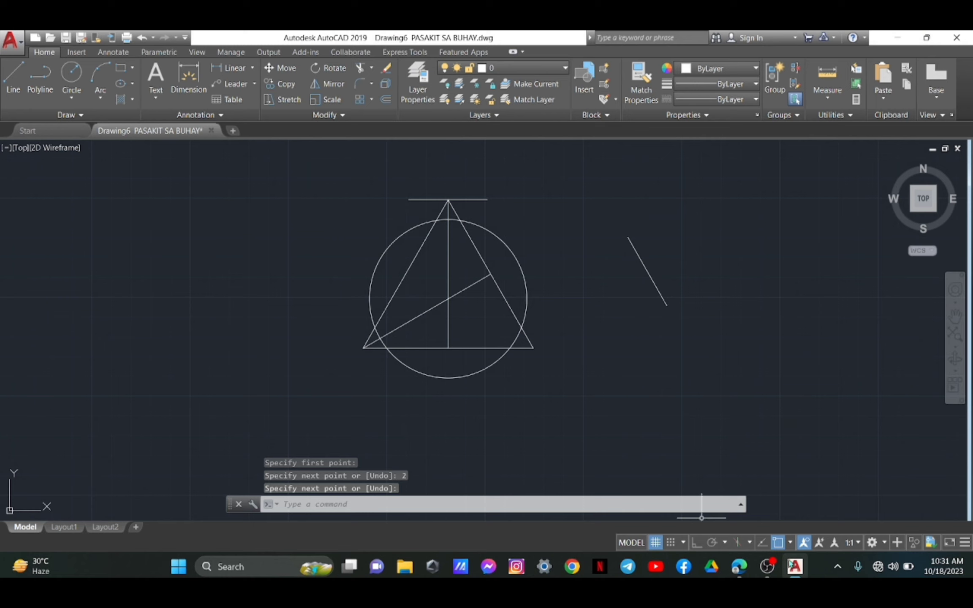
# Step: Turn Ortho on and mirror the slanted line about a vertical axis through its midpoint, keeping the source line
pyautogui.click(696, 544)
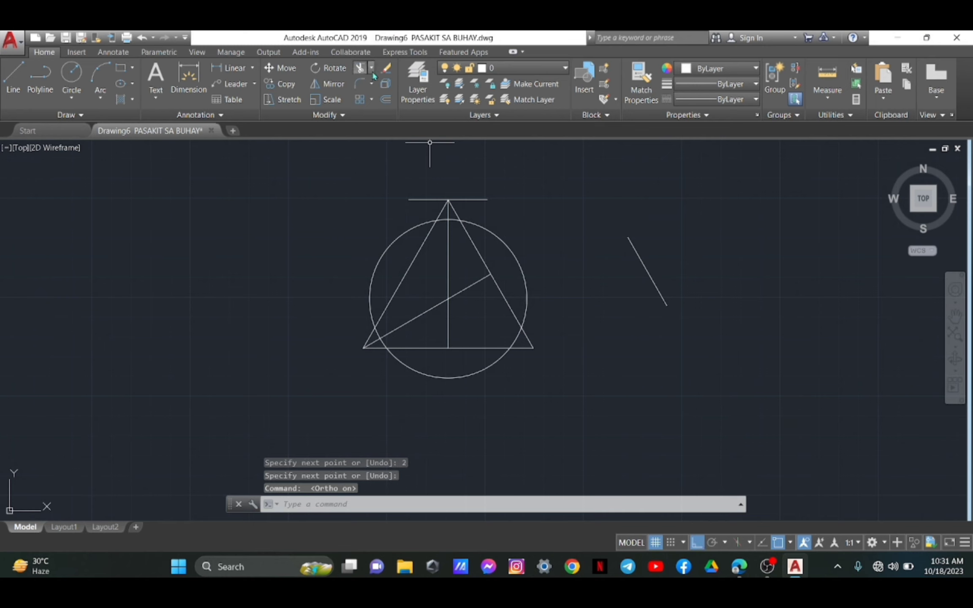
pyautogui.click(334, 84)
pyautogui.click(654, 281)
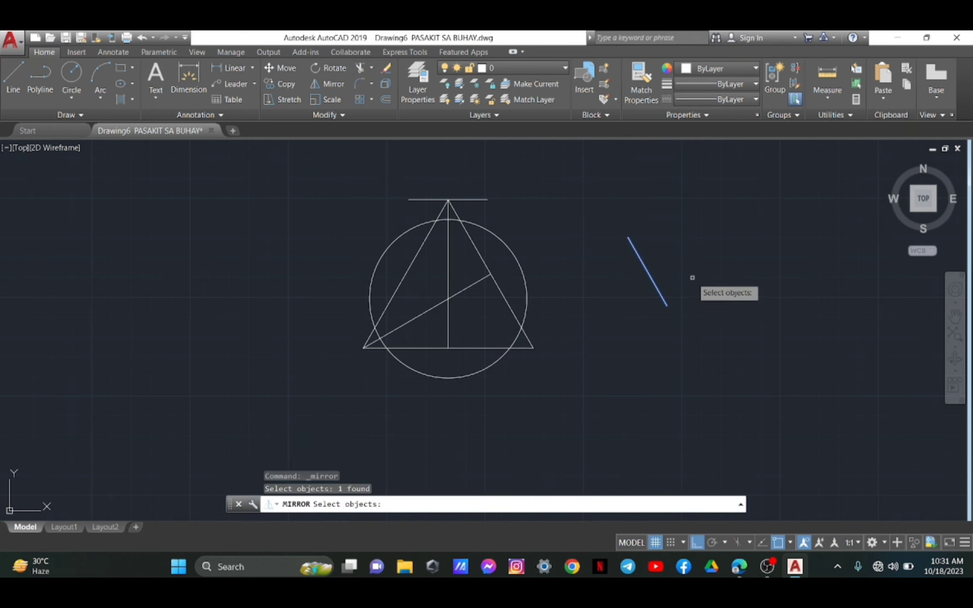
pyautogui.press('Return')
pyautogui.click(628, 237)
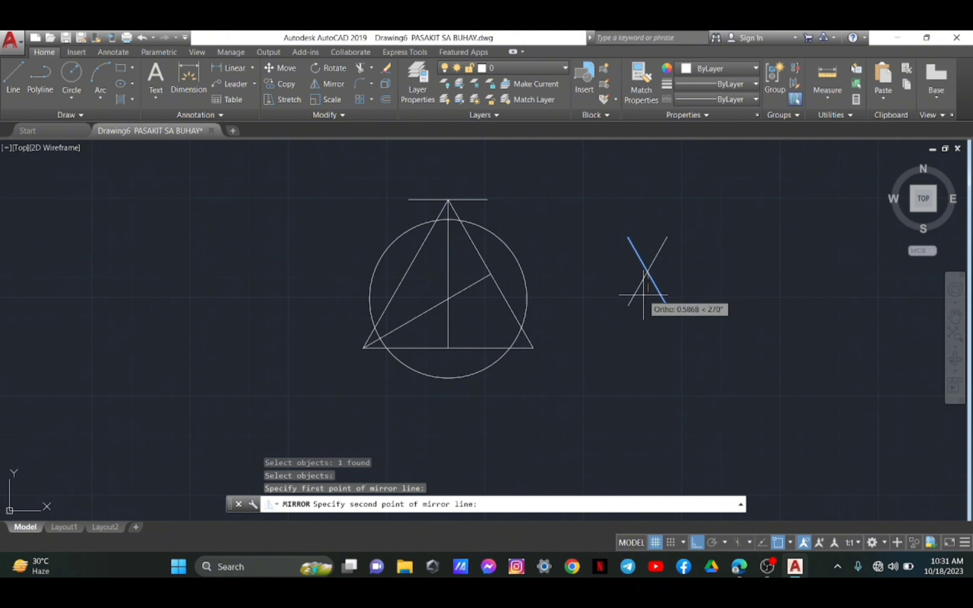
pyautogui.press('Return')
pyautogui.click(647, 295)
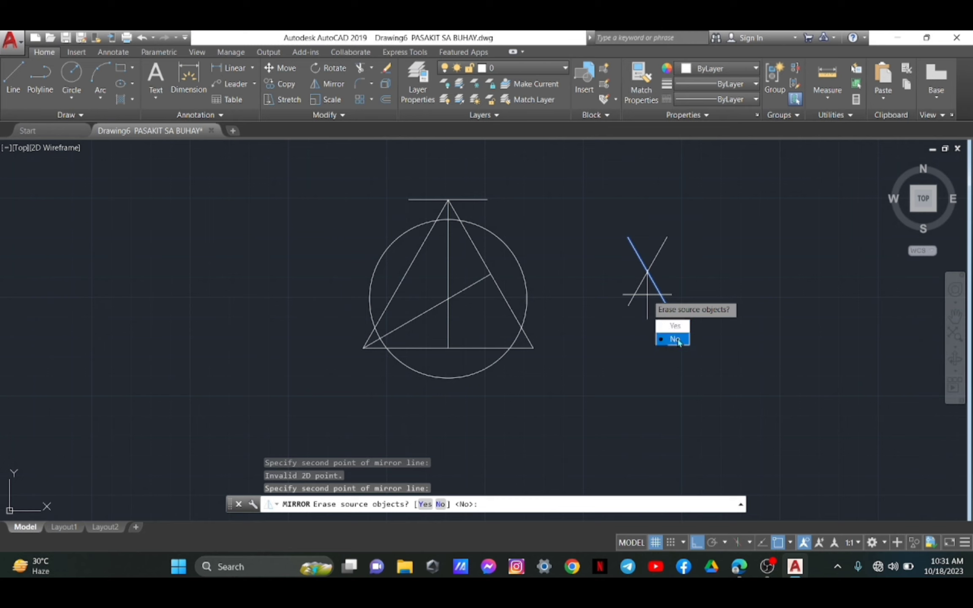
pyautogui.click(675, 339)
# Step: Move the mirrored slanted line by its midpoint onto the triangle's lower-right vertex
pyautogui.click(644, 272)
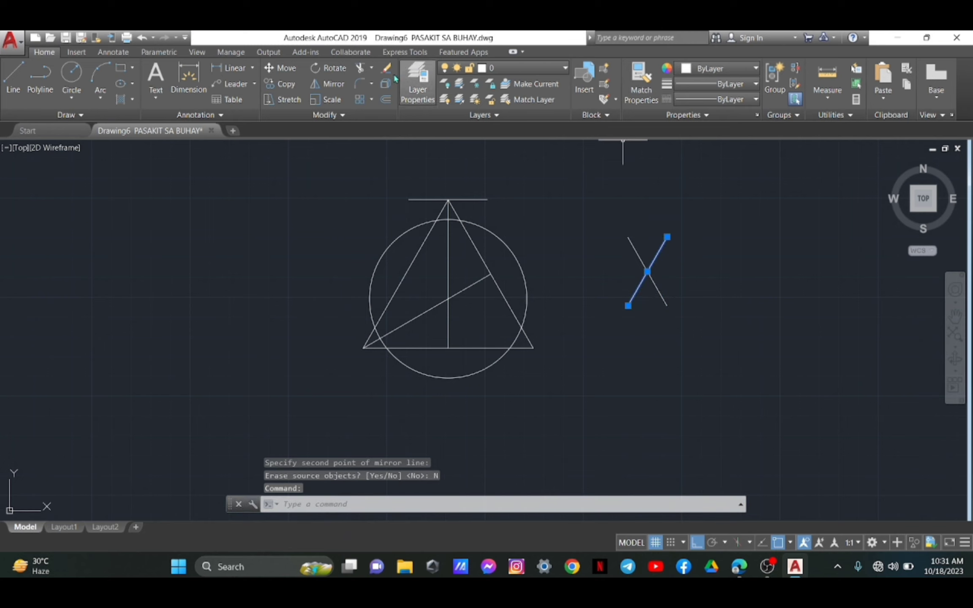
pyautogui.write('m')
pyautogui.press('Return')
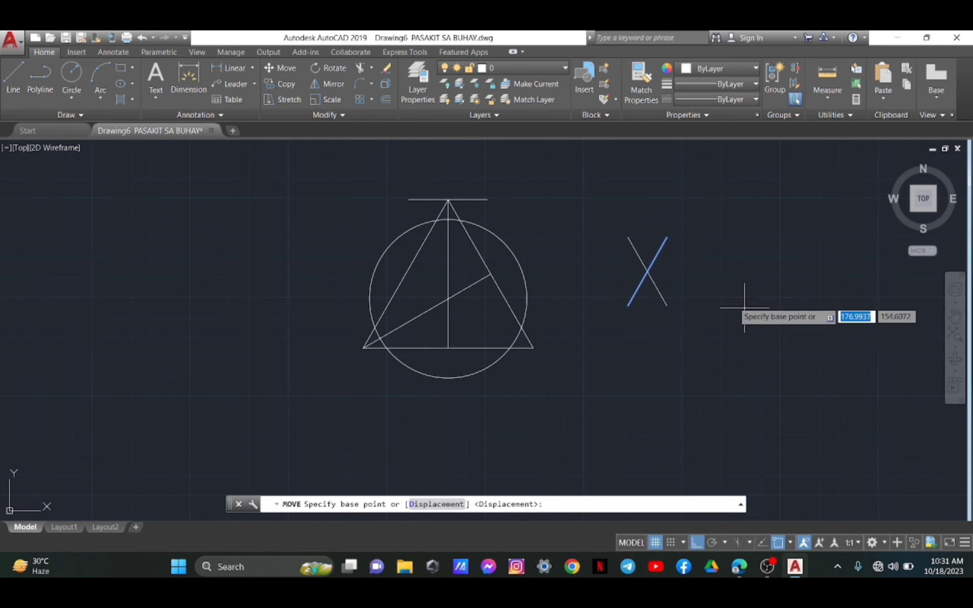
pyautogui.click(647, 272)
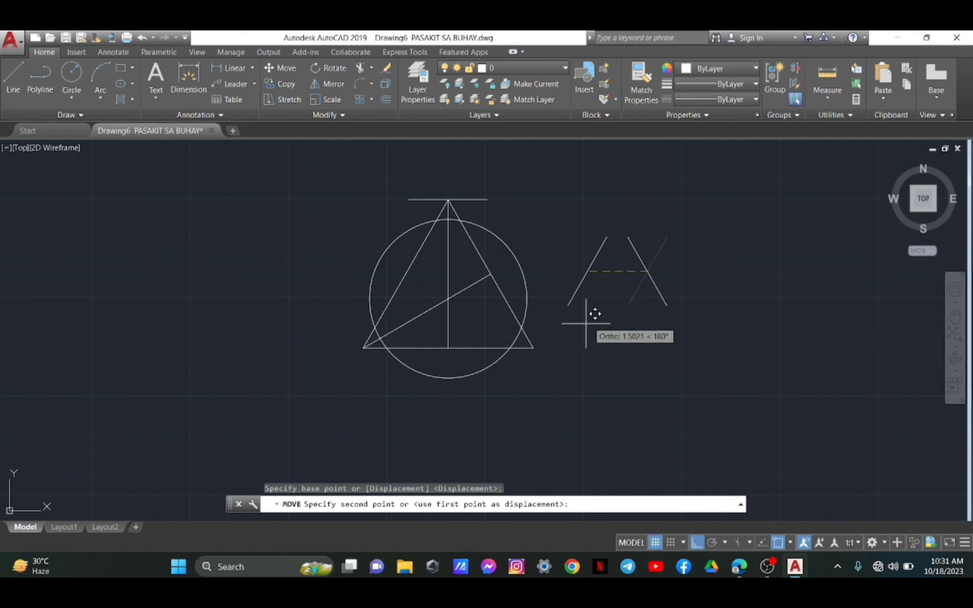
pyautogui.click(534, 348)
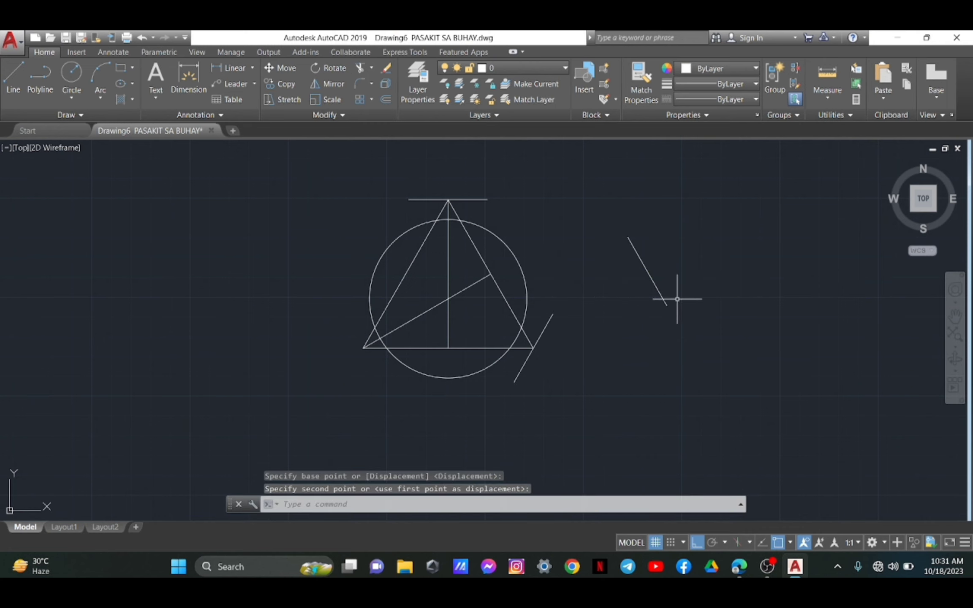
# Step: Move the remaining loose slanted line by its midpoint onto the triangle's lower-left vertex
pyautogui.click(656, 285)
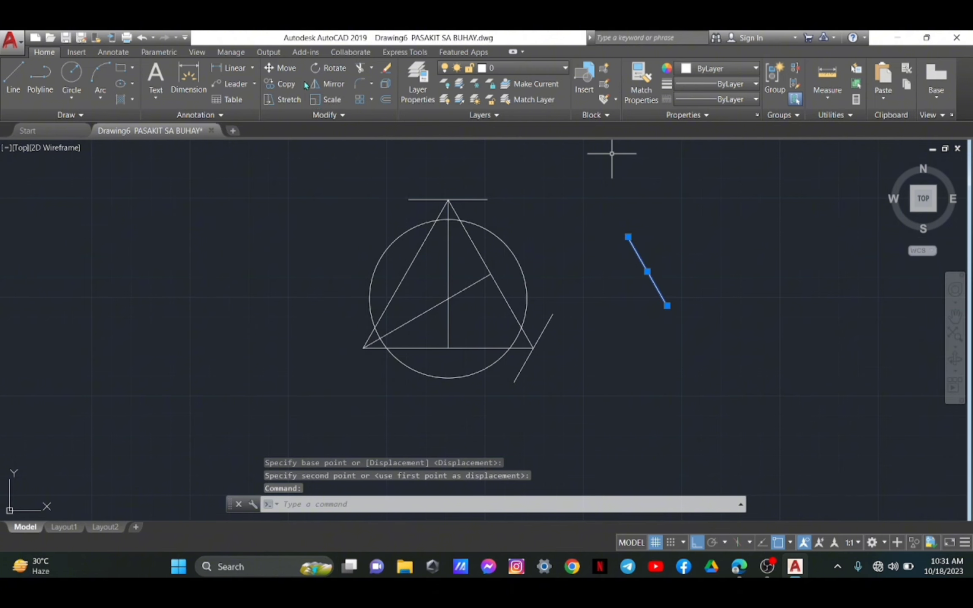
pyautogui.click(286, 68)
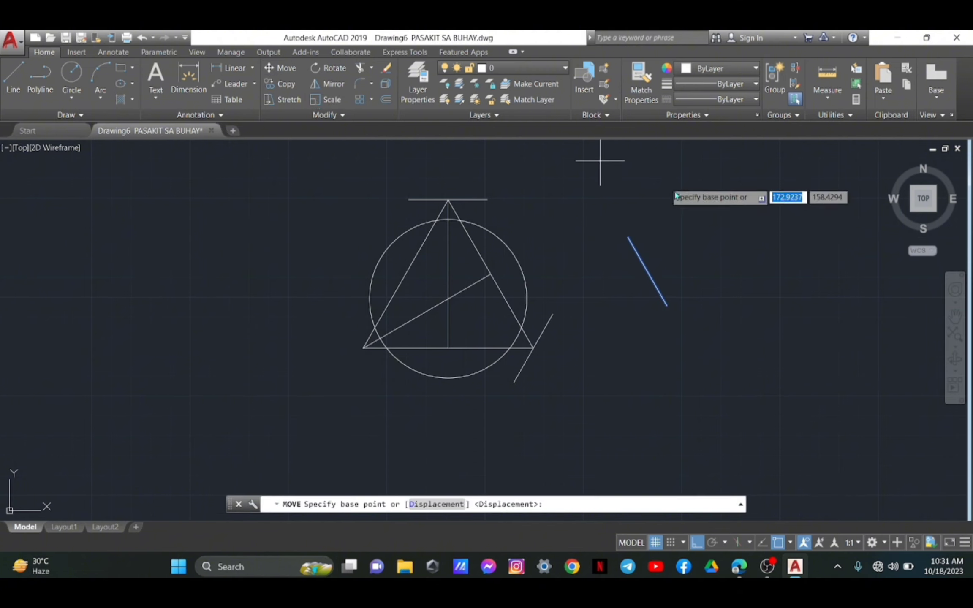
pyautogui.click(649, 272)
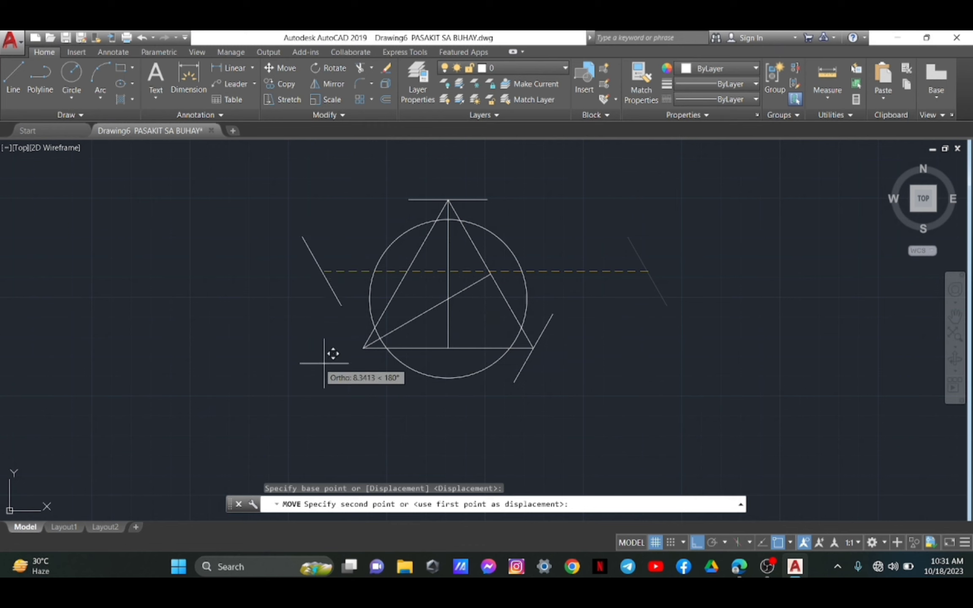
pyautogui.click(363, 349)
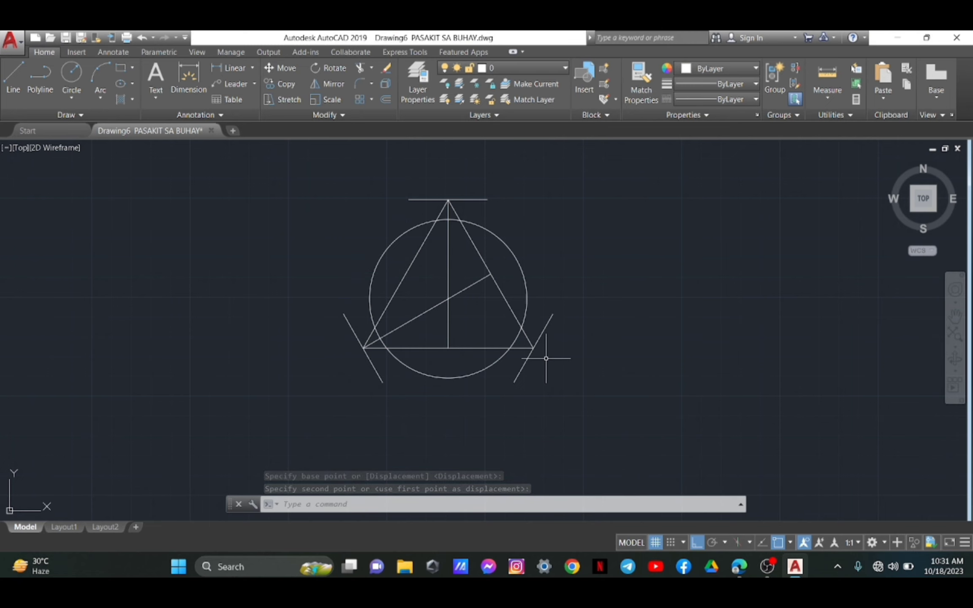
# Step: Copy the slanted line at the lower-right vertex from its midpoint to the circle's centre
pyautogui.click(528, 353)
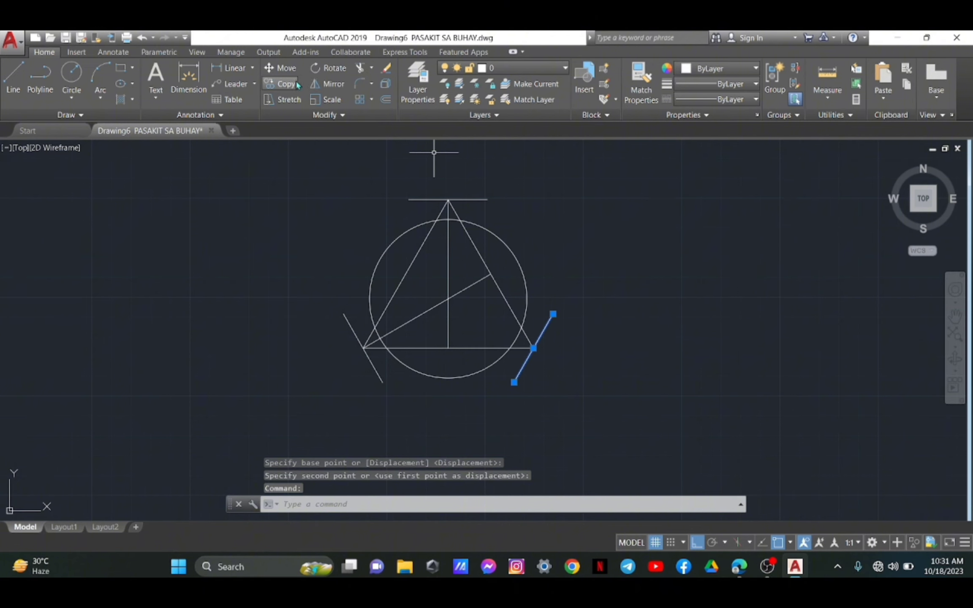
pyautogui.click(283, 69)
pyautogui.hotkey('ctrl', 'z')
# Step: Move the slanted line at the triangle's lower-left vertex by its midpoint onto the circle's centre
pyautogui.click(282, 72)
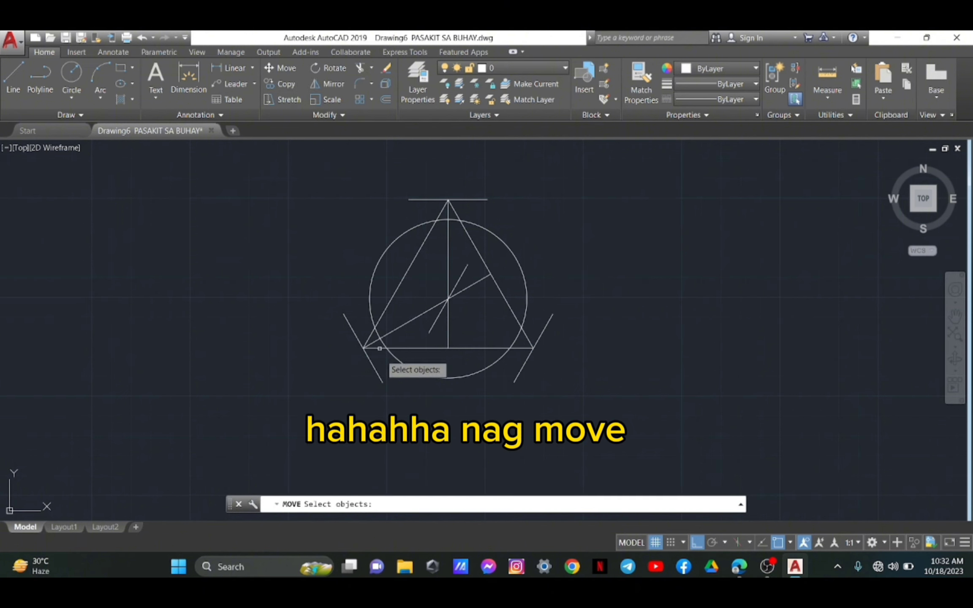
pyautogui.click(381, 378)
pyautogui.press('Return')
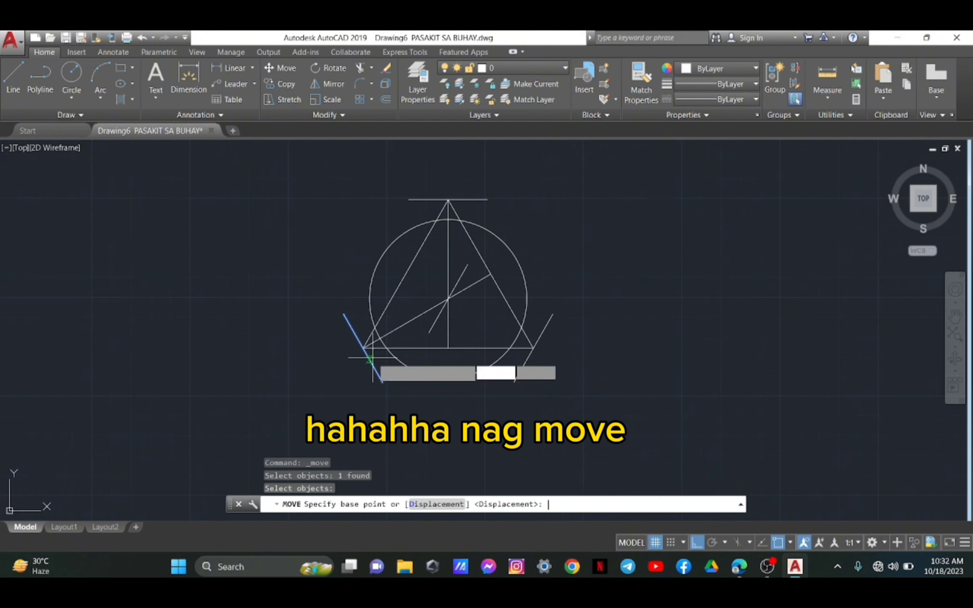
pyautogui.click(362, 348)
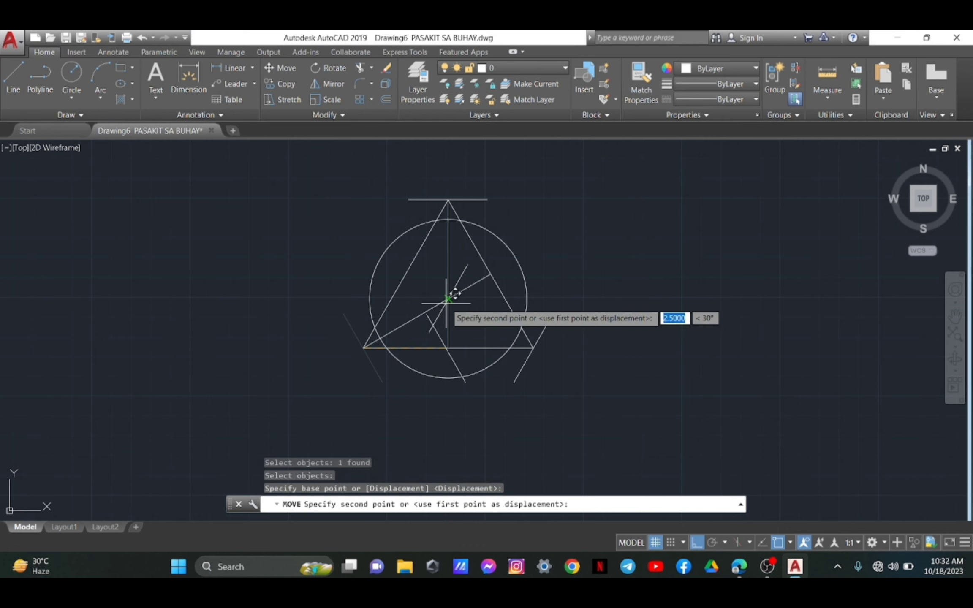
pyautogui.click(447, 299)
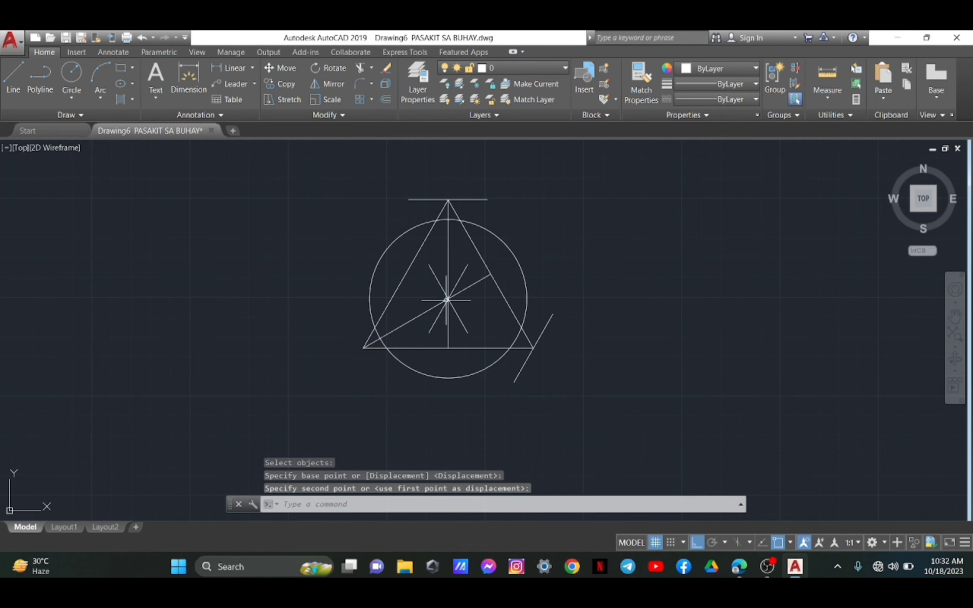
# Step: Copy the horizontal line at the triangle's apex from its midpoint to the circle's centre
pyautogui.click(466, 199)
pyautogui.click(449, 199)
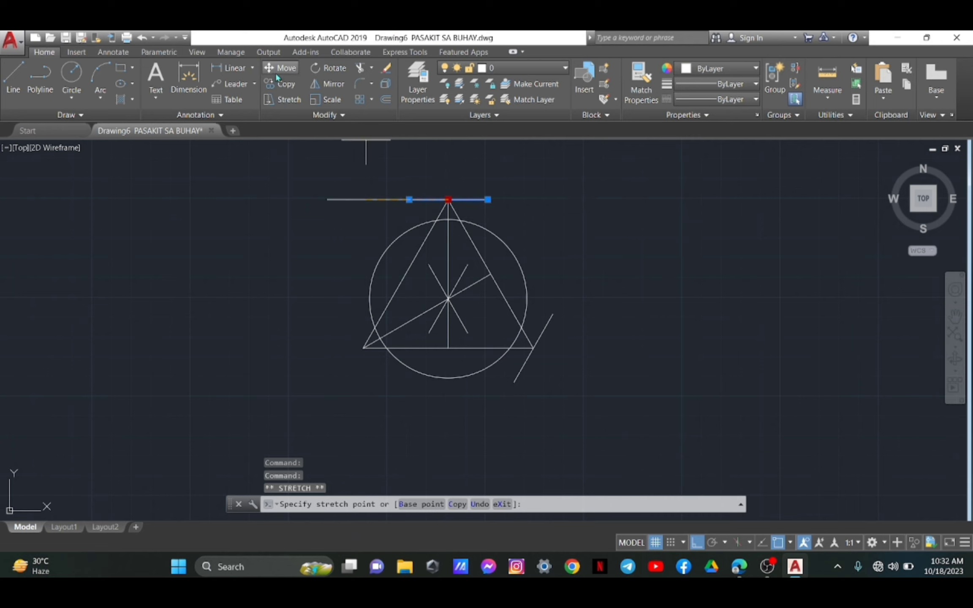
pyautogui.click(281, 85)
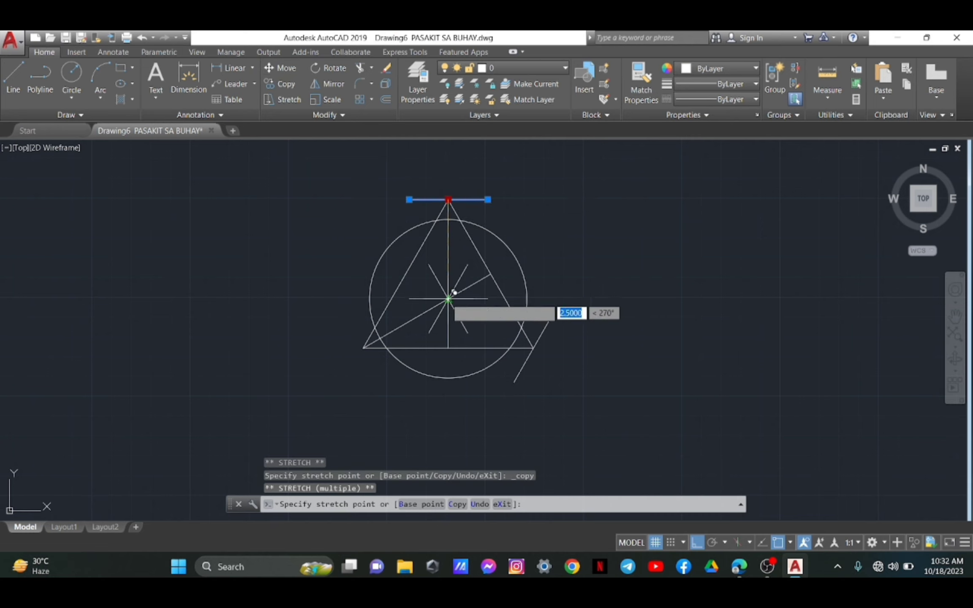
pyautogui.click(451, 297)
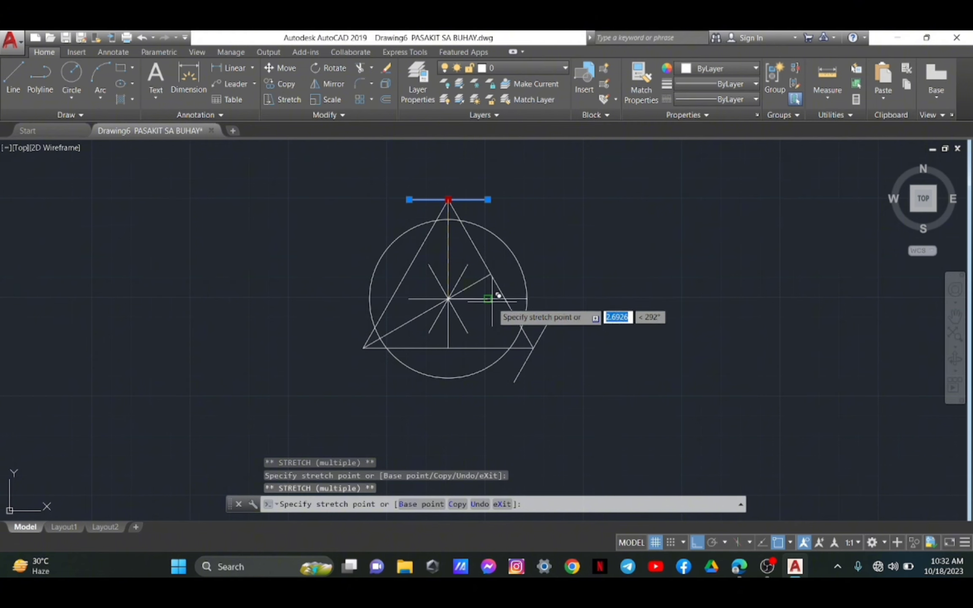
pyautogui.press('Return')
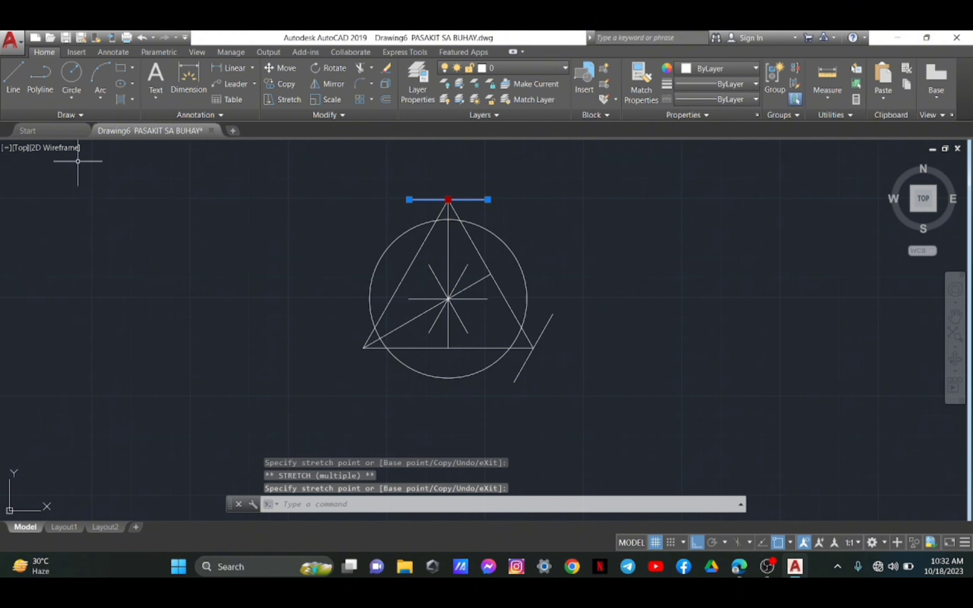
# Step: Draw the upper slot's two sides and inner edge with lines joining the endpoints of the two horizontal lines
pyautogui.click(13, 80)
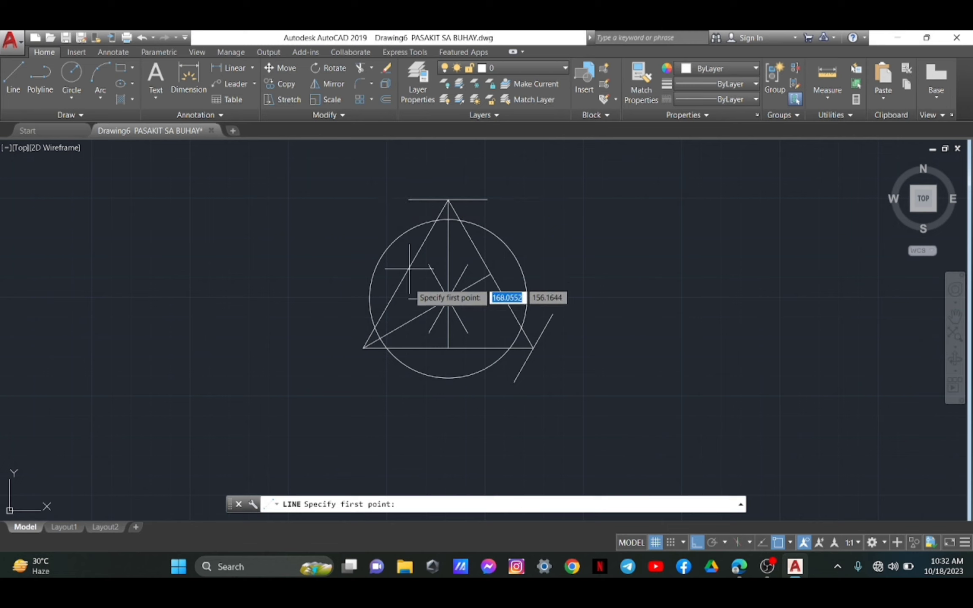
pyautogui.click(13, 82)
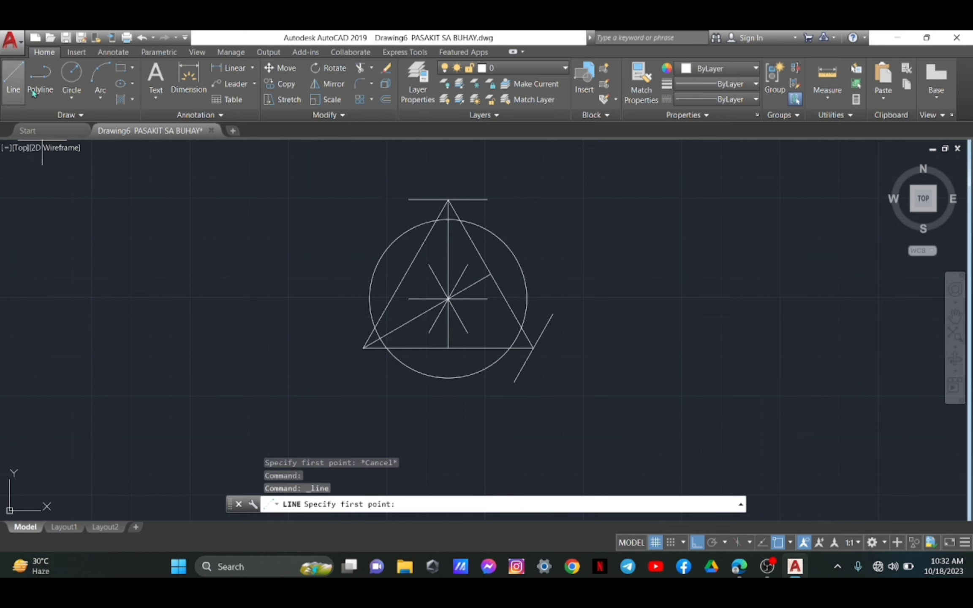
pyautogui.click(409, 199)
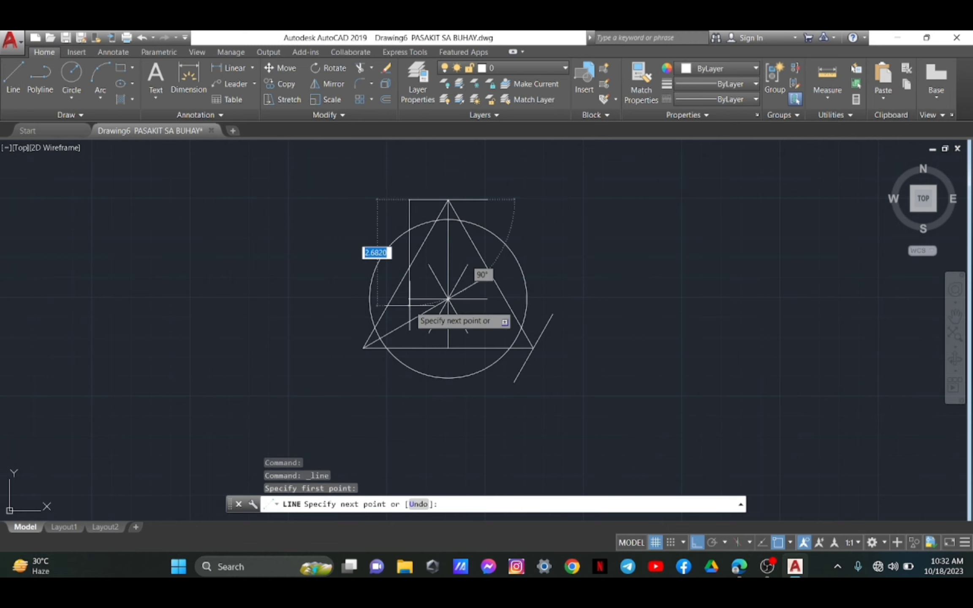
pyautogui.click(409, 299)
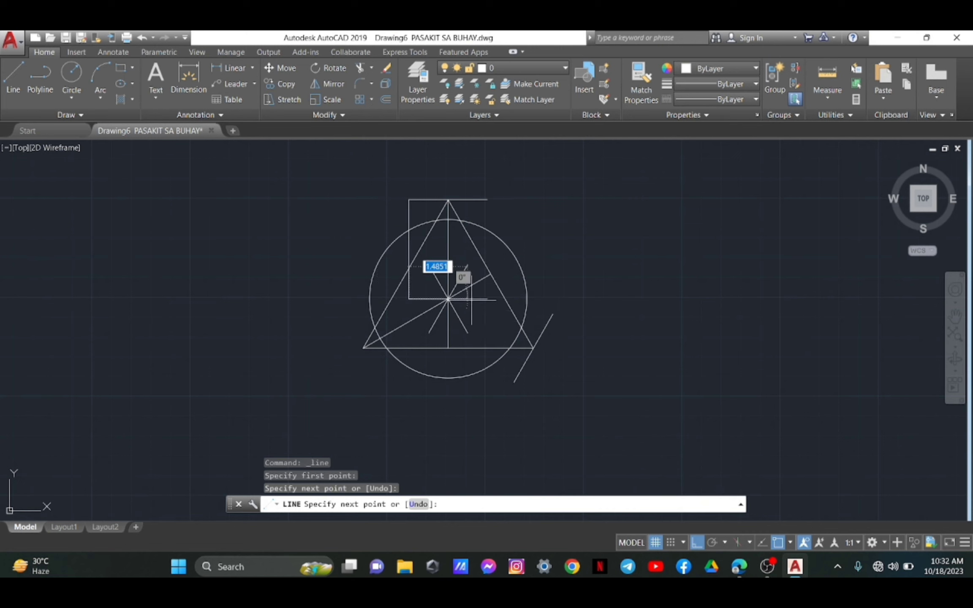
pyautogui.click(488, 299)
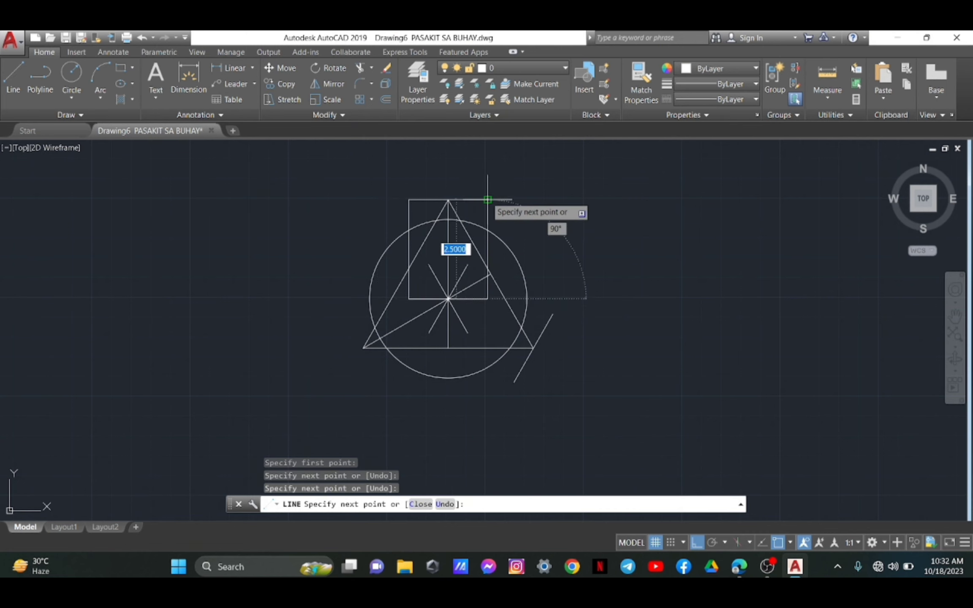
pyautogui.click(487, 199)
pyautogui.press('Return')
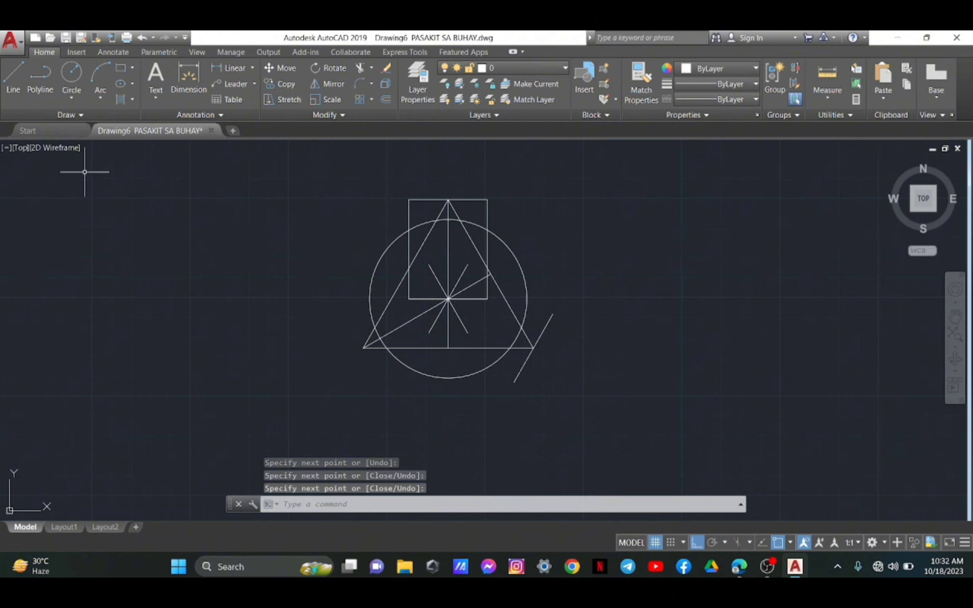
# Step: Draw connected lines joining the endpoints of the lower-right slanted line and its parallel at the centre to close the lower-right slot
pyautogui.click(26, 75)
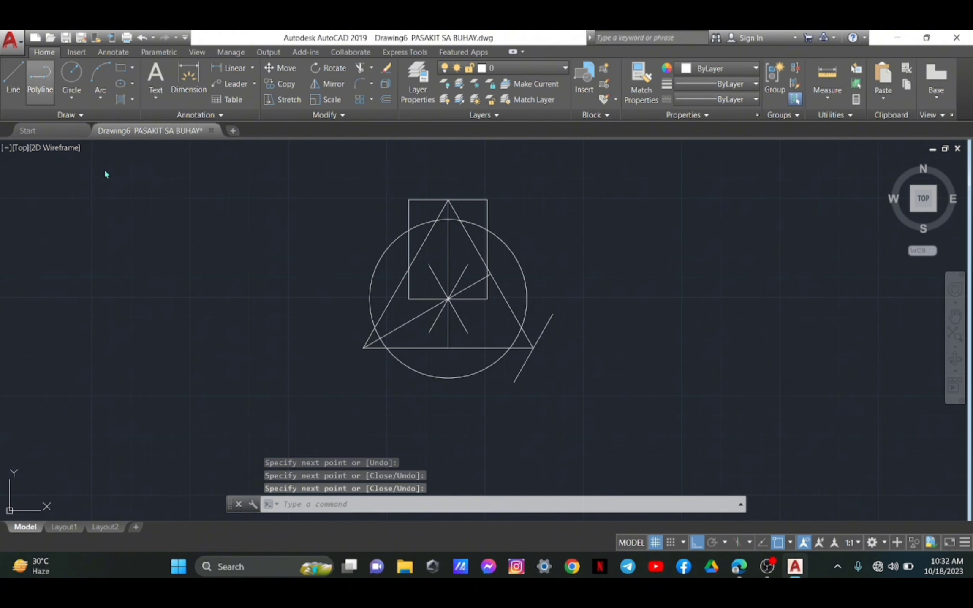
pyautogui.click(468, 265)
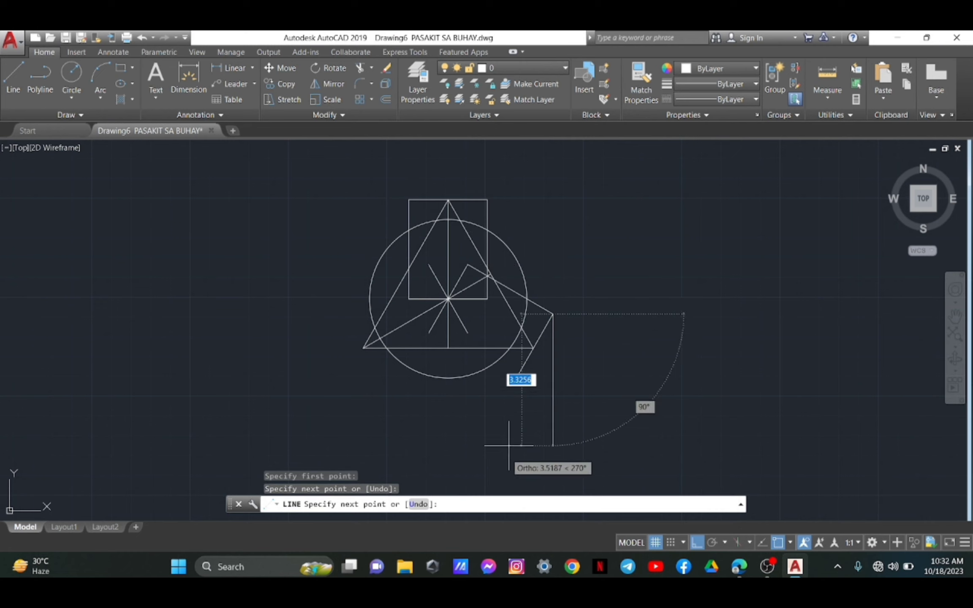
pyautogui.click(515, 382)
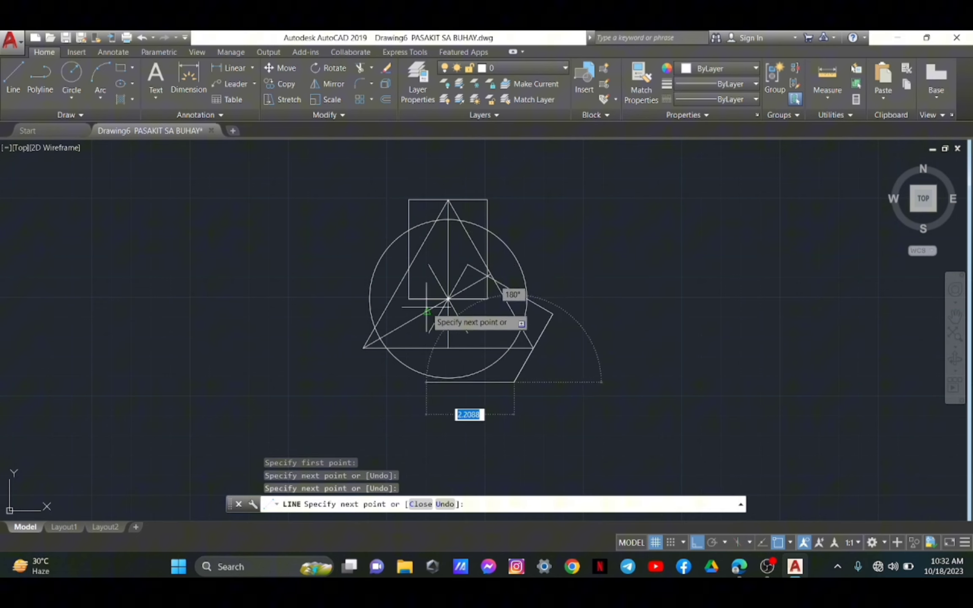
pyautogui.click(429, 334)
pyautogui.press('Return')
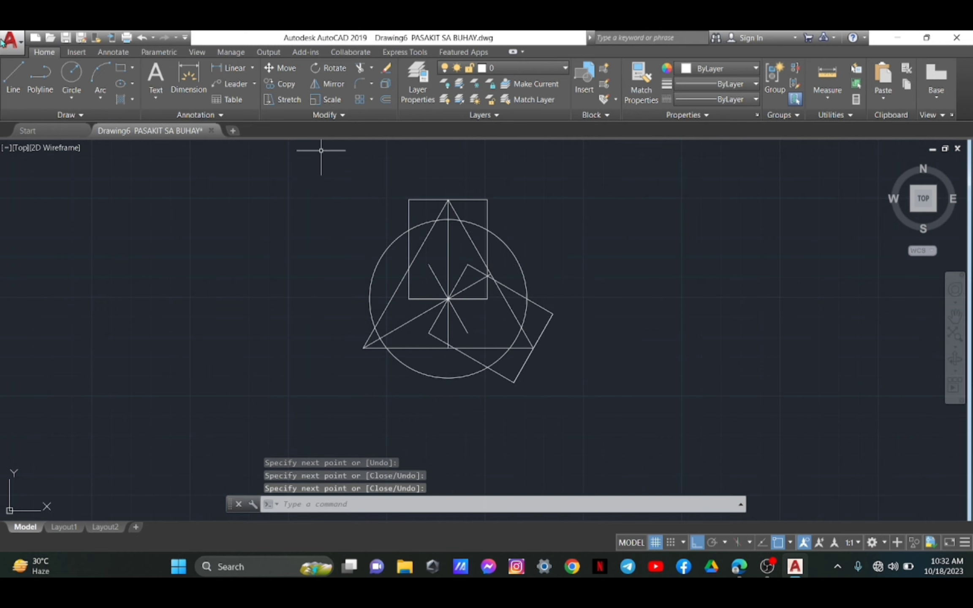
# Step: Copy the remaining slanted line at the circle's centre from its midpoint back to the triangle's lower-left vertex
pyautogui.press('Return')
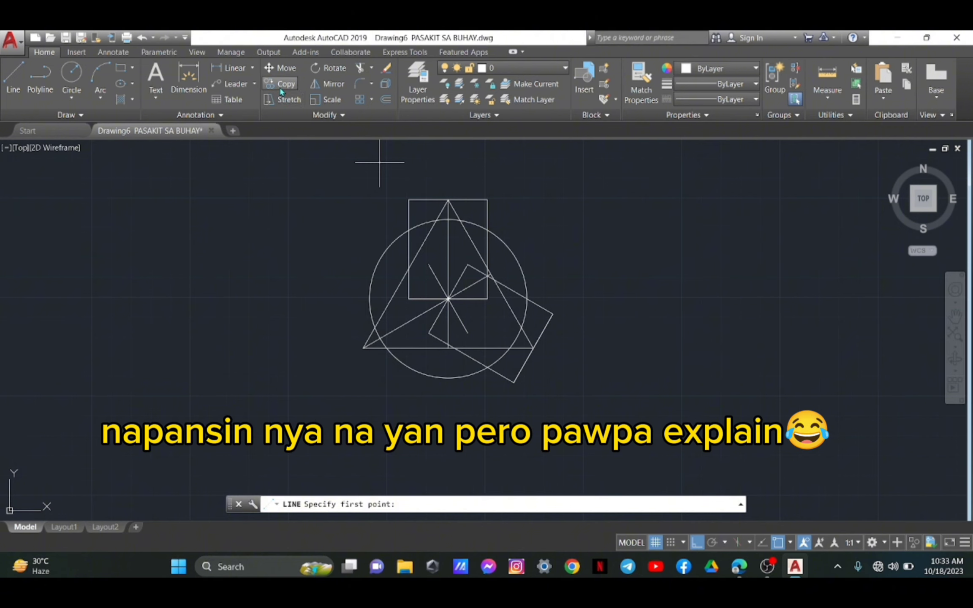
pyautogui.click(438, 279)
pyautogui.press('Return')
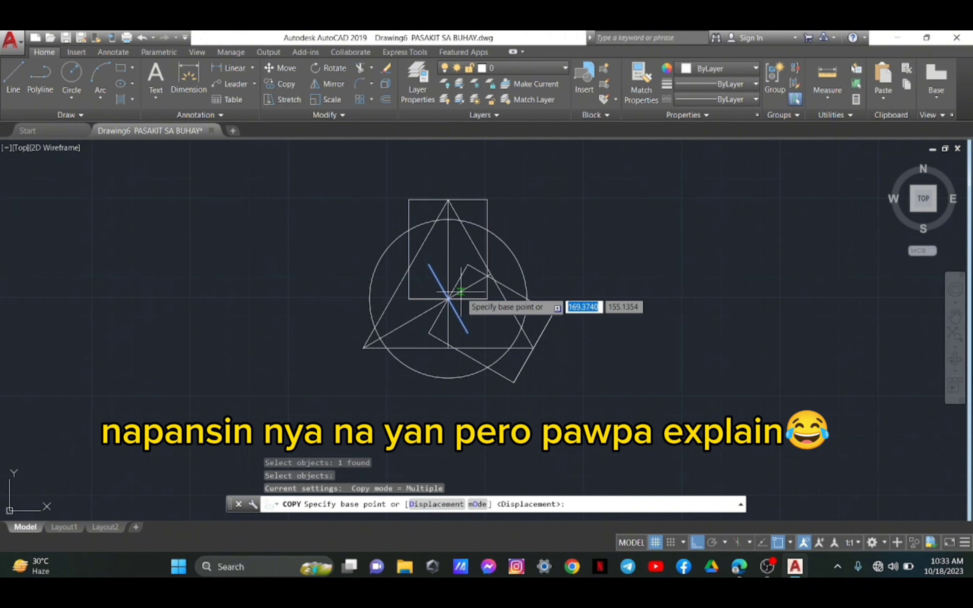
pyautogui.click(448, 299)
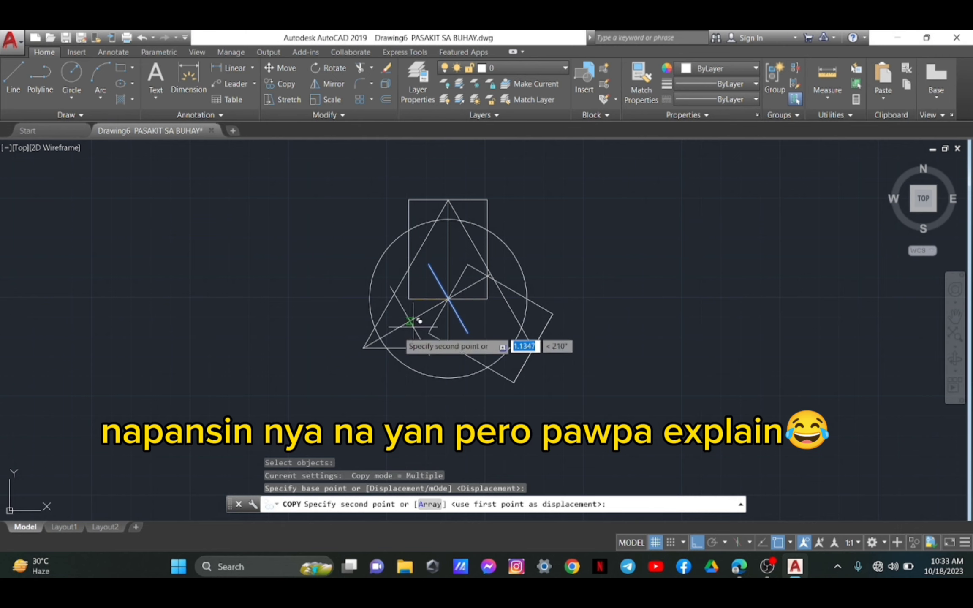
pyautogui.click(363, 348)
pyautogui.press('Return')
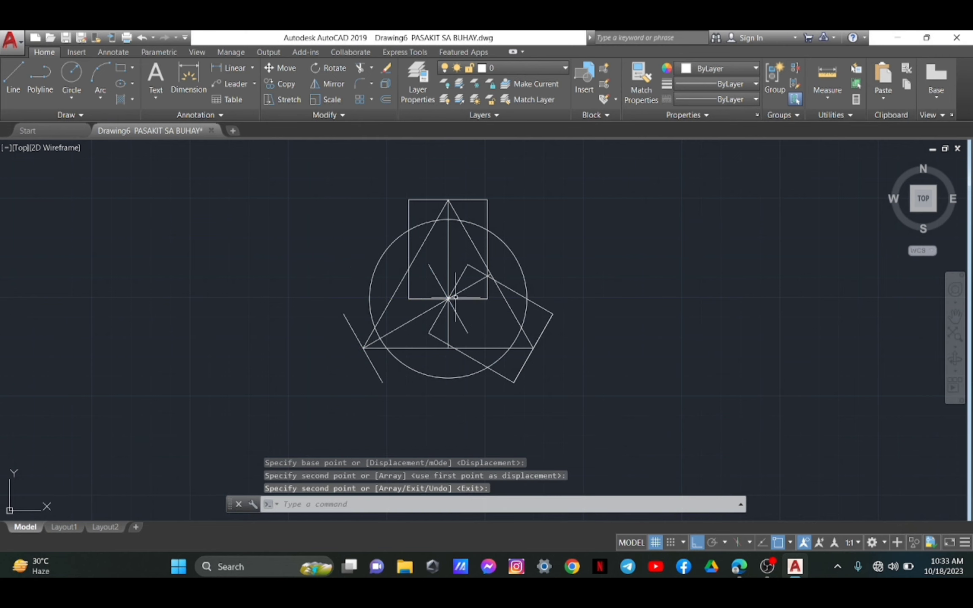
# Step: Draw connected lines joining the endpoints of the lower-left slanted line and its parallel at the centre to close the lower-left slot
pyautogui.click(13, 76)
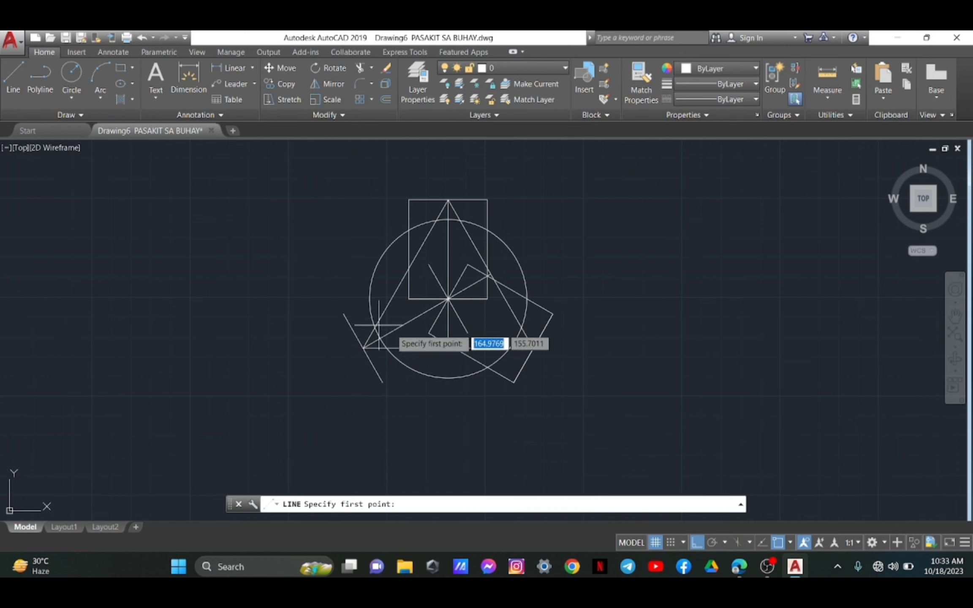
pyautogui.click(342, 312)
pyautogui.click(429, 264)
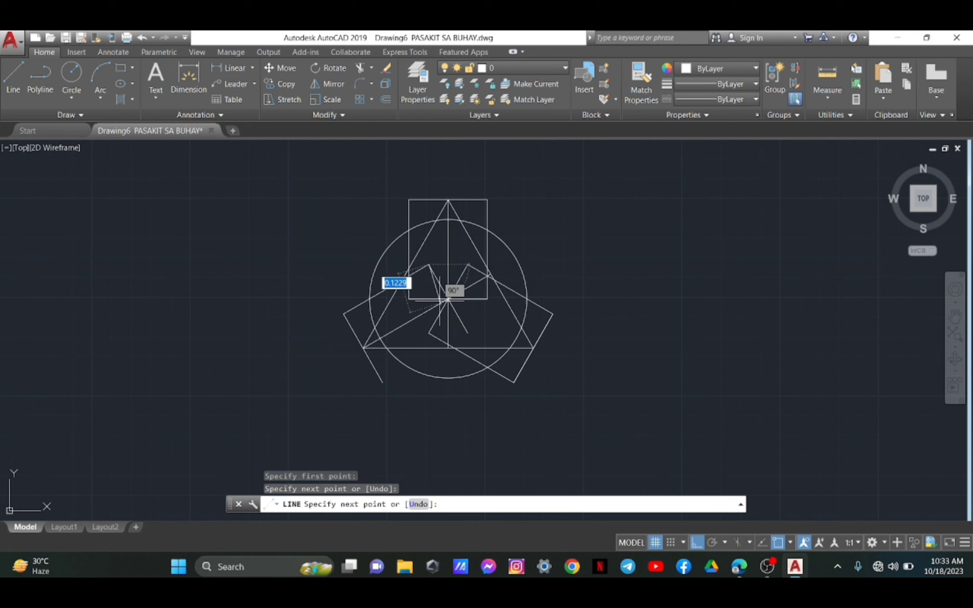
pyautogui.click(468, 334)
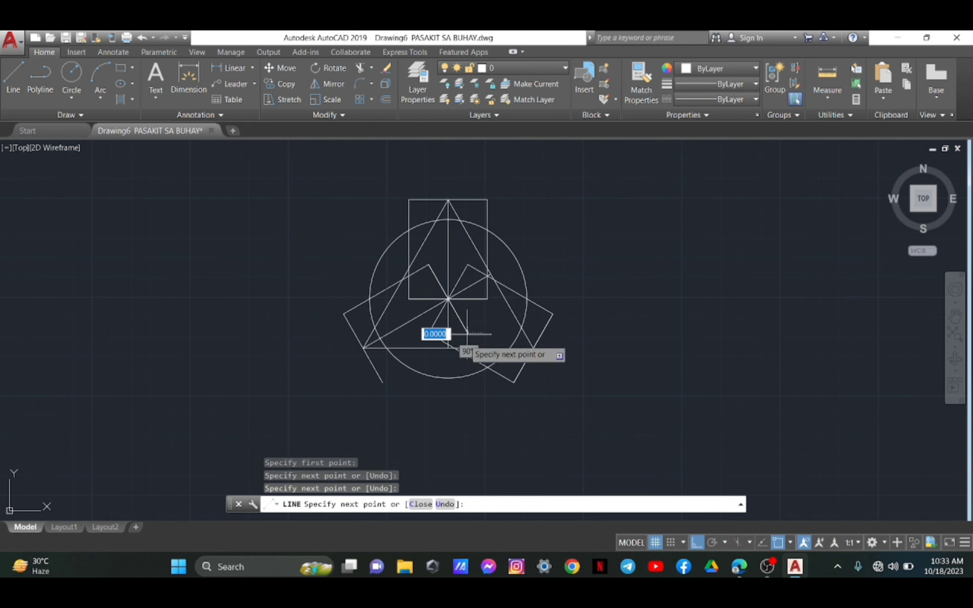
pyautogui.click(383, 382)
pyautogui.press('Return')
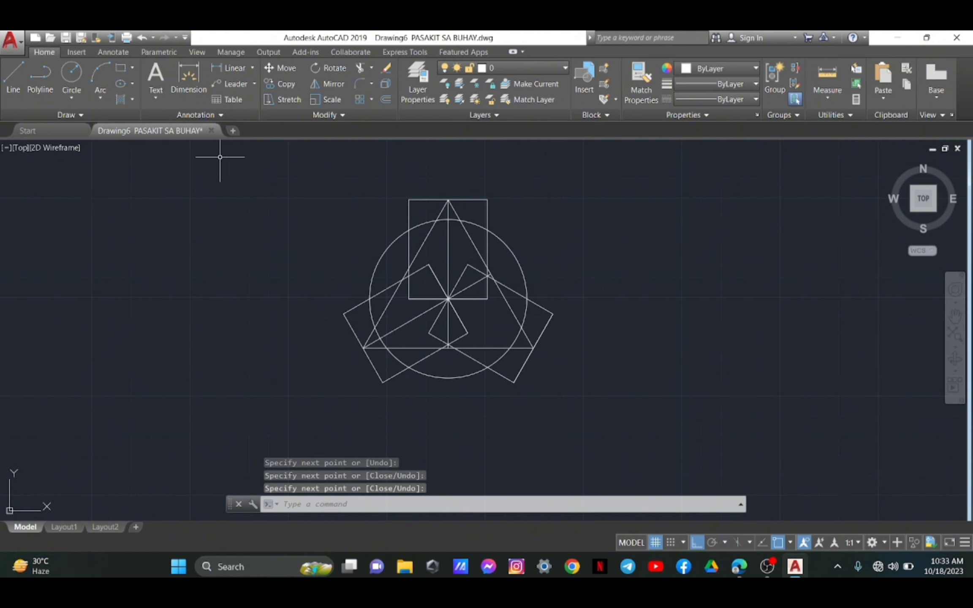
# Step: Trim the circle and three slots to a single outer outline and remove the triangle, keeping the short crossing lines at the centre
pyautogui.click(370, 69)
pyautogui.press('Return')
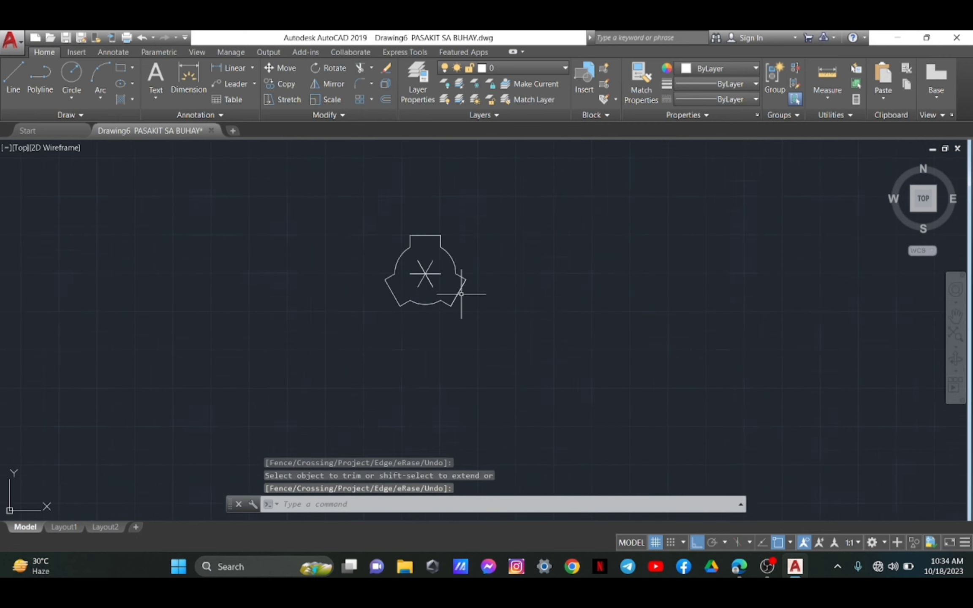
pyautogui.scroll(3, 461, 293)
pyautogui.scroll(3, 532, 352)
pyautogui.scroll(-8, 592, 373)
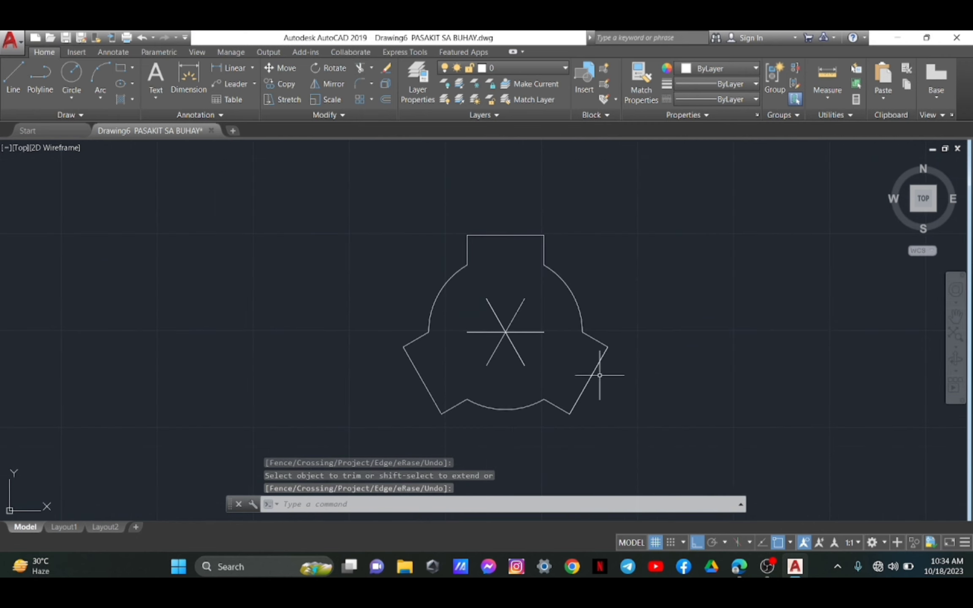
pyautogui.scroll(4, 599, 357)
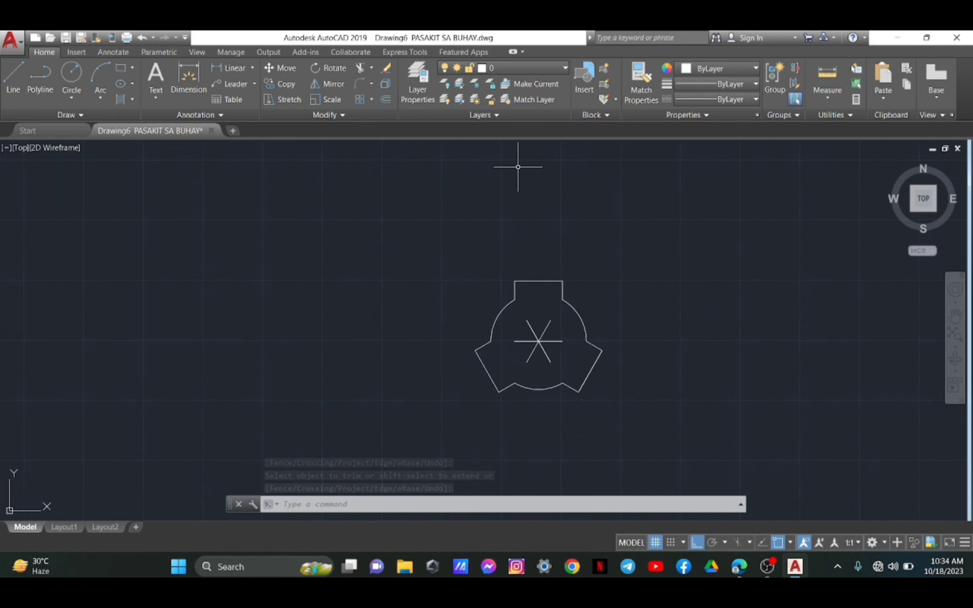
# Step: Check the Activity No. 6 dimensions in the CAD-act-6-8.pdf browser tab and draw a circle of radius 10 at the slotted figure's centre in AutoCAD
pyautogui.click(739, 571)
pyautogui.click(653, 192)
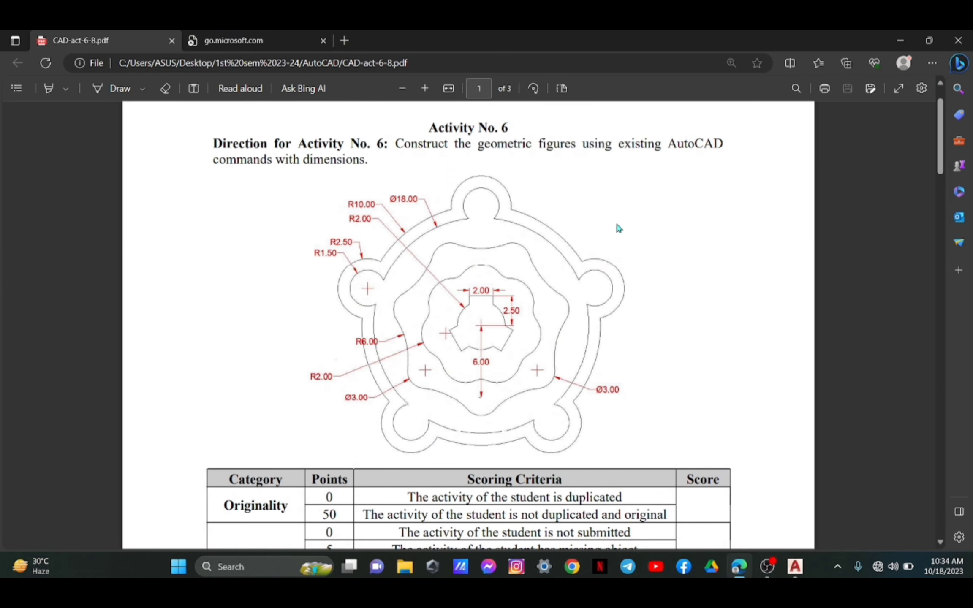
pyautogui.click(795, 566)
pyautogui.click(82, 77)
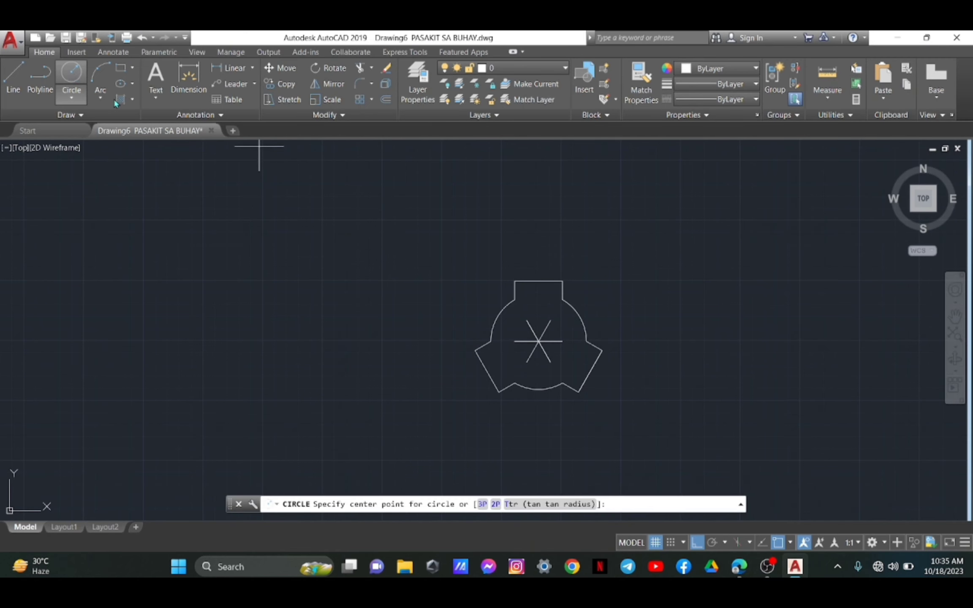
pyautogui.click(539, 342)
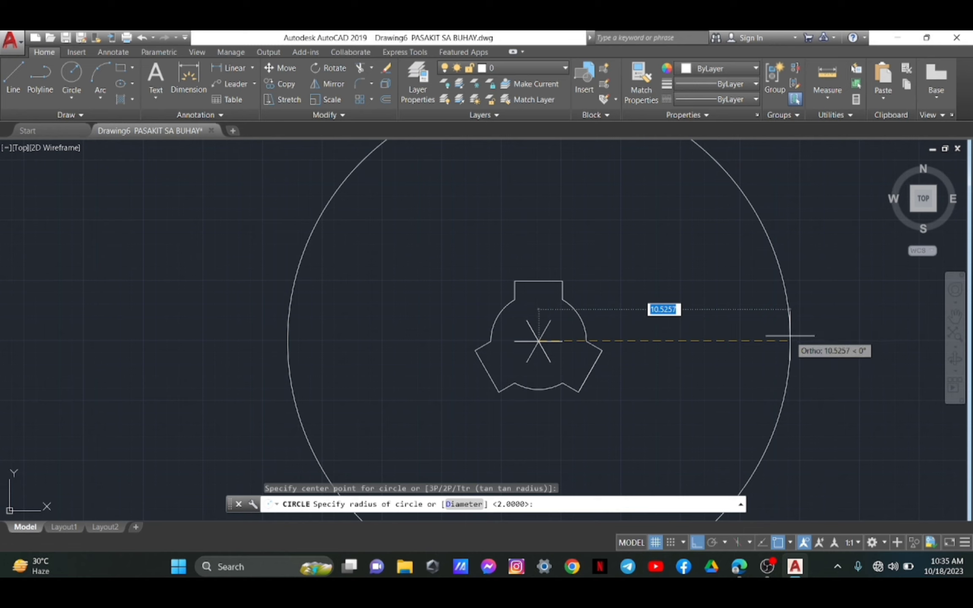
pyautogui.write('1')
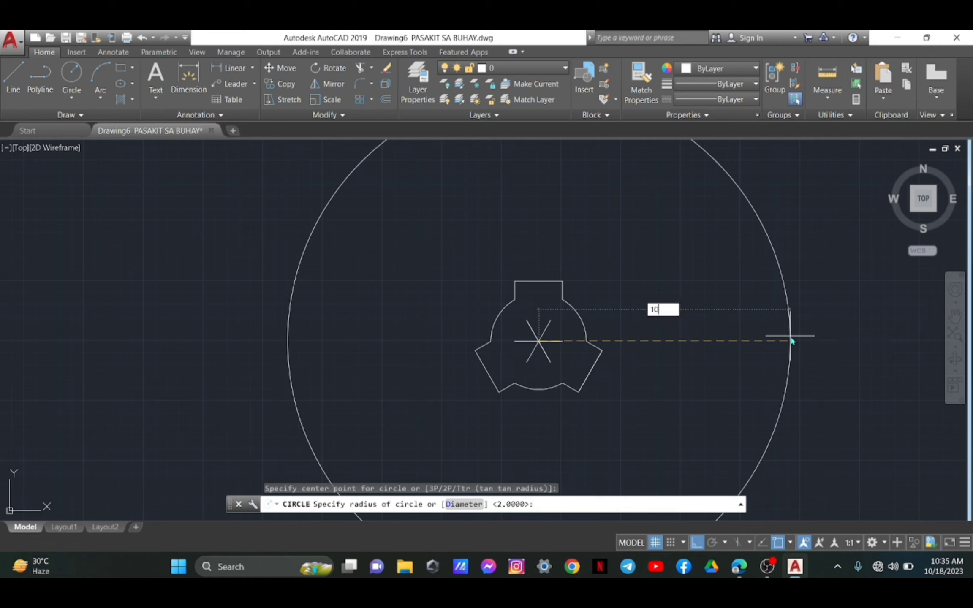
pyautogui.write('0')
pyautogui.press('Return')
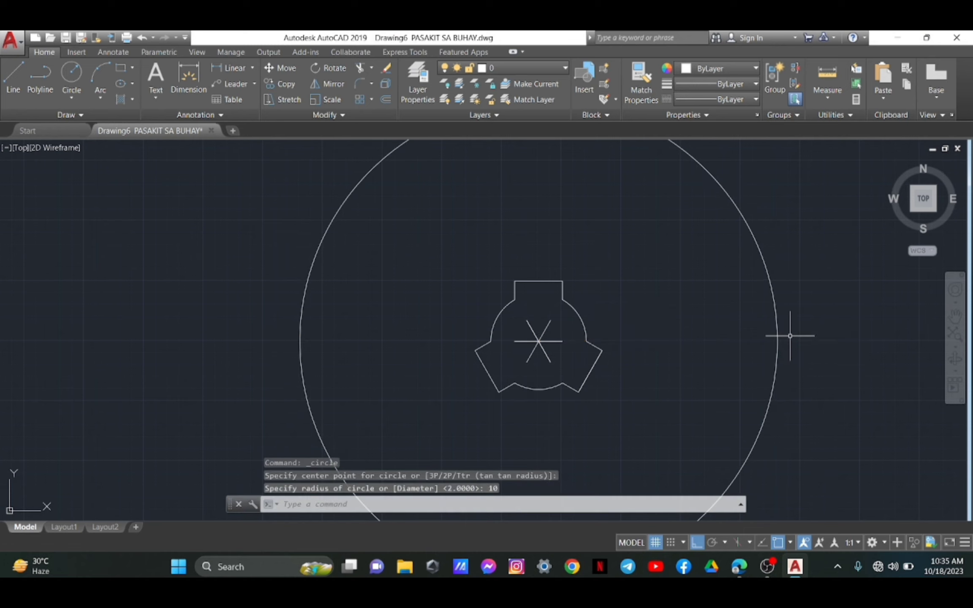
# Step: Draw a circle of radius 9 at the slotted figure's centre, concentric with the outer circle
pyautogui.click(71, 75)
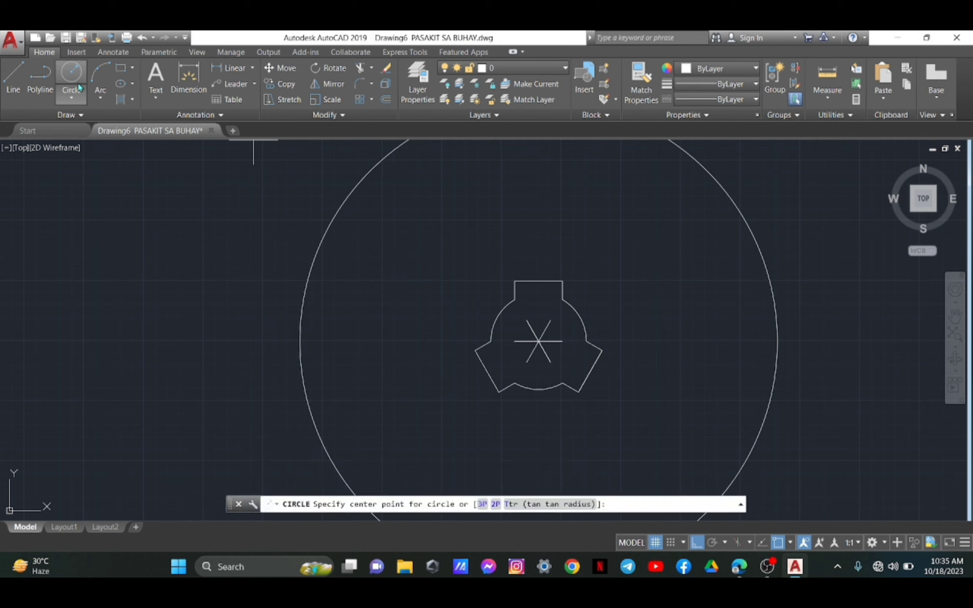
pyautogui.click(539, 341)
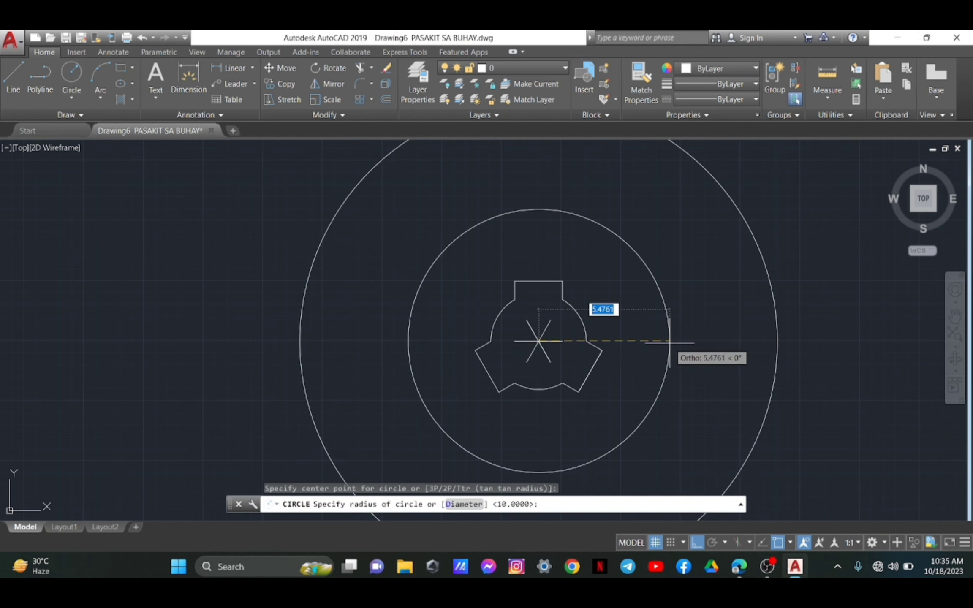
pyautogui.write('9')
pyautogui.press('Return')
# Step: Draw a five-sided polygon inscribed in a circle of radius 10, pointing upward, in the empty space left of the circles
pyautogui.scroll(-2, 629, 265)
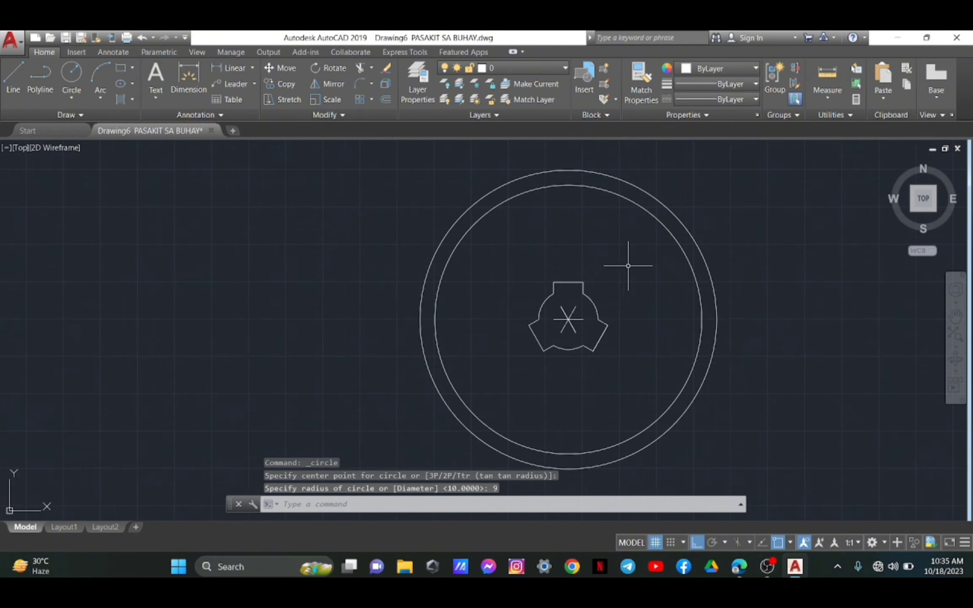
pyautogui.moveTo(628, 256); pyautogui.dragTo(592, 305, button='middle')
pyautogui.scroll(-2, 594, 289)
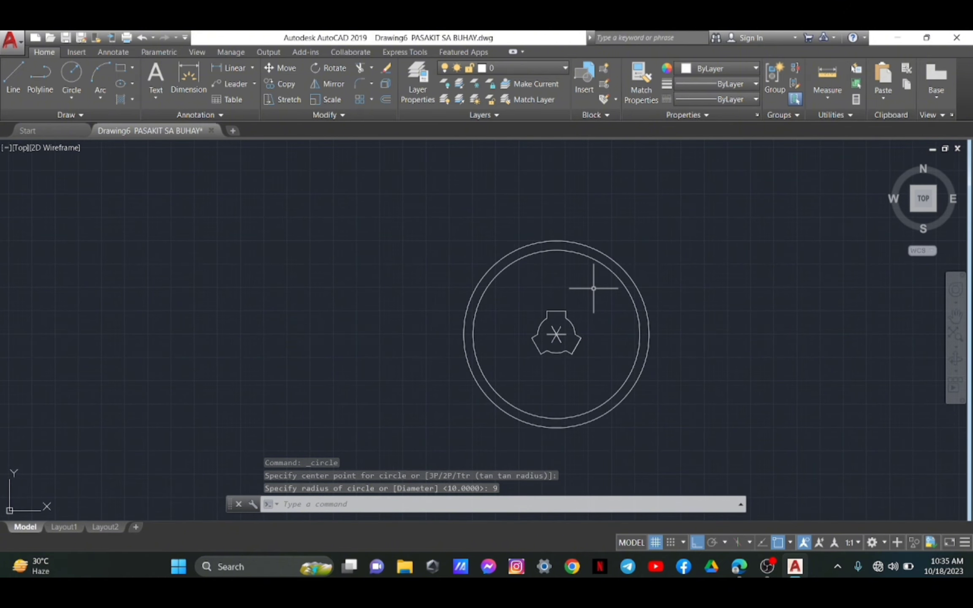
pyautogui.hotkey('alt', 'Tab')
pyautogui.click(805, 572)
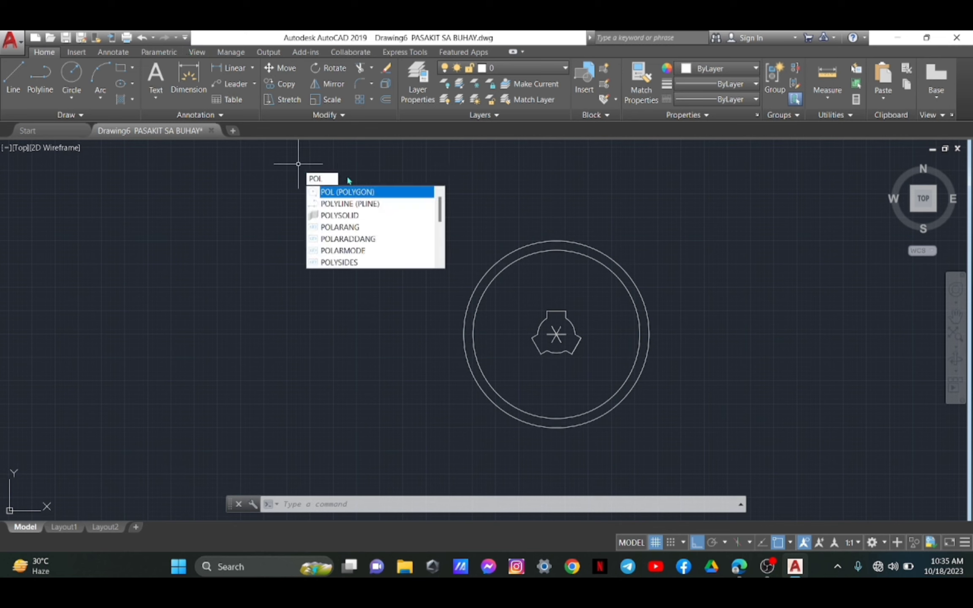
pyautogui.click(354, 192)
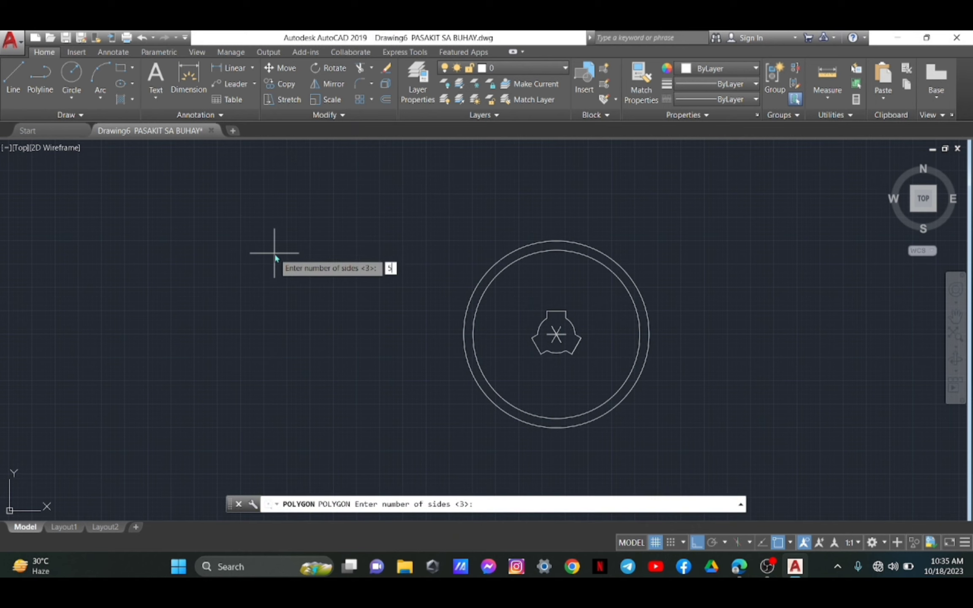
pyautogui.write('5')
pyautogui.press('Return')
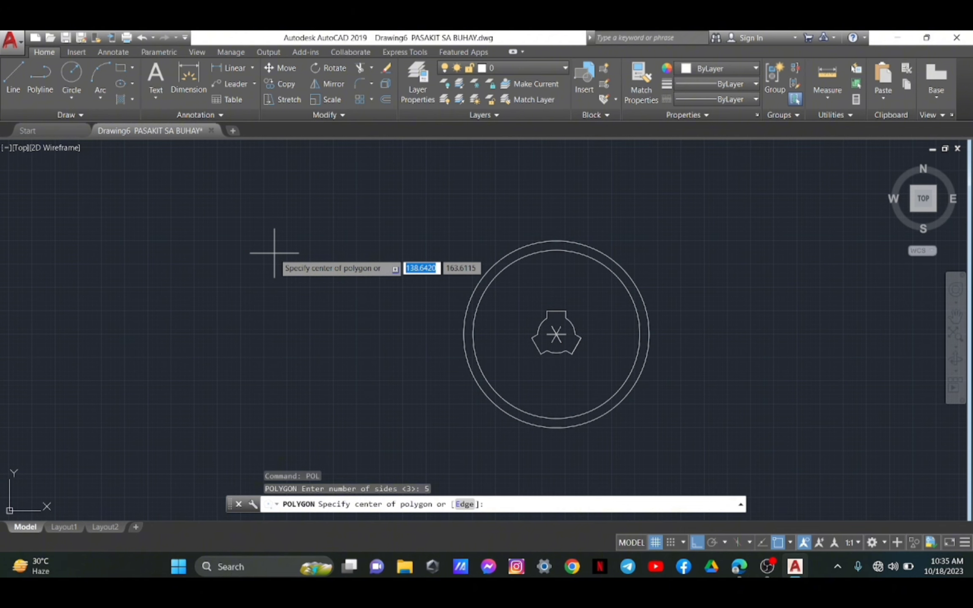
pyautogui.click(274, 253)
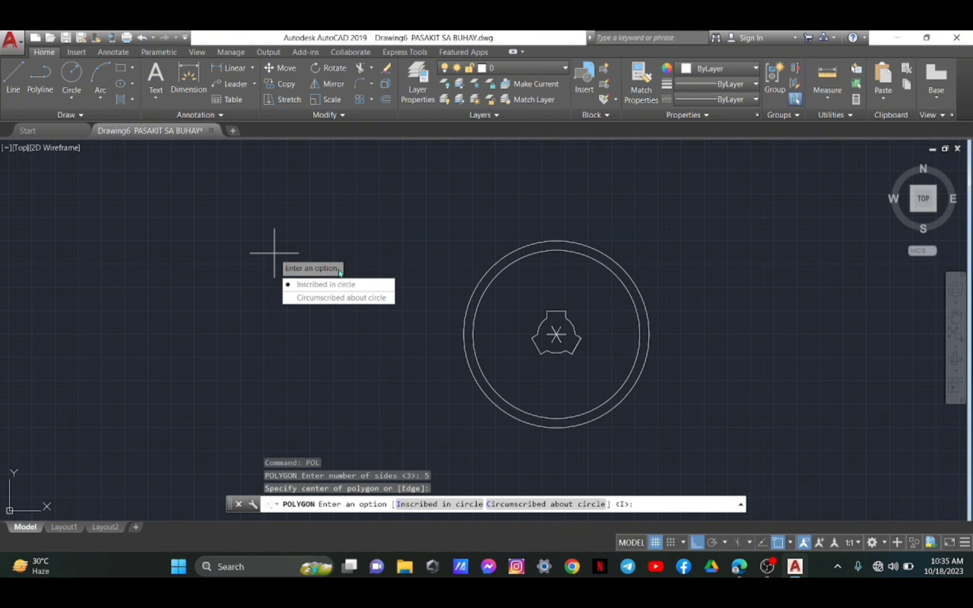
pyautogui.click(341, 290)
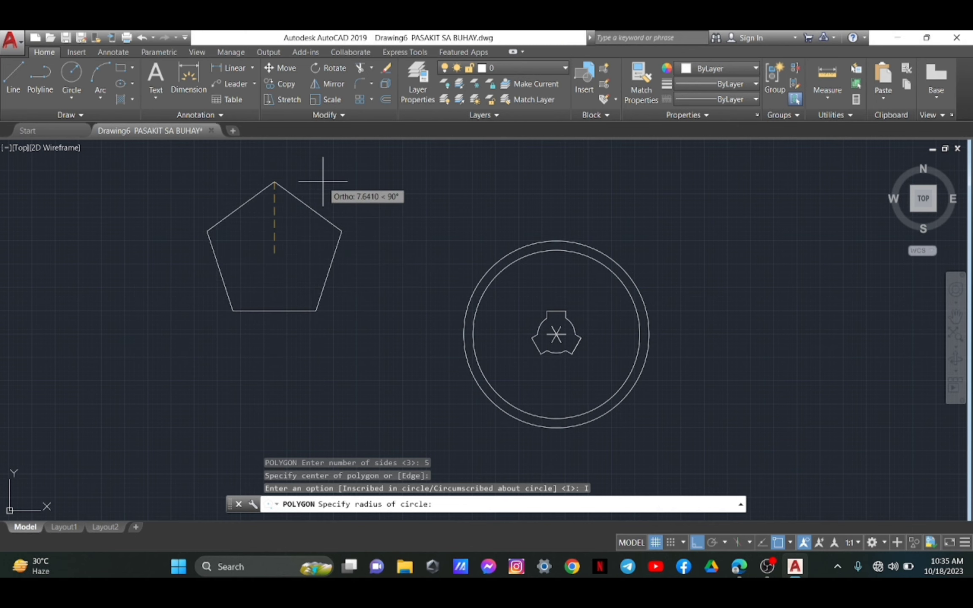
pyautogui.write('10')
pyautogui.press('Return')
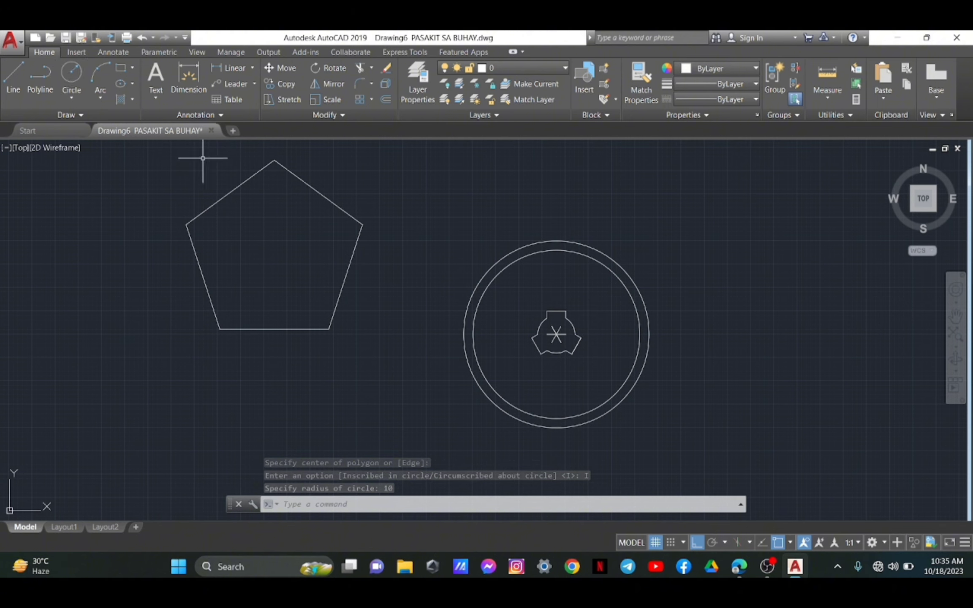
# Step: Draw lines from the pentagon's left and lower-left vertices to the midpoints of their opposite sides so they cross at its centre
pyautogui.click(14, 80)
pyautogui.click(186, 225)
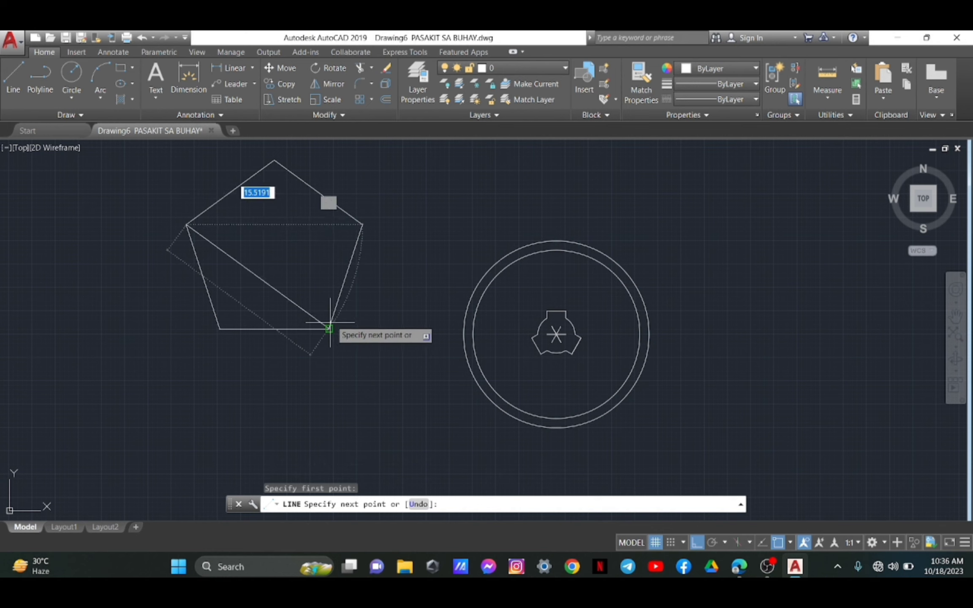
pyautogui.click(345, 275)
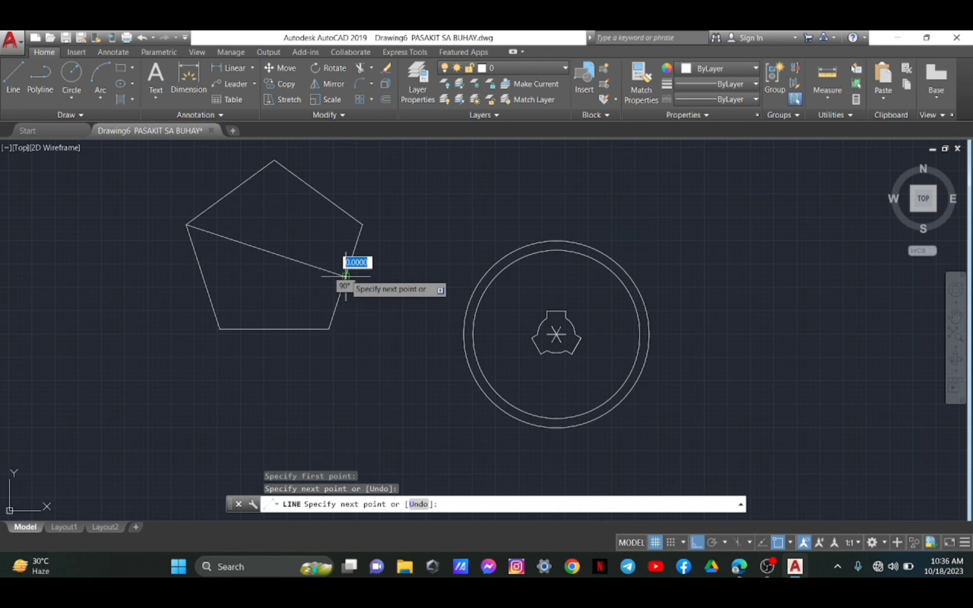
pyautogui.press('Return')
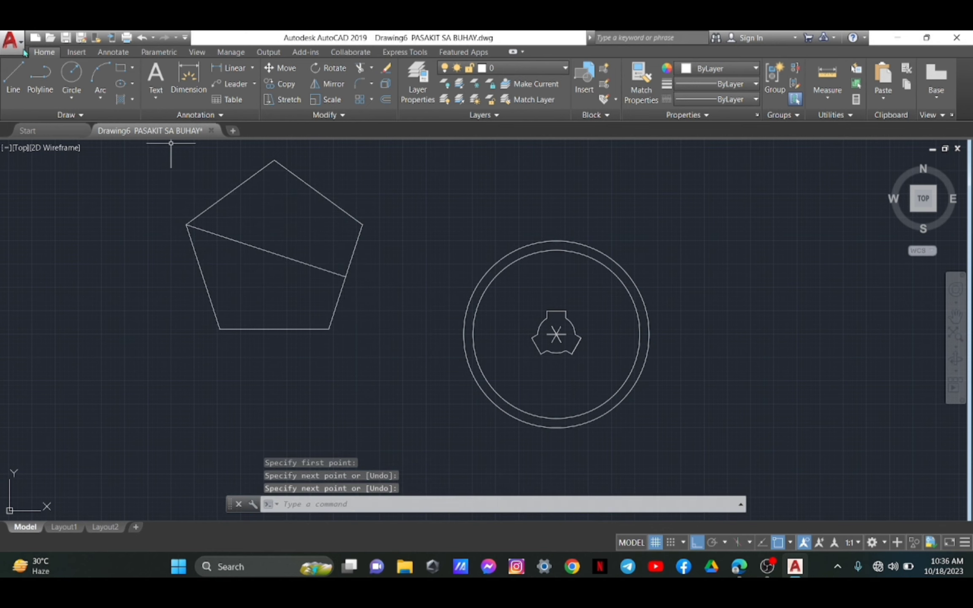
pyautogui.click(13, 80)
pyautogui.click(219, 328)
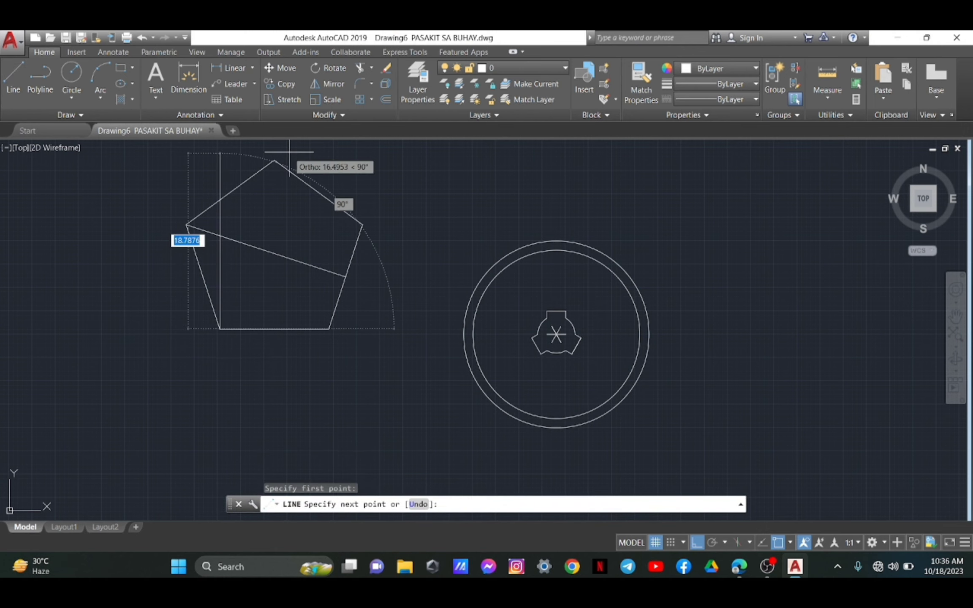
pyautogui.click(320, 196)
pyautogui.press('Return')
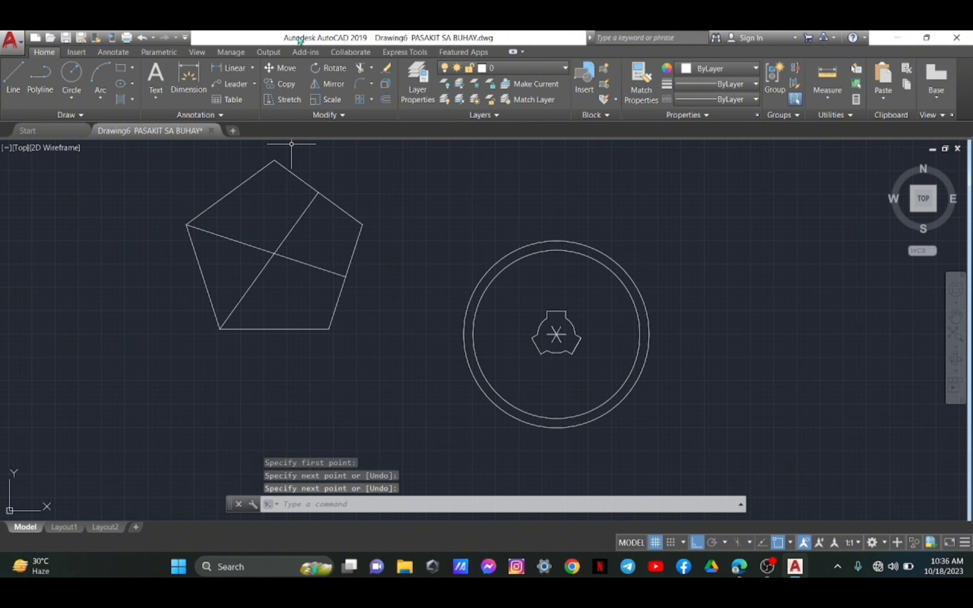
# Step: Move the pentagon and its two inner lines from their crossing point to the common centre of the circles
pyautogui.click(160, 155)
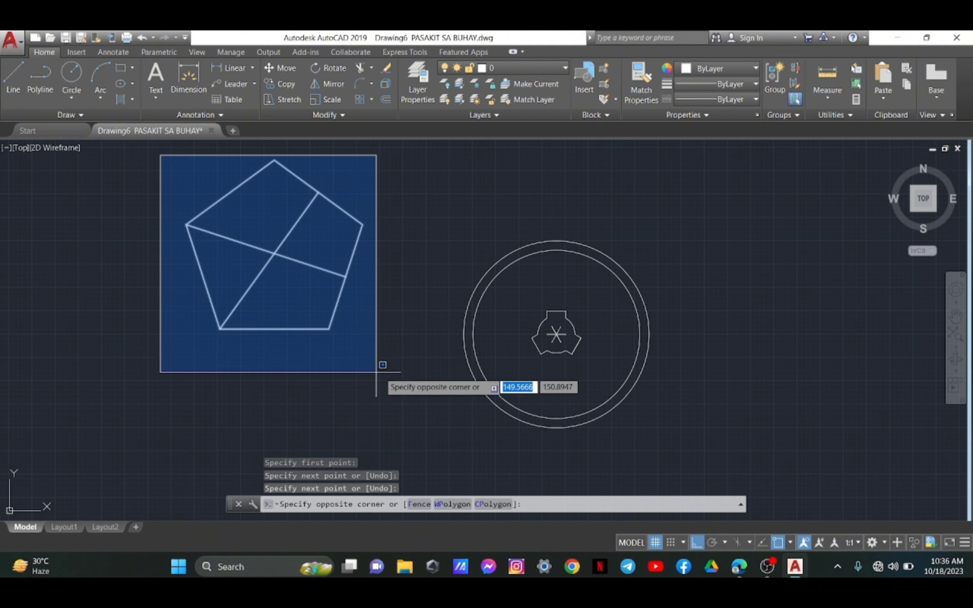
pyautogui.click(402, 397)
pyautogui.click(282, 68)
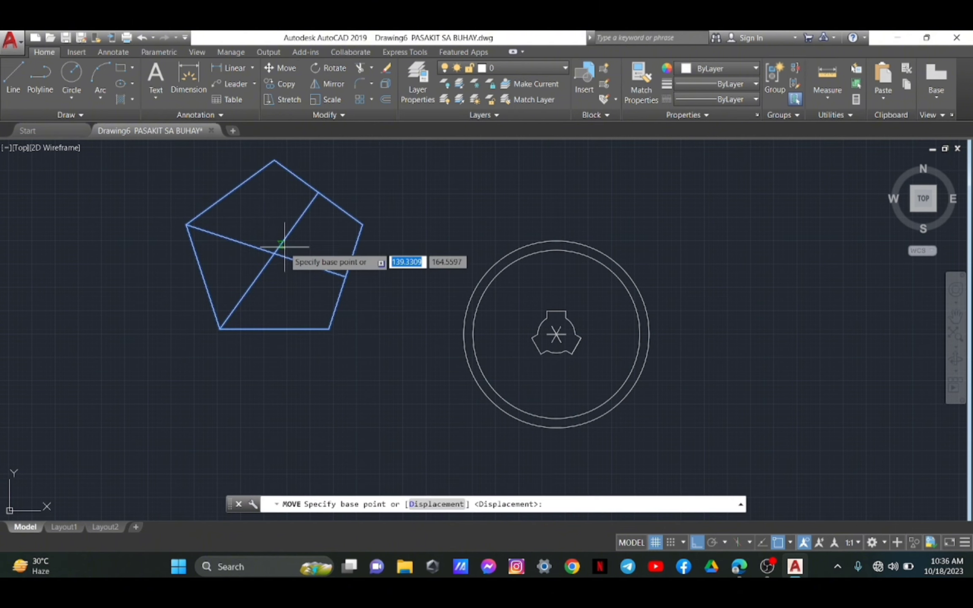
pyautogui.click(274, 252)
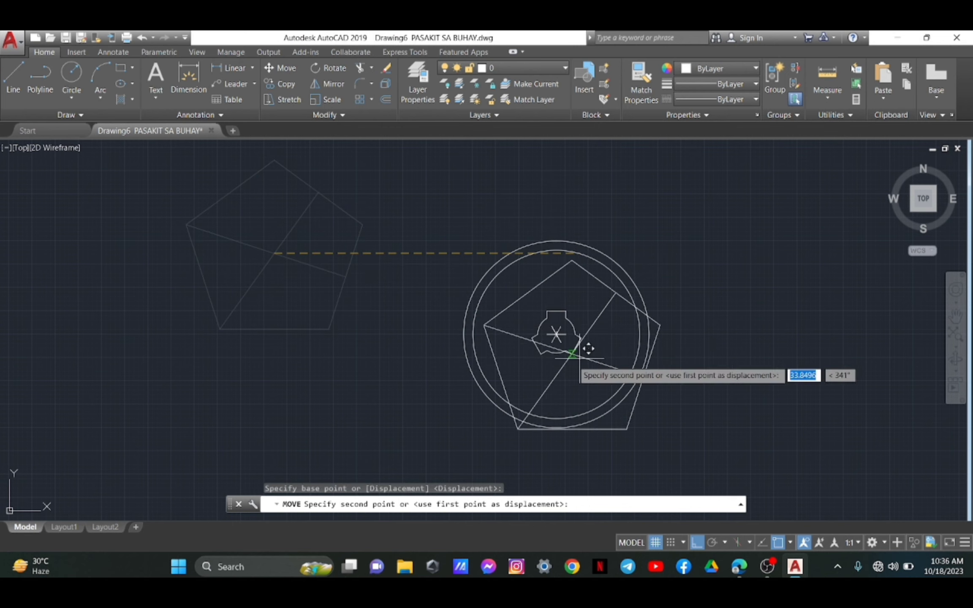
pyautogui.click(557, 335)
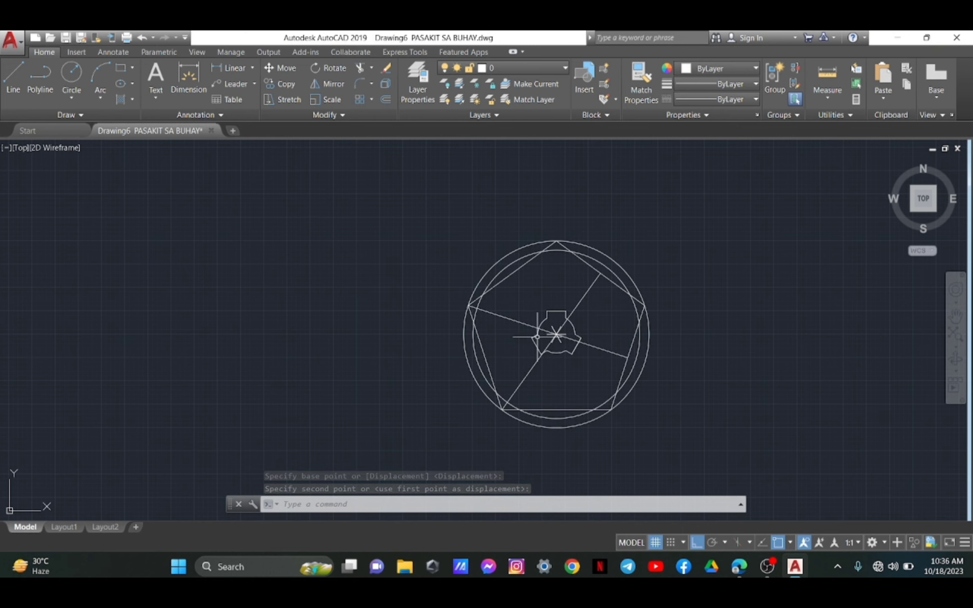
# Step: Erase the two long construction lines crossing the pentagon
pyautogui.click(525, 323)
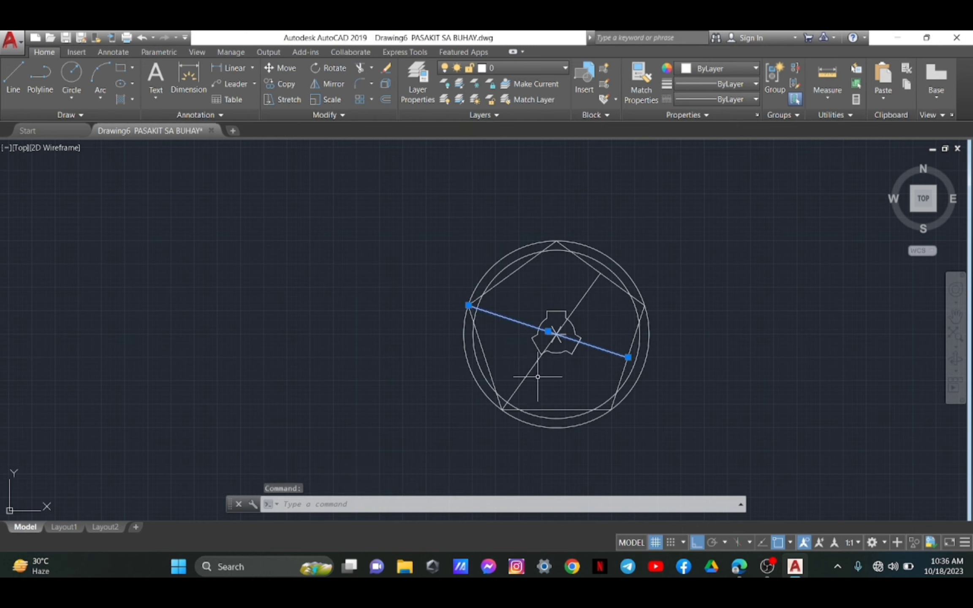
pyautogui.click(532, 371)
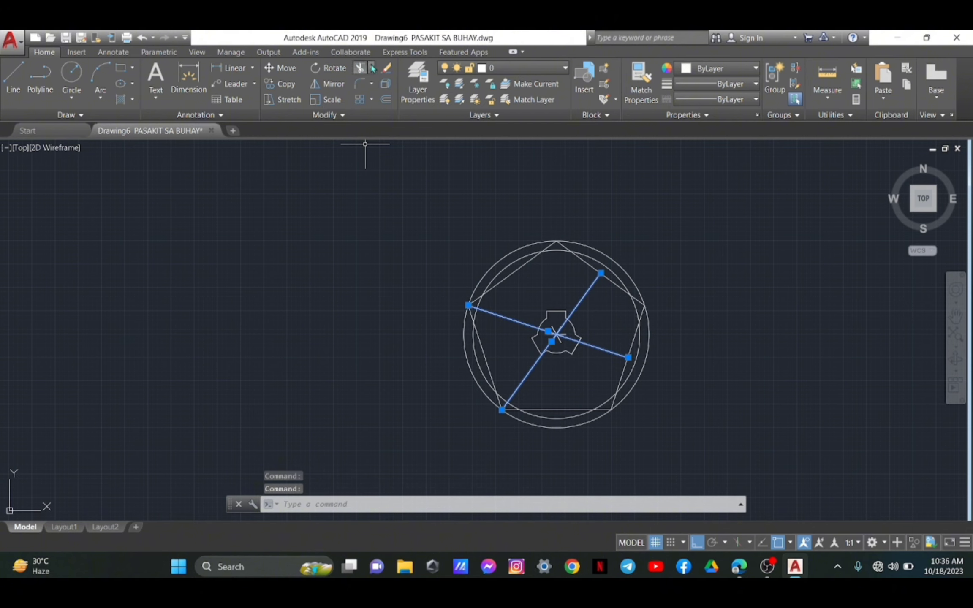
pyautogui.click(387, 69)
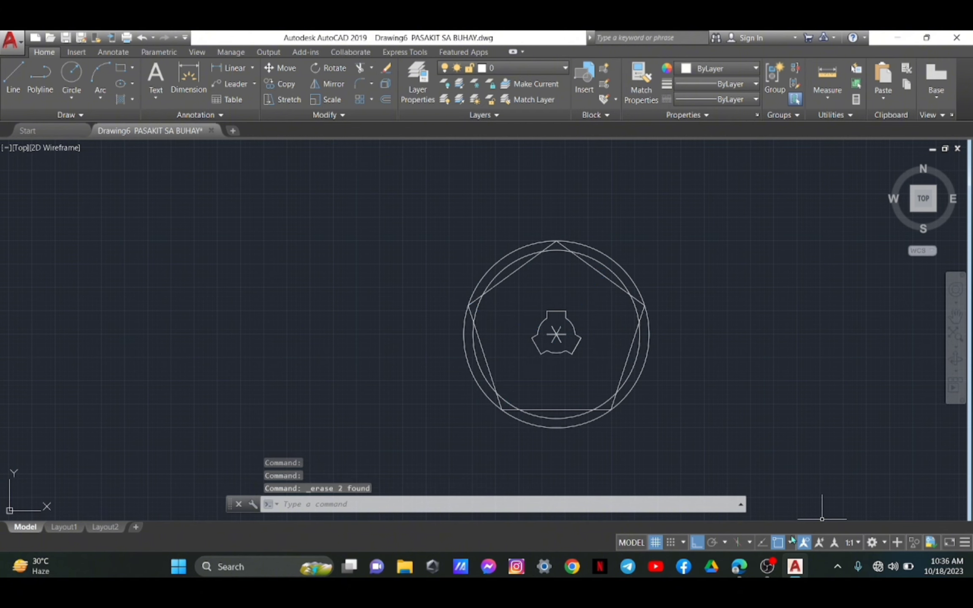
# Step: Check the Activity No. 6 dimensions in the CAD-act-6-8.pdf browser tab and draw a circle of radius 2.5 at the pentagon's top vertex in AutoCAD
pyautogui.moveTo(767, 566)
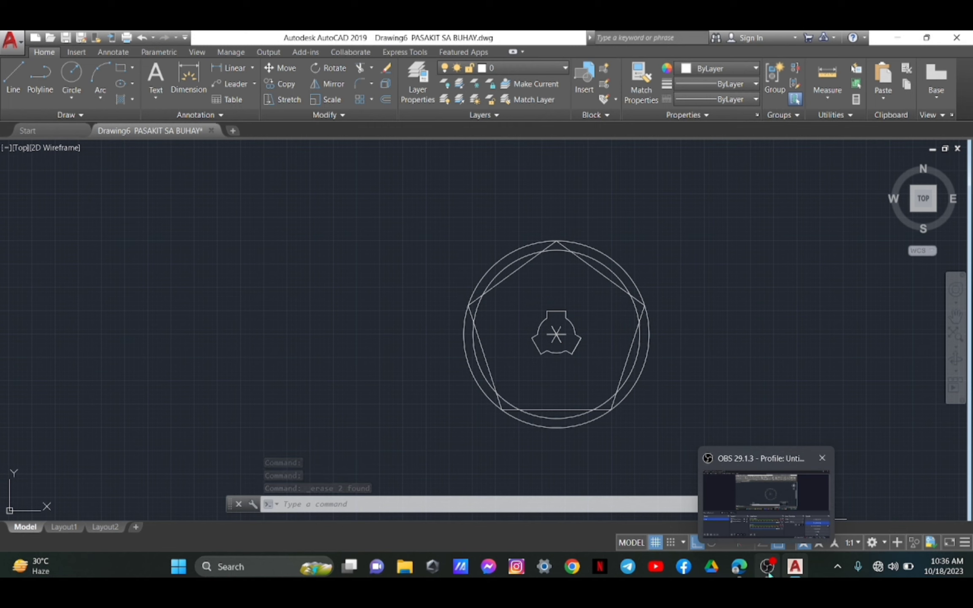
pyautogui.click(739, 571)
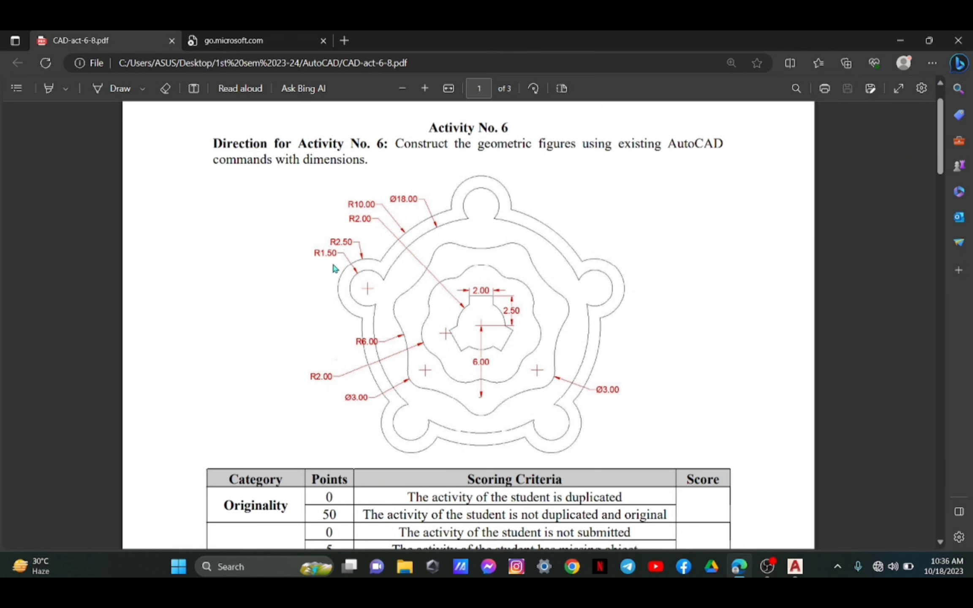
pyautogui.click(795, 566)
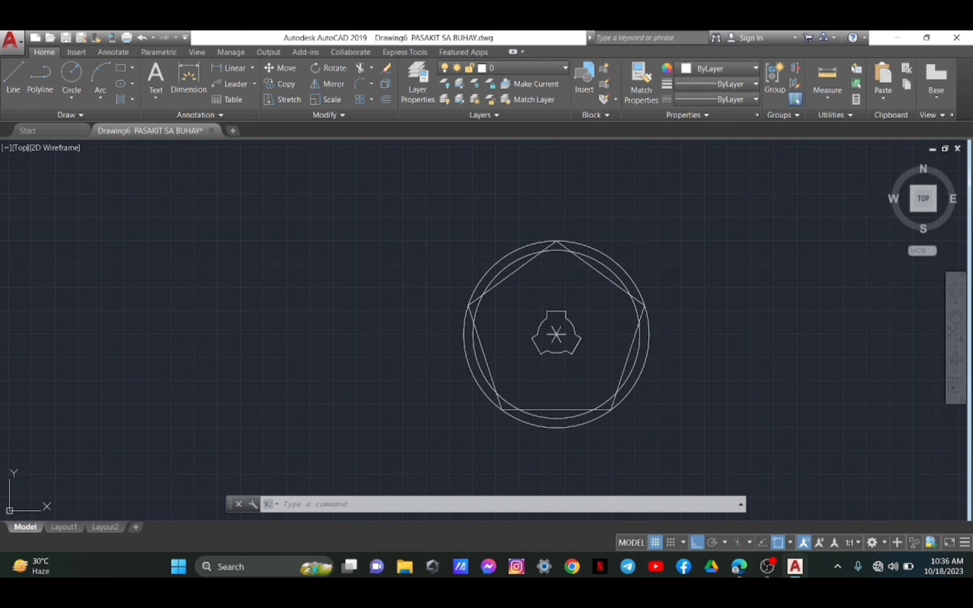
pyautogui.click(70, 80)
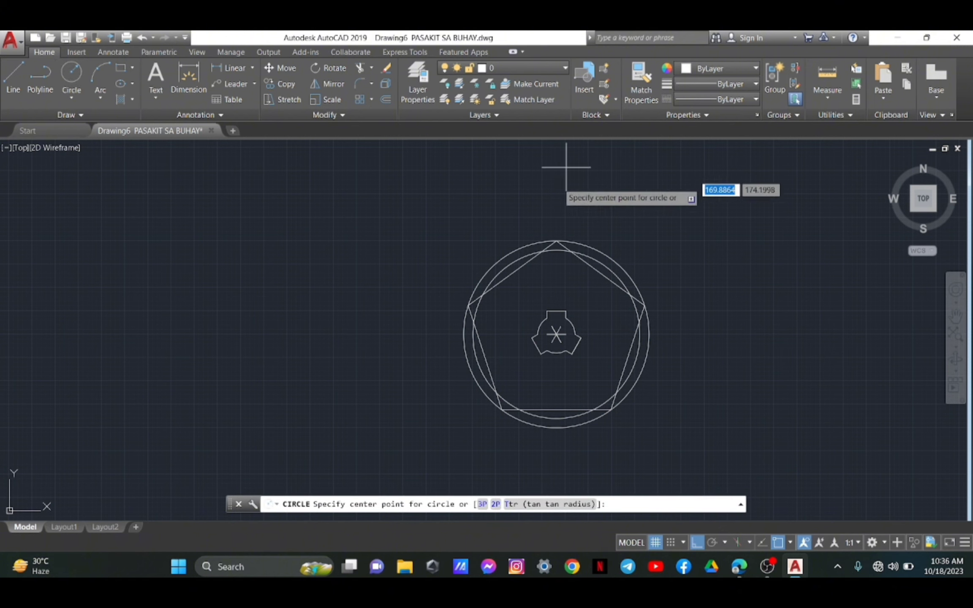
pyautogui.click(557, 240)
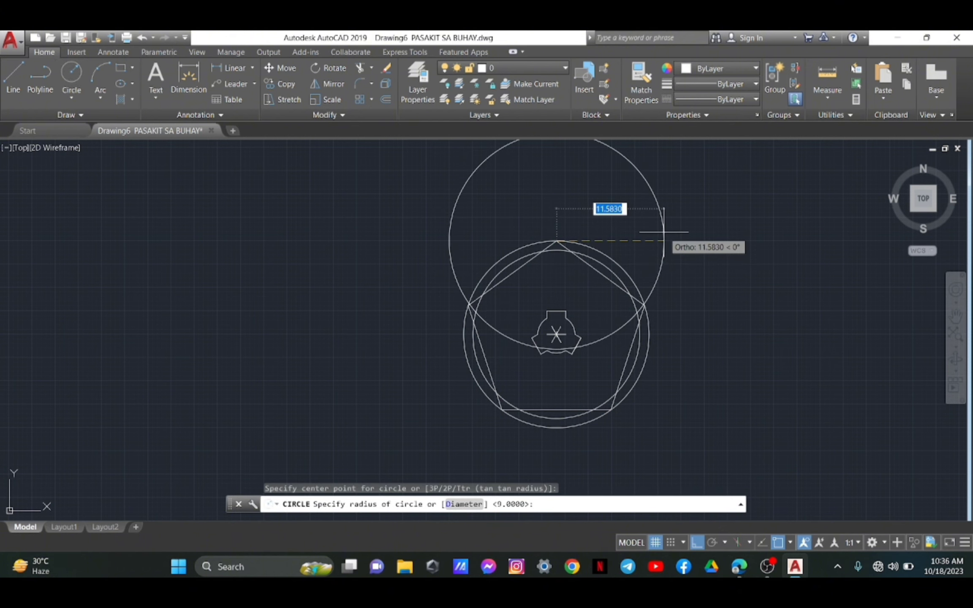
pyautogui.write('2')
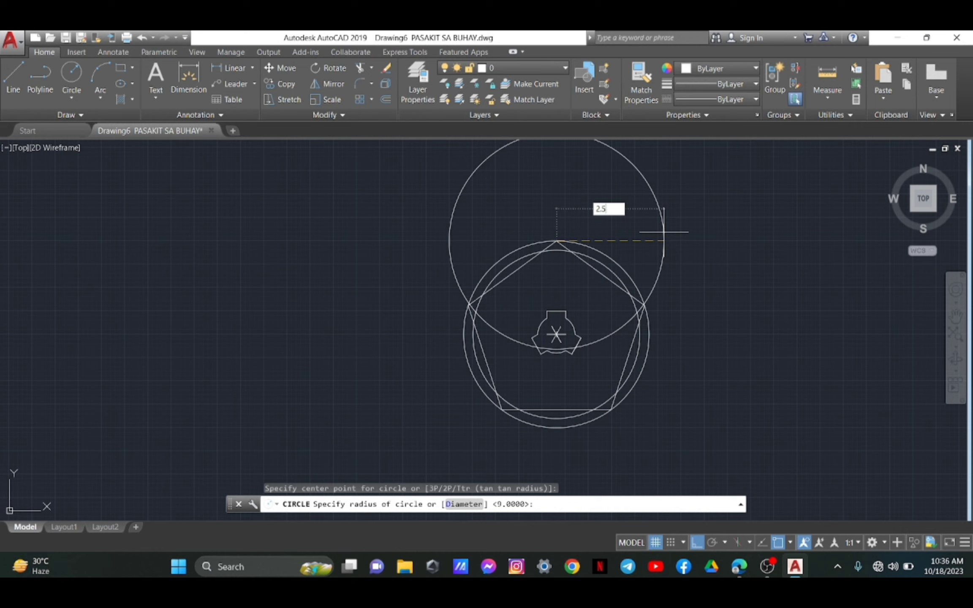
pyautogui.write('.5')
pyautogui.press('Return')
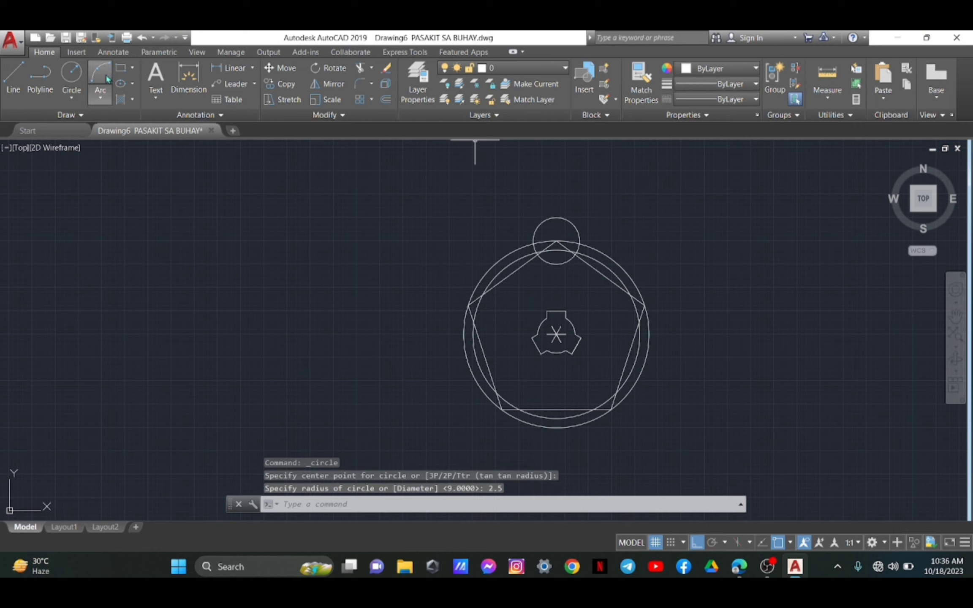
# Step: Draw a concentric circle of radius 1.5 at the pentagon's top vertex
pyautogui.click(71, 73)
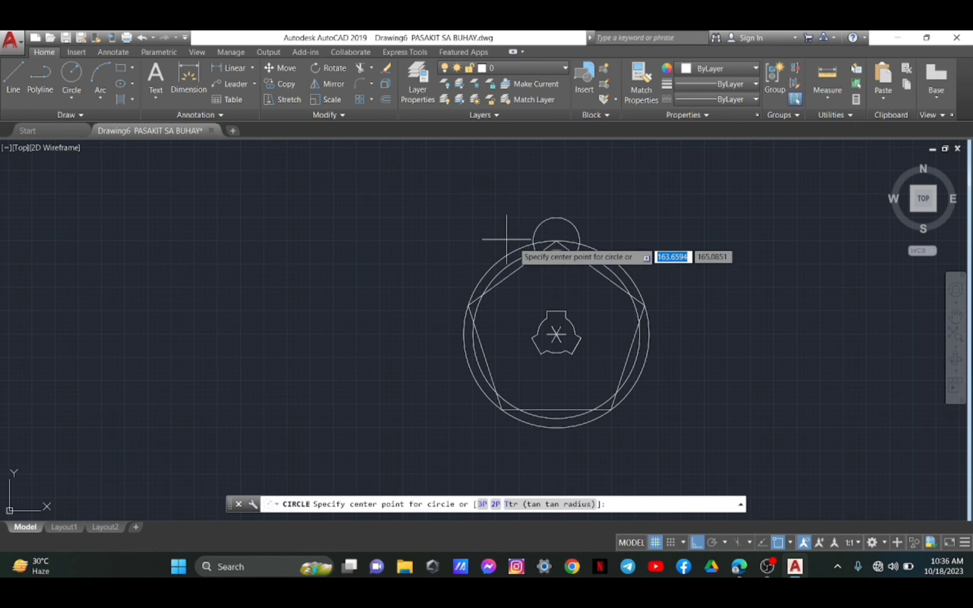
pyautogui.click(557, 241)
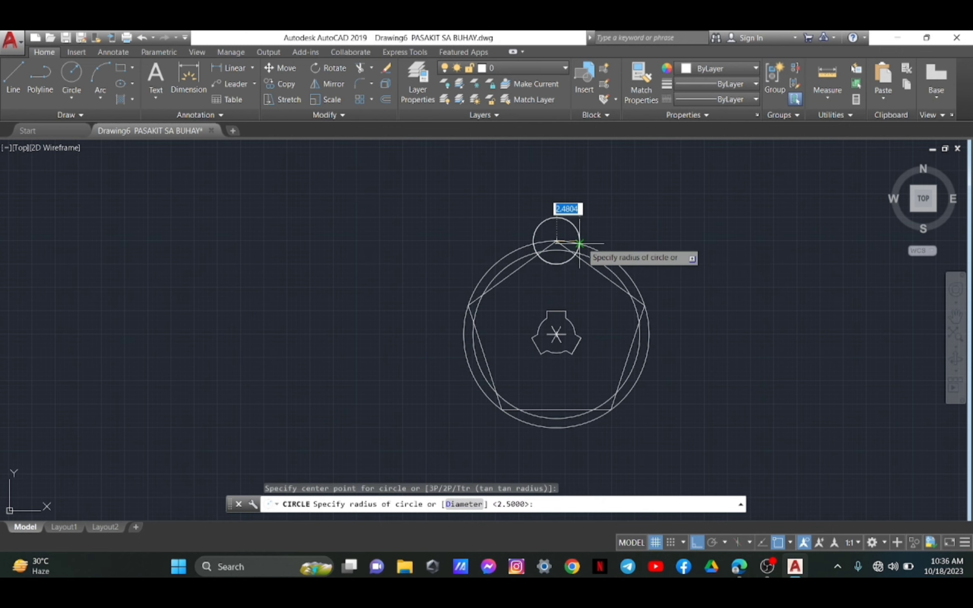
pyautogui.press('Return')
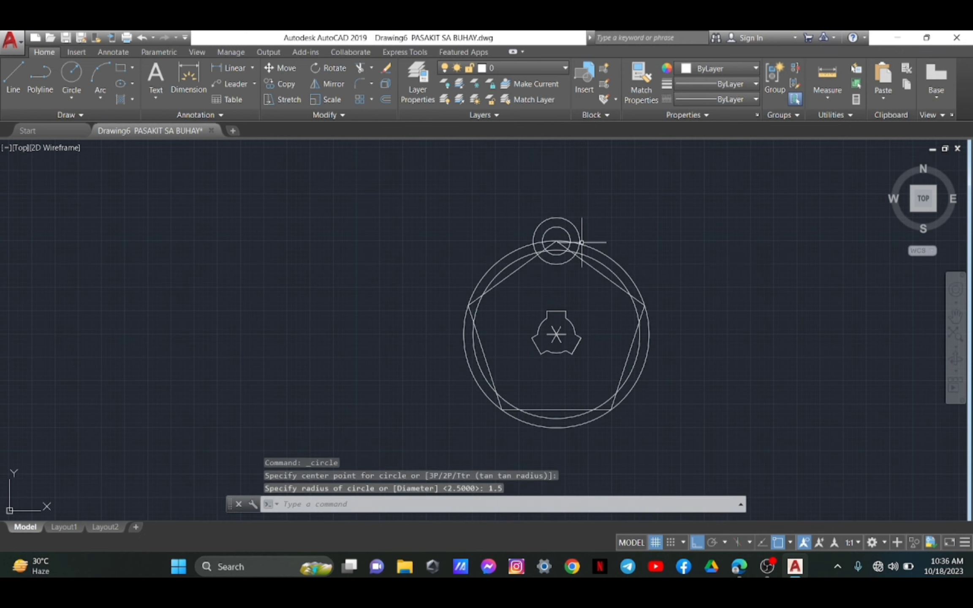
# Step: Copy the two concentric circles from the pentagon's top vertex to its other four vertices
pyautogui.scroll(6, 583, 236)
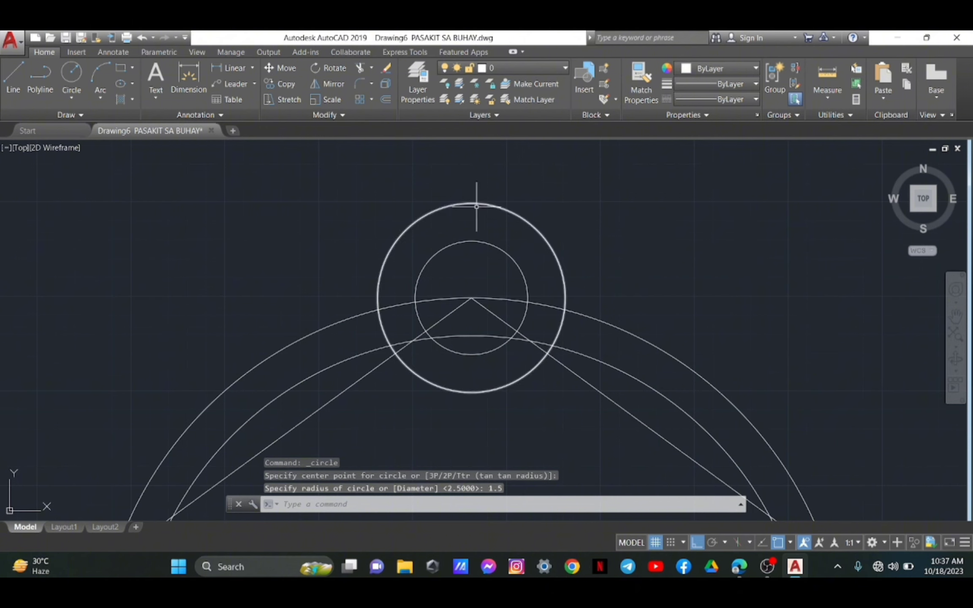
pyautogui.click(511, 212)
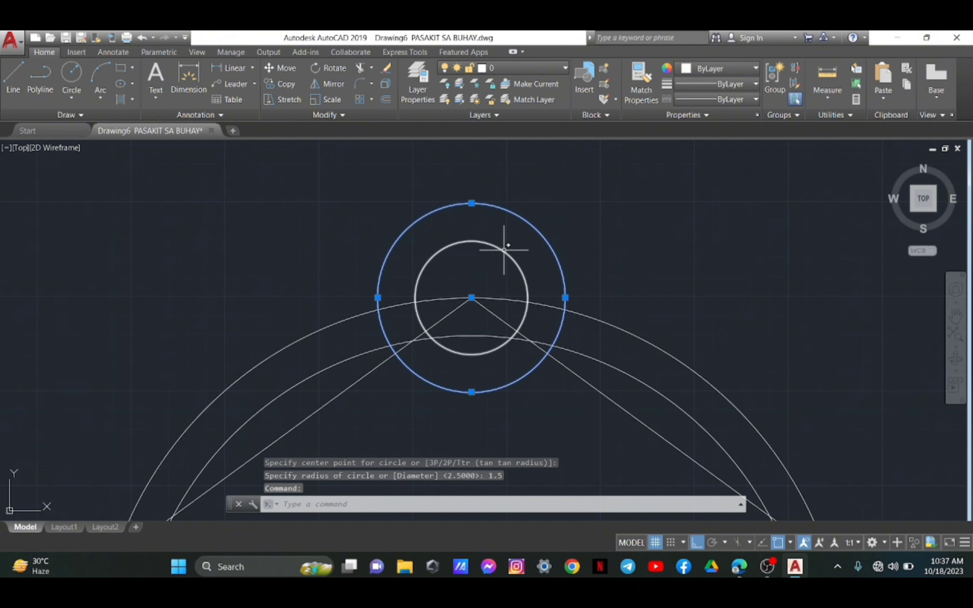
pyautogui.click(516, 257)
pyautogui.scroll(-6, 516, 257)
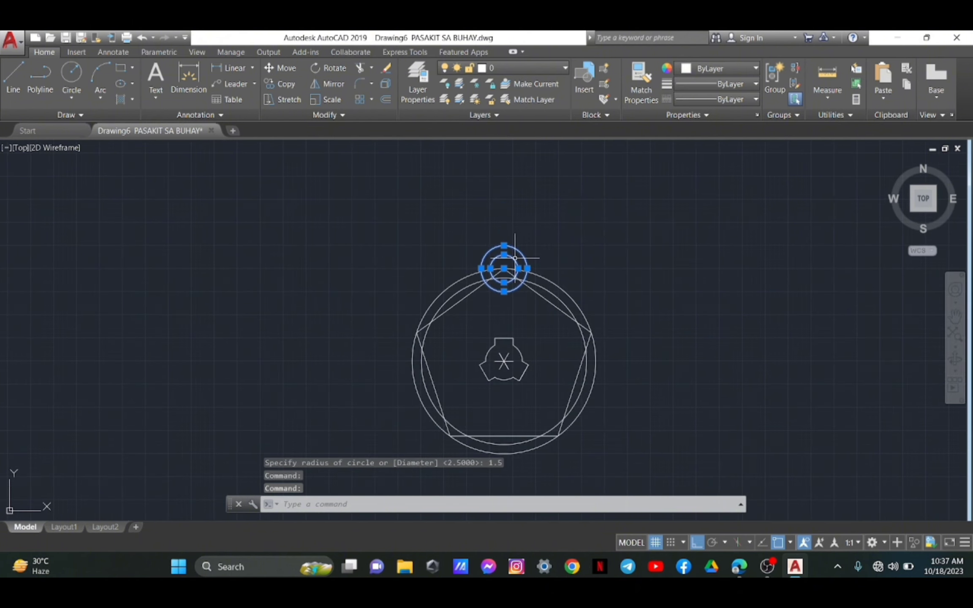
pyautogui.scroll(2, 516, 258)
pyautogui.scroll(-2, 515, 258)
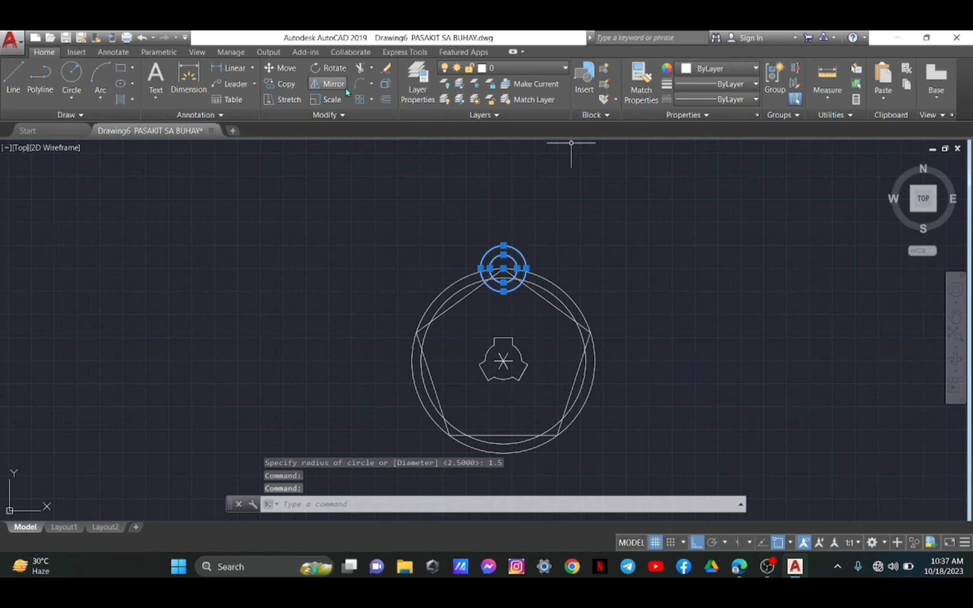
pyautogui.click(290, 83)
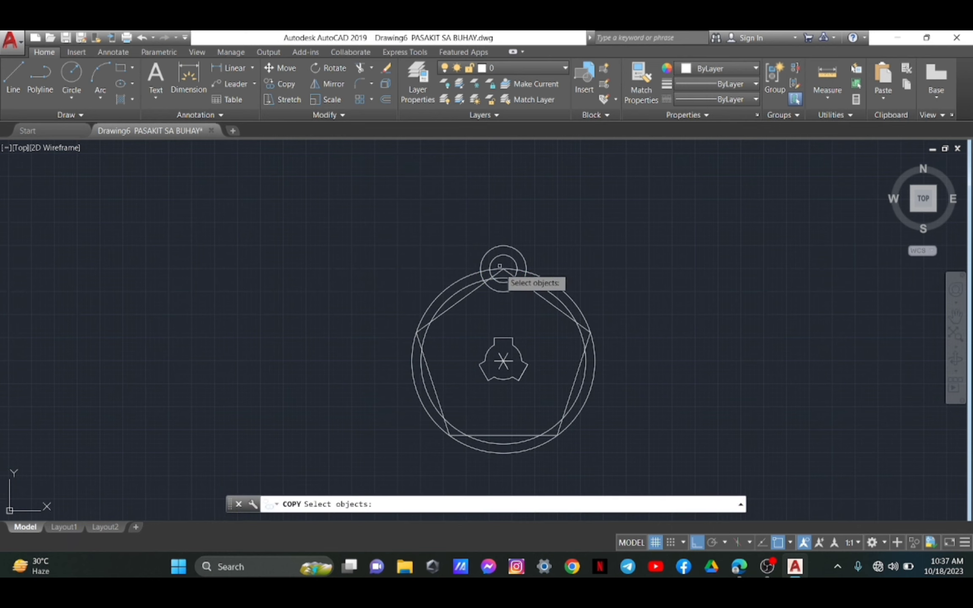
pyautogui.click(520, 253)
pyautogui.click(514, 259)
pyautogui.press('Return')
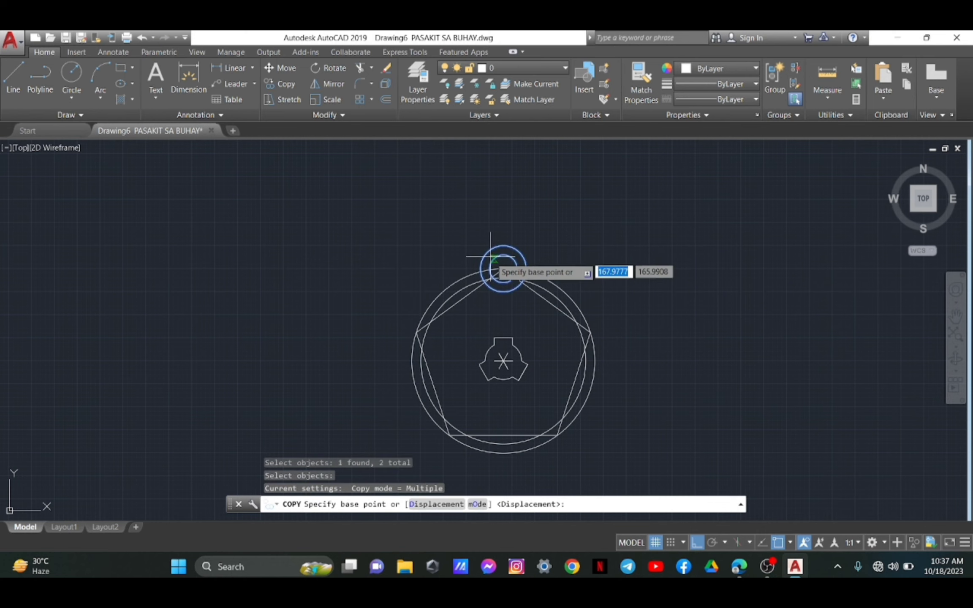
pyautogui.click(503, 268)
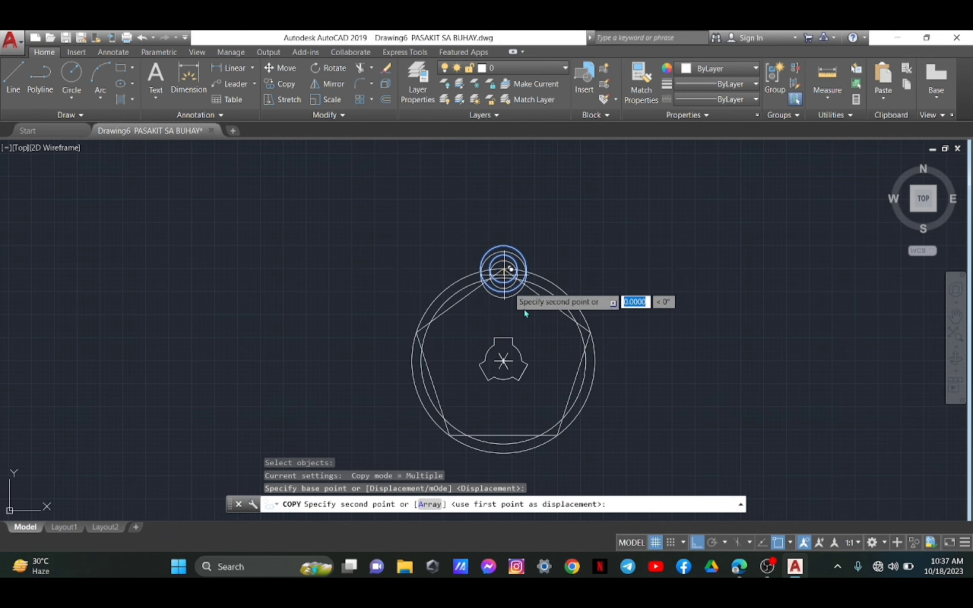
pyautogui.click(503, 434)
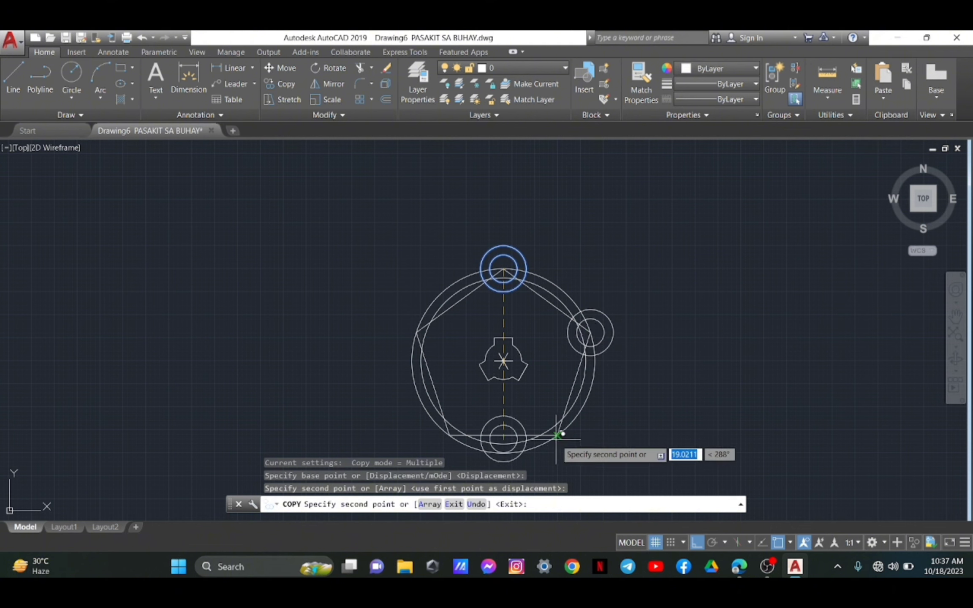
pyautogui.click(557, 435)
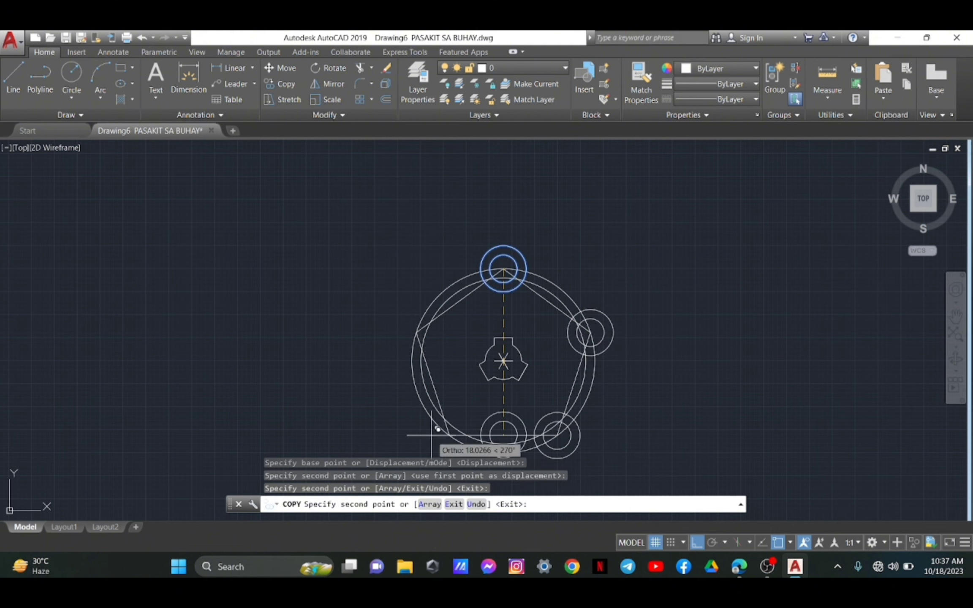
pyautogui.click(450, 435)
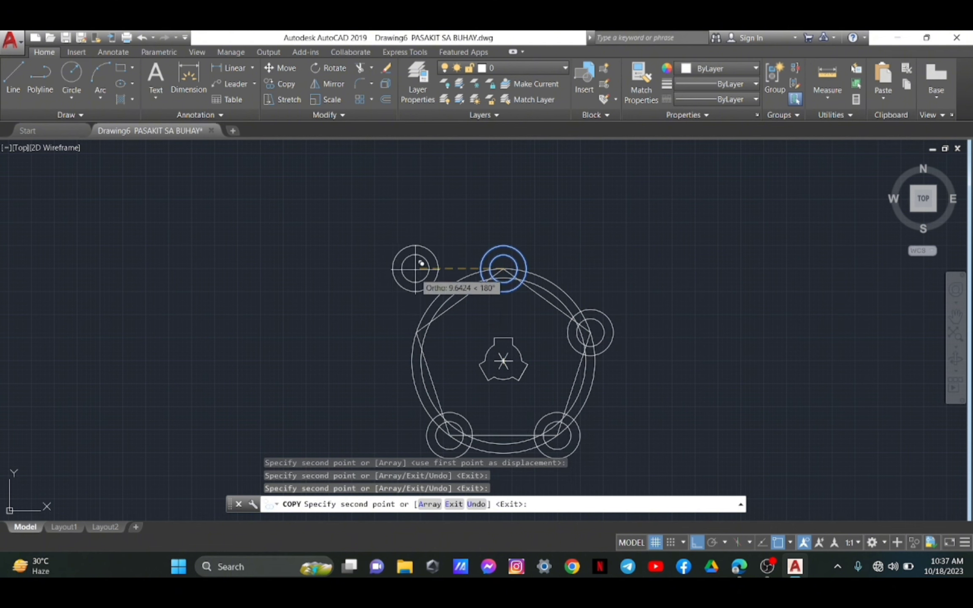
pyautogui.click(417, 333)
pyautogui.click(497, 273)
pyautogui.press('Return')
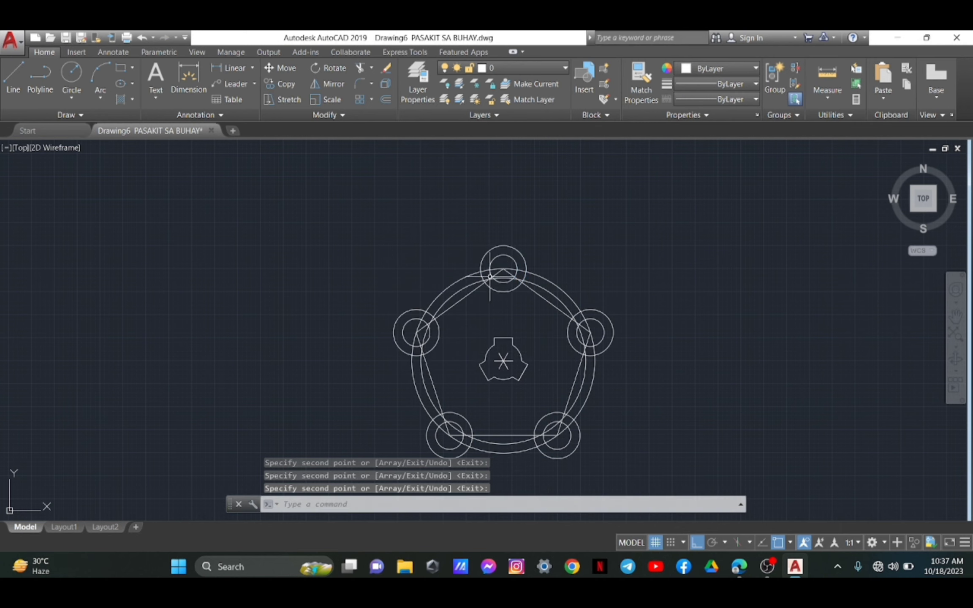
# Step: Erase the pentagon that joins the centres of the five circle pairs
pyautogui.scroll(-6, 517, 261)
pyautogui.scroll(9, 523, 258)
pyautogui.moveTo(493, 349)
pyautogui.mouseDown(button='middle')
pyautogui.moveTo(539, 191)
pyautogui.moveTo(495, 283)
pyautogui.mouseUp(button='middle')
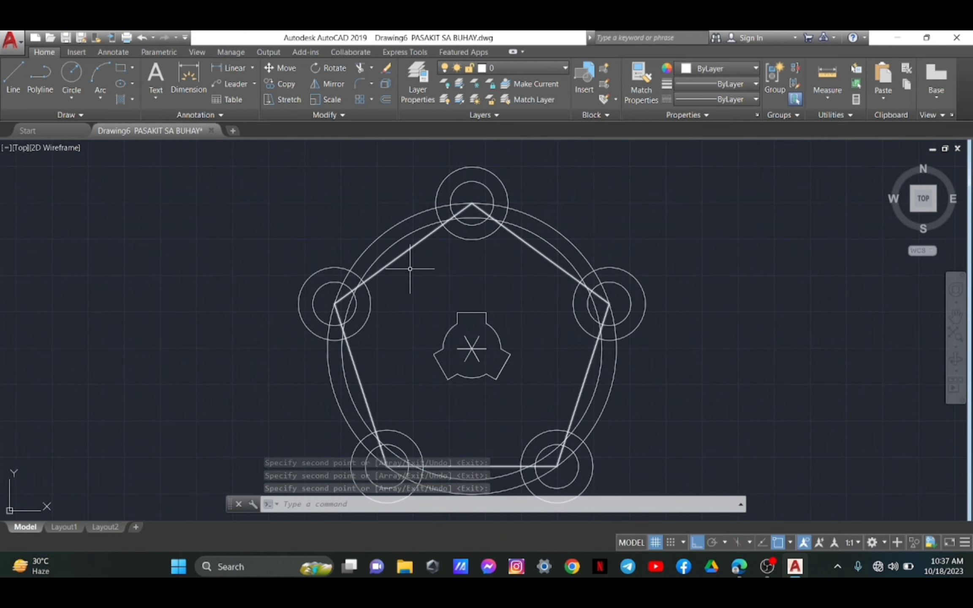
pyautogui.click(409, 251)
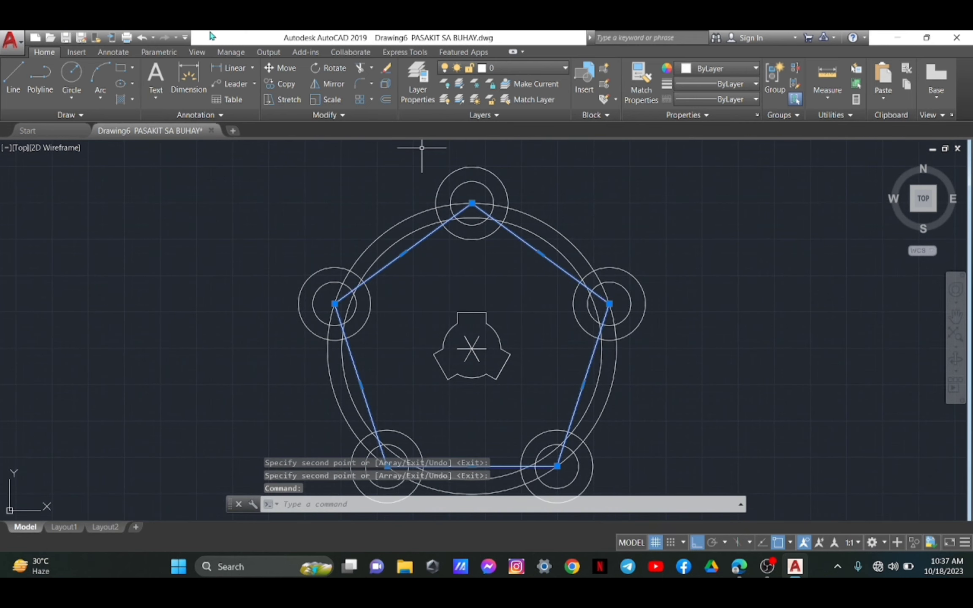
pyautogui.press('Delete')
# Step: Trim the two large circles and the five pairs of small circles against each other into an outer and inner five-lobed outline
pyautogui.click(360, 68)
pyautogui.click(392, 225)
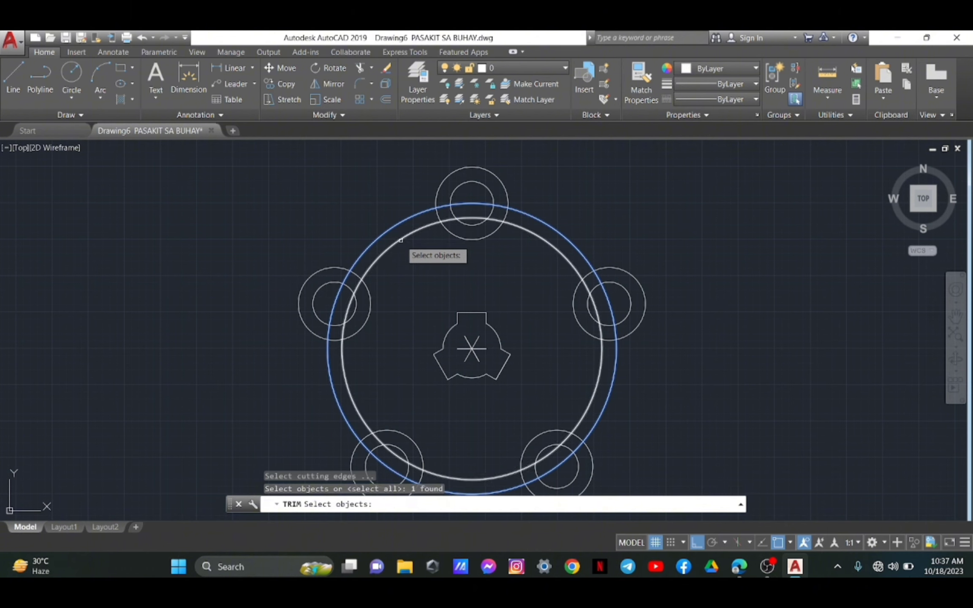
pyautogui.click(400, 240)
pyautogui.press('Return')
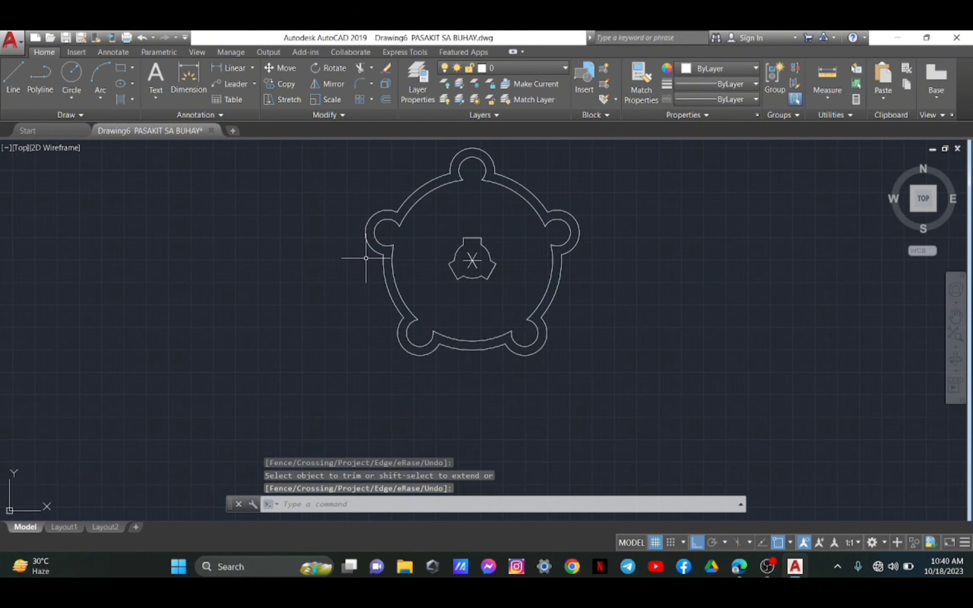
# Step: Check the 6.00 dimension in the CAD-act-6-8.pdf browser tab and draw a 6-unit line straight down from the figure's centre in AutoCAD
pyautogui.scroll(-3, 343, 284)
pyautogui.scroll(6, 348, 287)
pyautogui.moveTo(348, 286); pyautogui.dragTo(300, 345, button='middle')
pyautogui.scroll(-2, 195, 386)
pyautogui.scroll(1, 194, 392)
pyautogui.scroll(2, 299, 343)
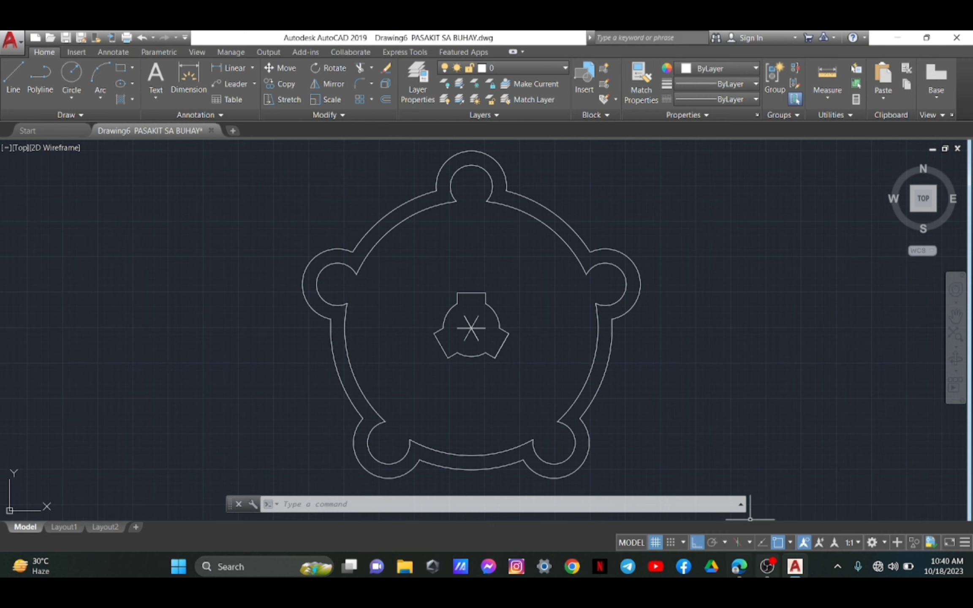
pyautogui.click(739, 567)
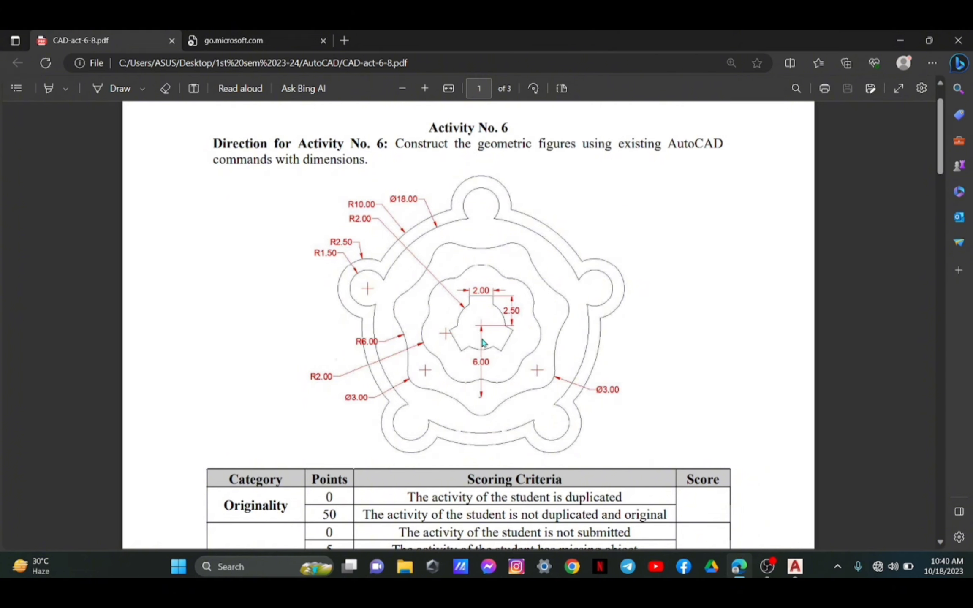
pyautogui.click(798, 571)
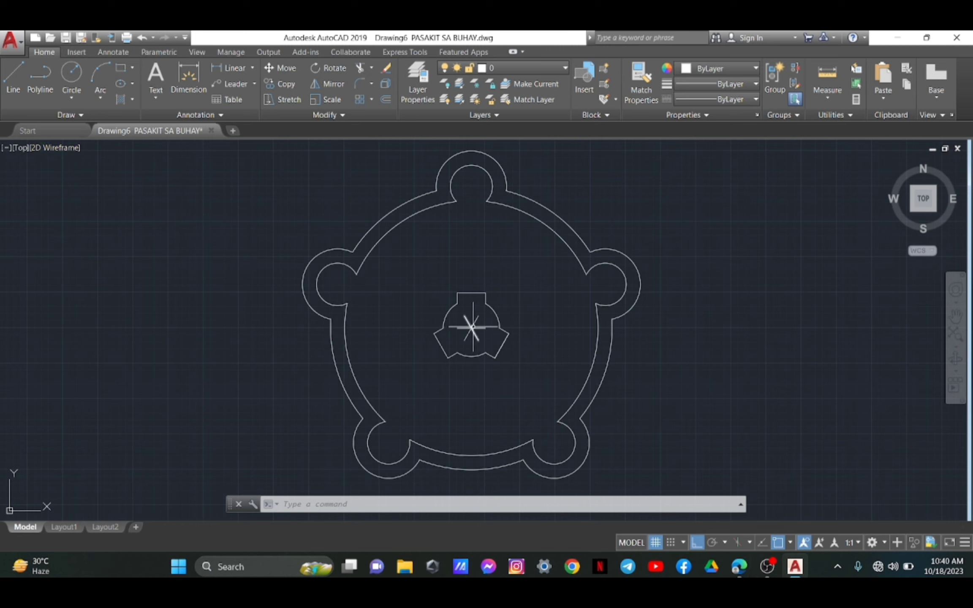
pyautogui.write('l')
pyautogui.press('Return')
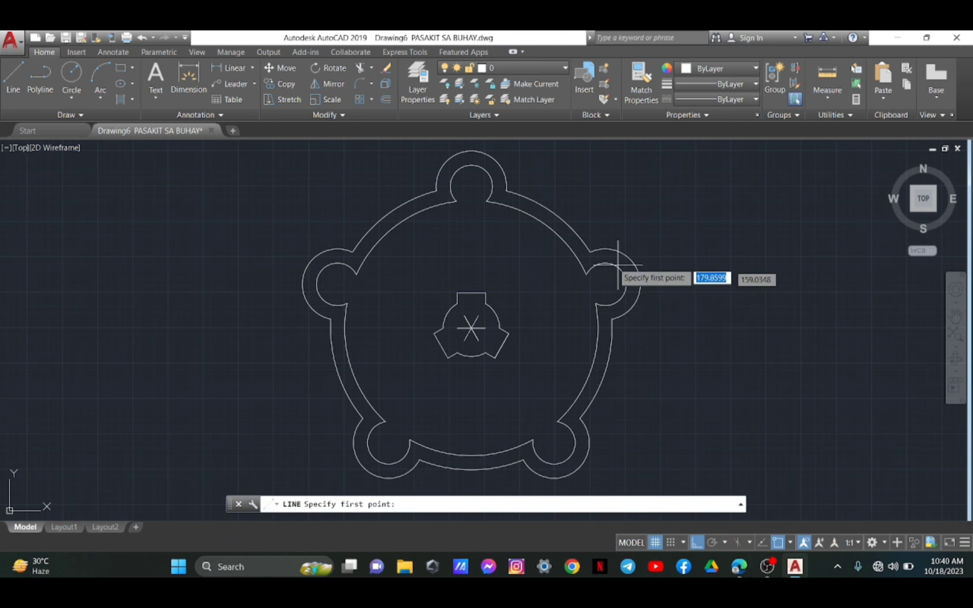
pyautogui.click(471, 328)
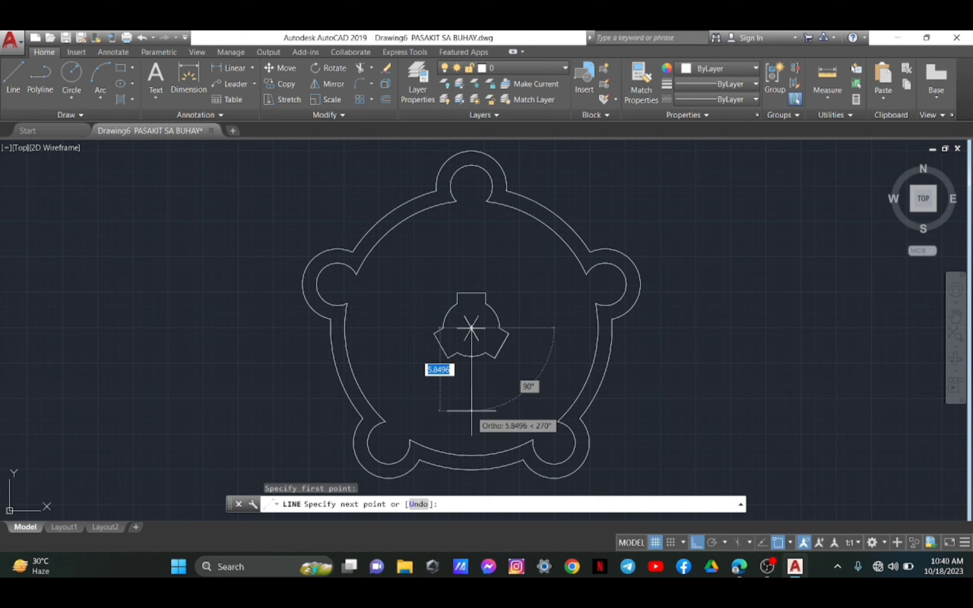
pyautogui.write('6')
pyautogui.press('Return')
pyautogui.press('Return')
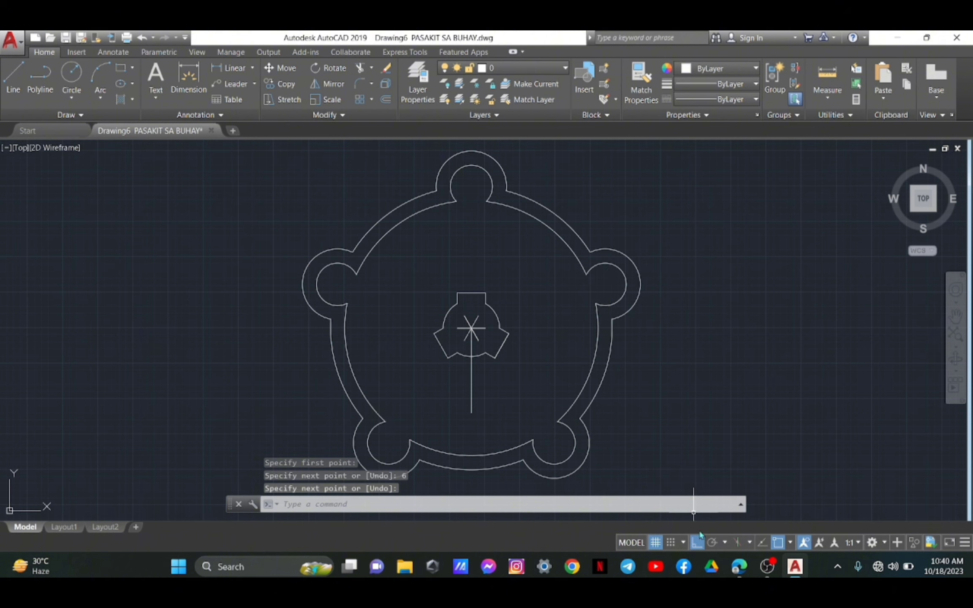
# Step: Check the PDF figure in the browser and draw an inscribed 7-sided polygon in AutoCAD from the figure's centre to the 6-unit line's lower end
pyautogui.click(737, 569)
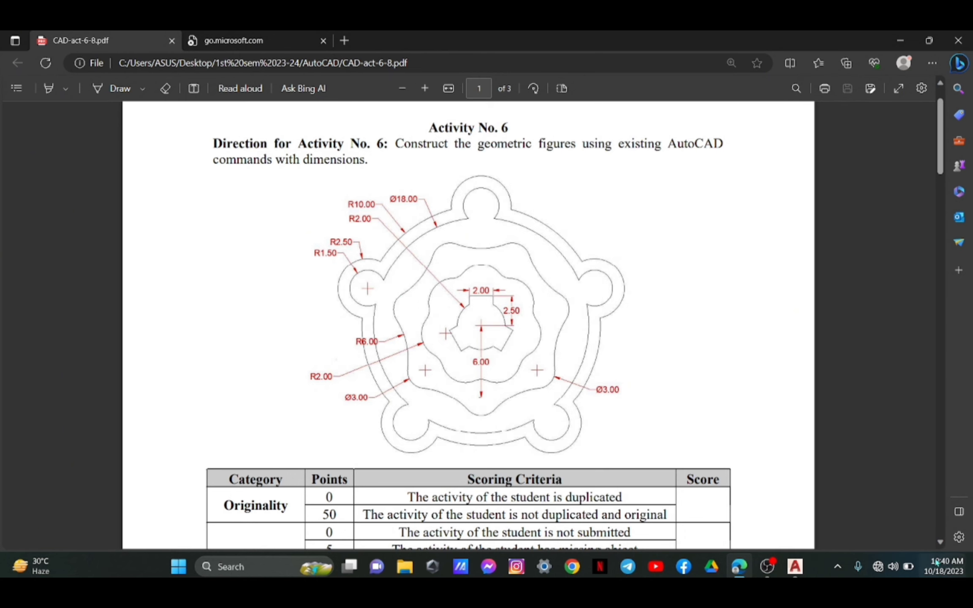
pyautogui.click(795, 568)
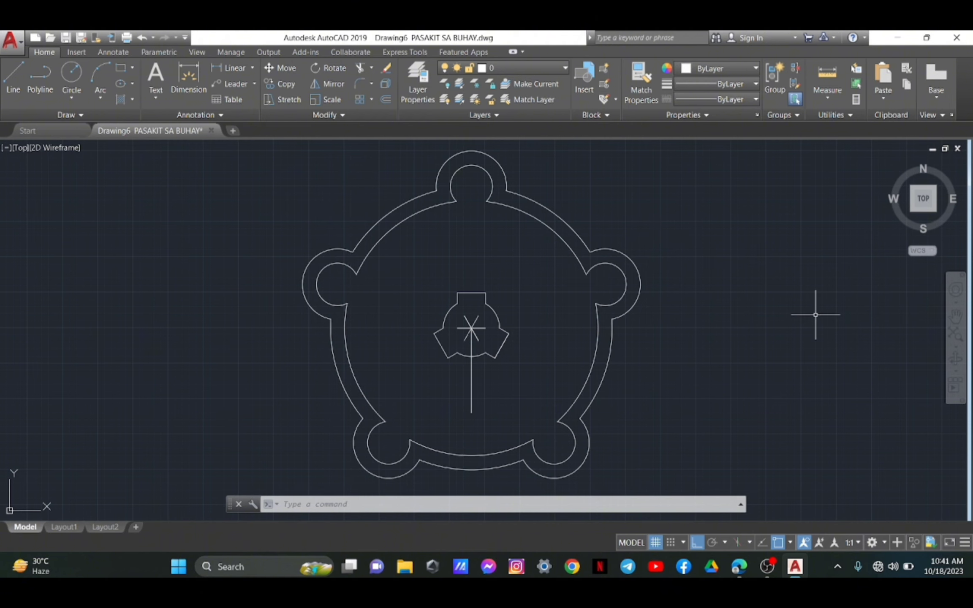
pyautogui.write('pol')
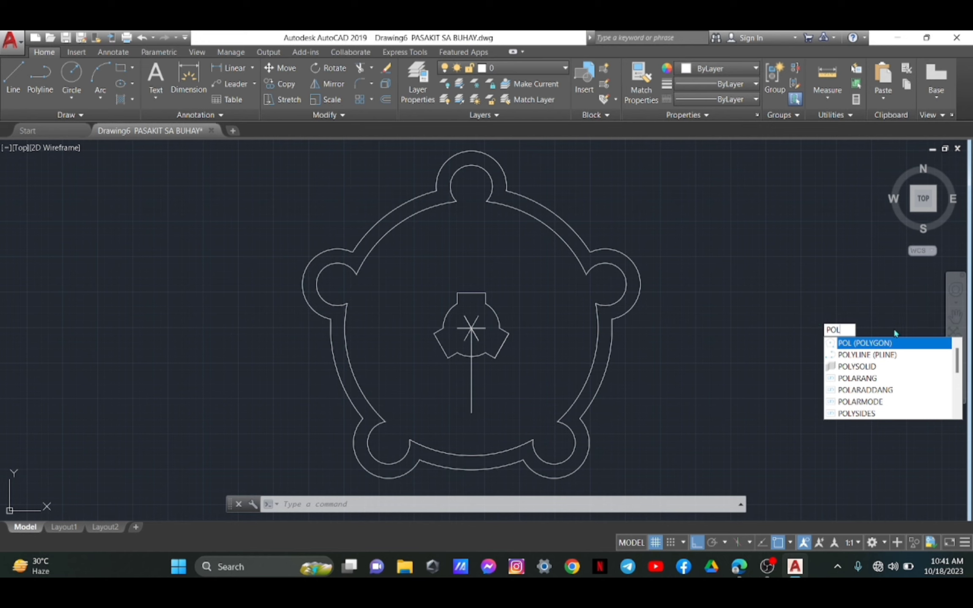
pyautogui.click(890, 346)
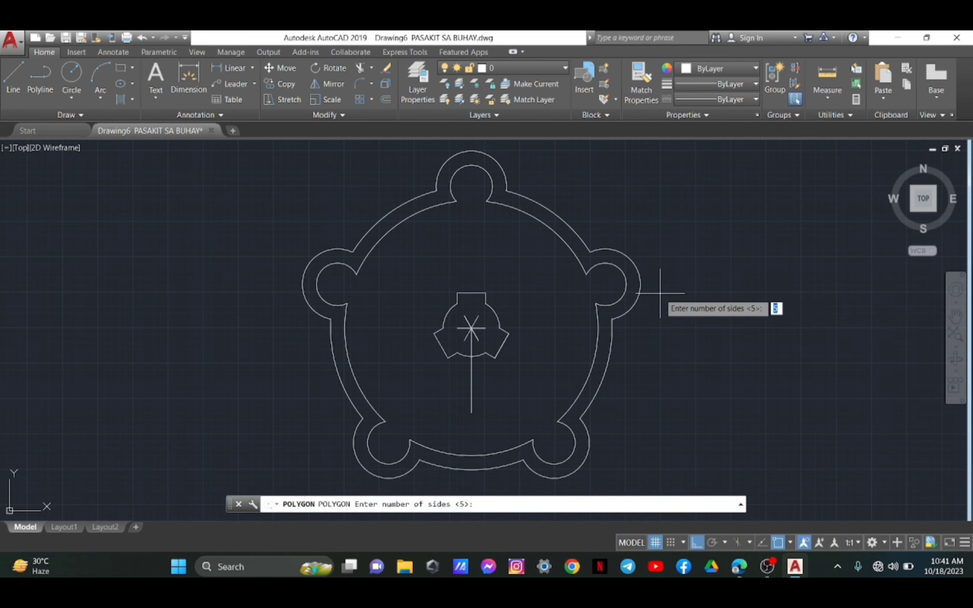
pyautogui.write('7')
pyautogui.press('Return')
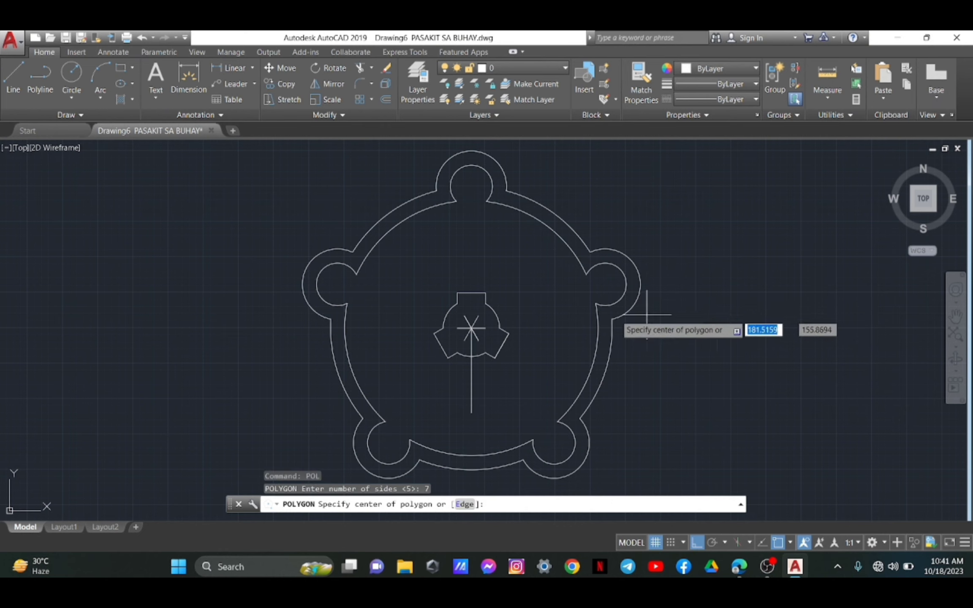
pyautogui.click(472, 328)
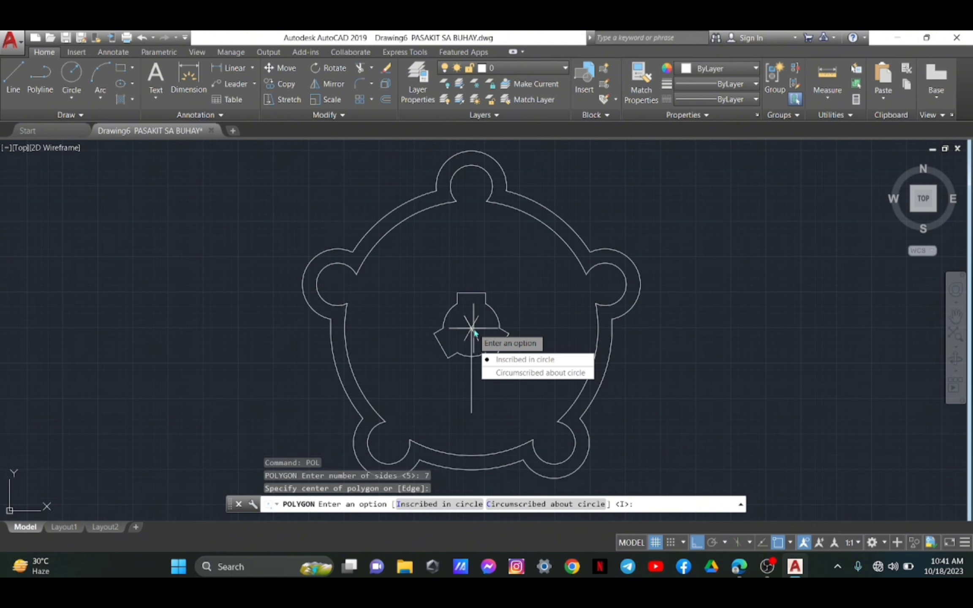
pyautogui.click(538, 364)
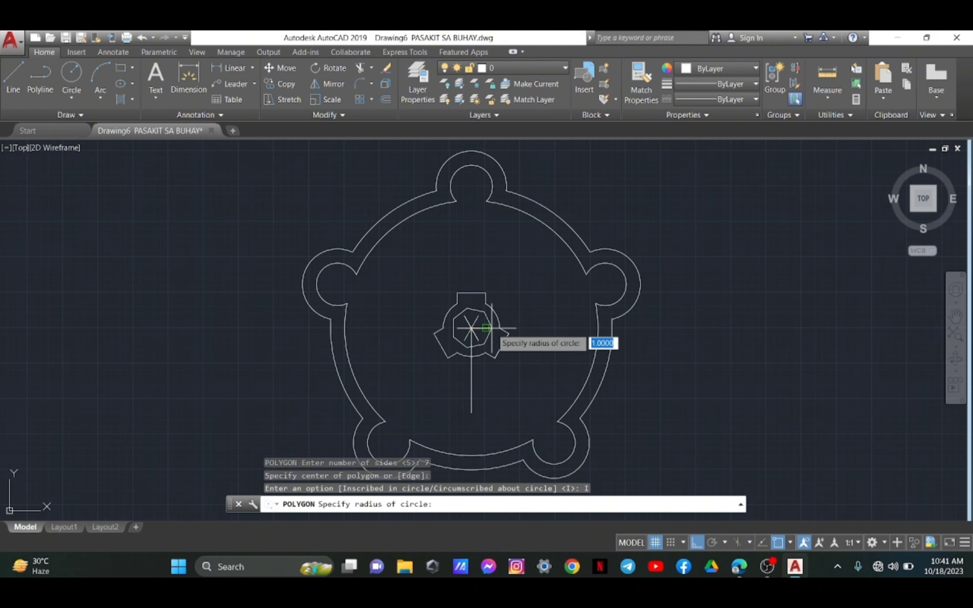
pyautogui.click(471, 413)
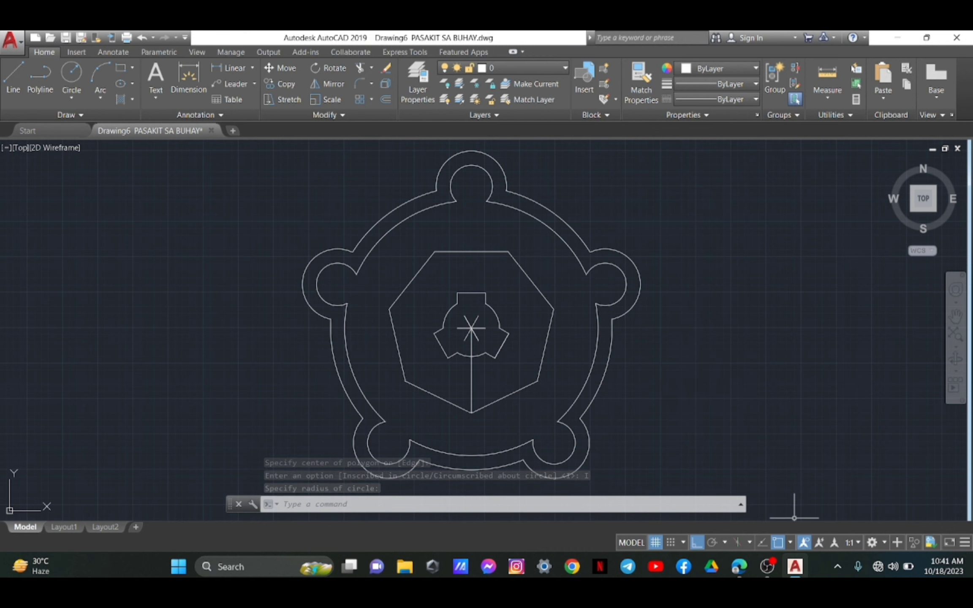
# Step: Check the Ø3.00 dimension in the CAD-act-6-8.pdf browser tab and draw a 3-unit-diameter circle on the heptagon's upper-left vertex in AutoCAD
pyautogui.click(737, 567)
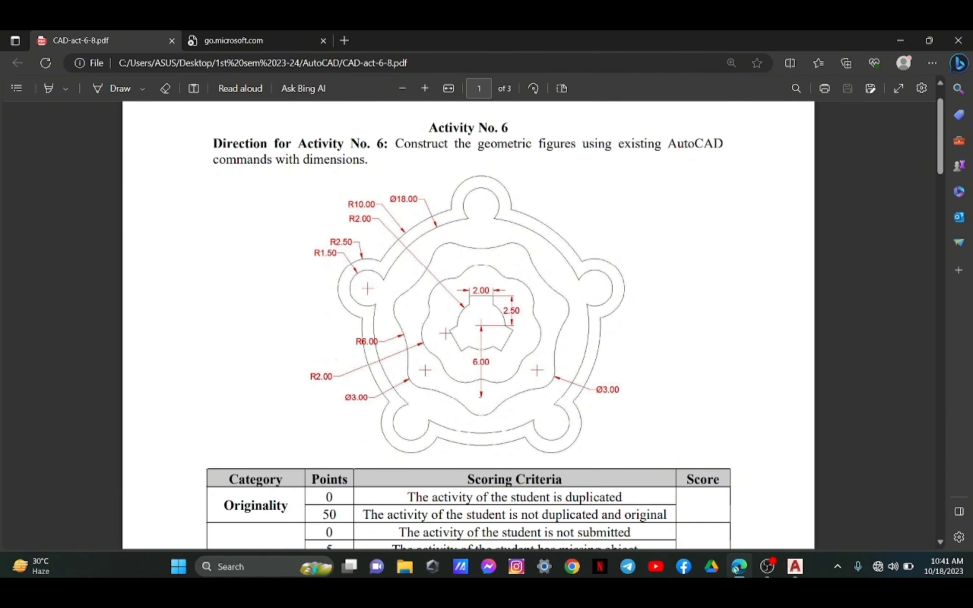
pyautogui.click(795, 568)
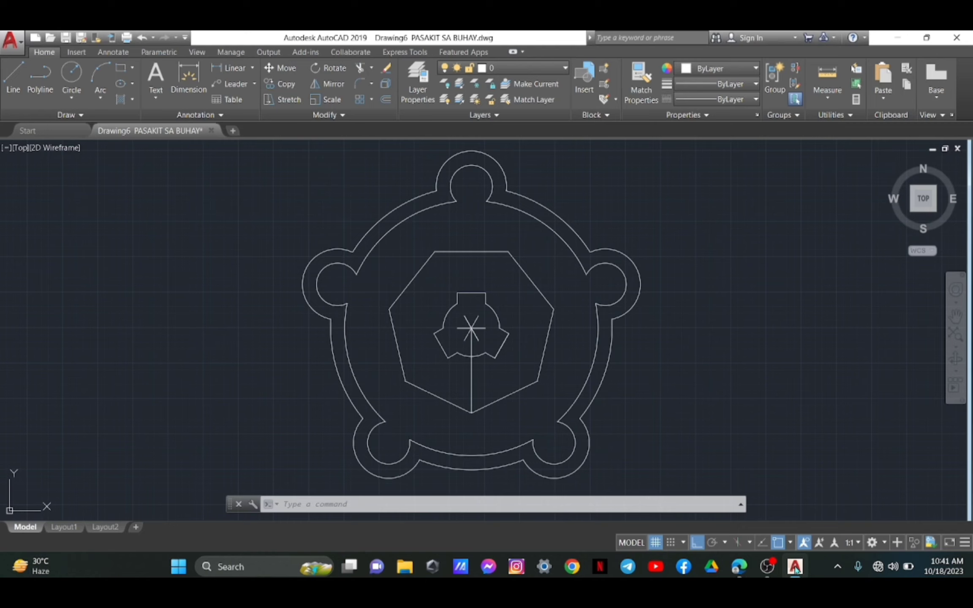
pyautogui.click(766, 569)
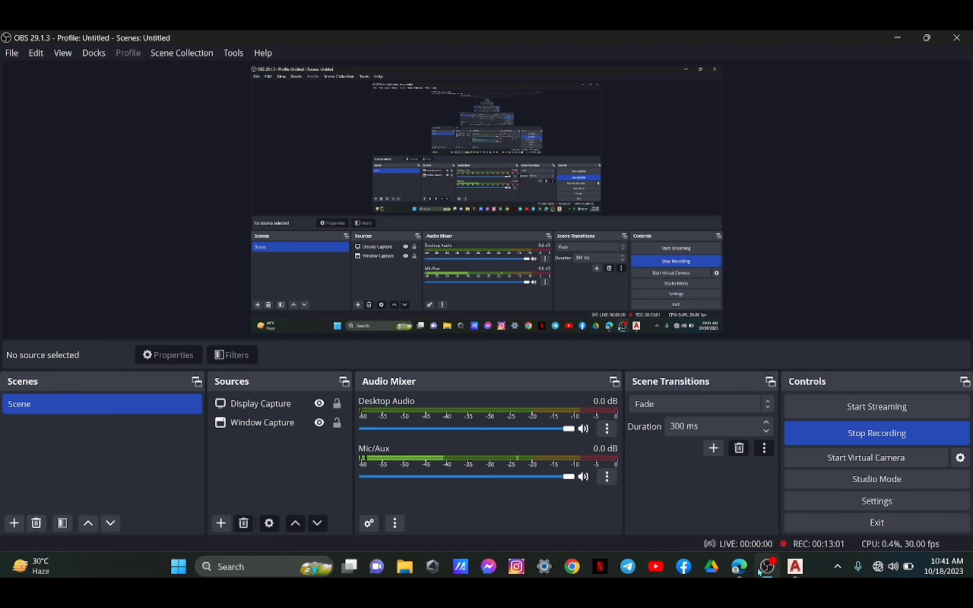
pyautogui.click(741, 573)
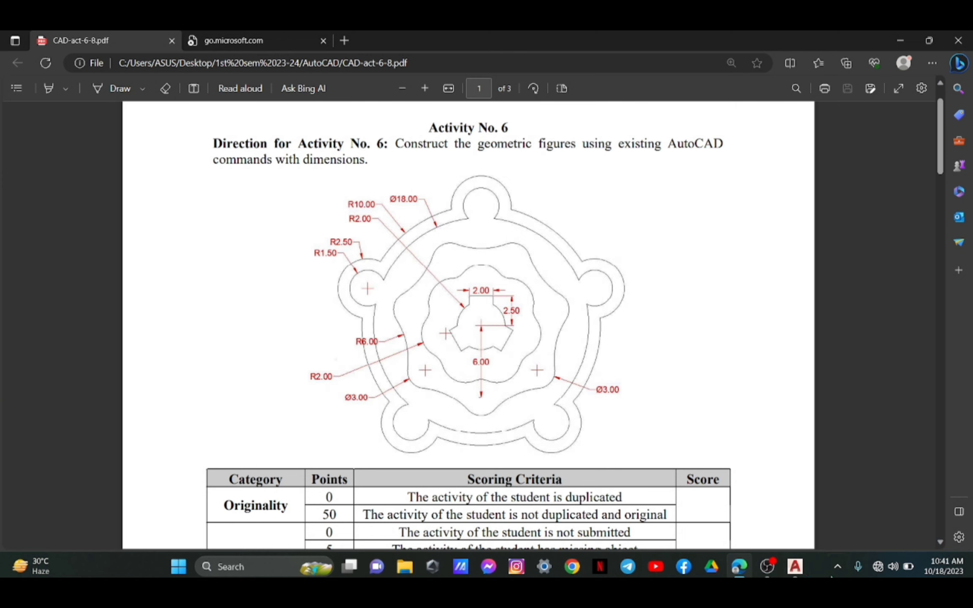
pyautogui.click(799, 574)
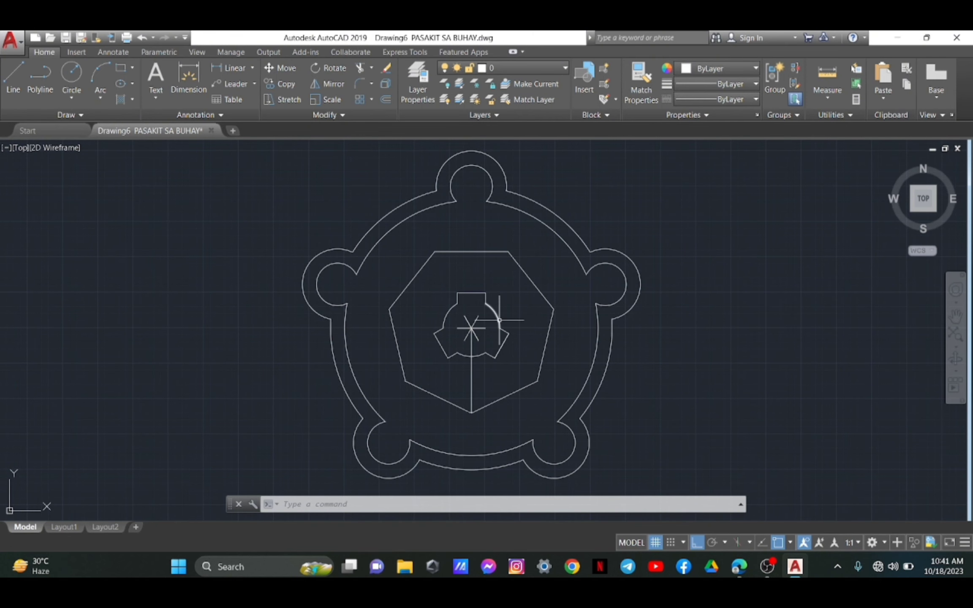
pyautogui.hotkey('alt', 'Tab')
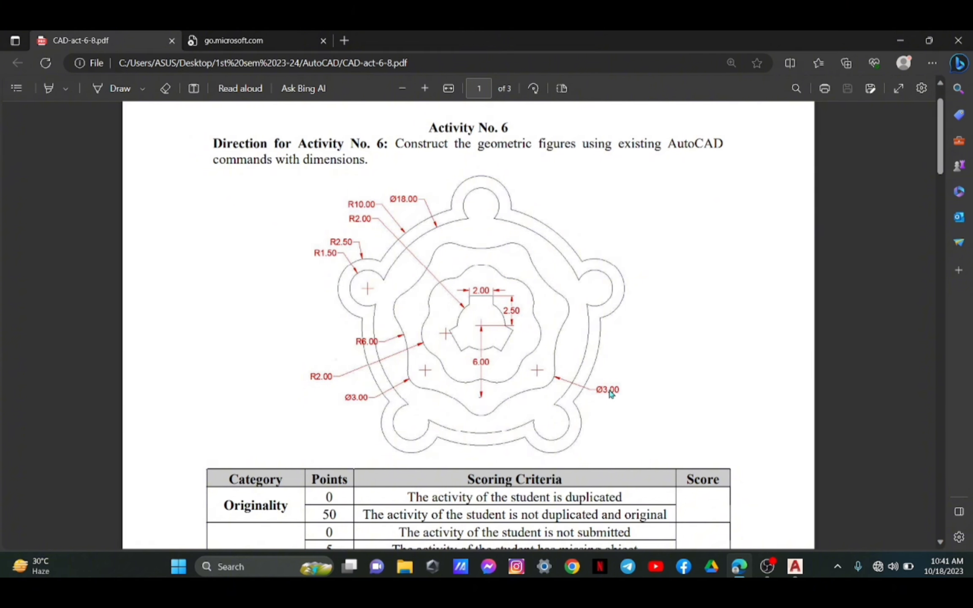
pyautogui.click(795, 569)
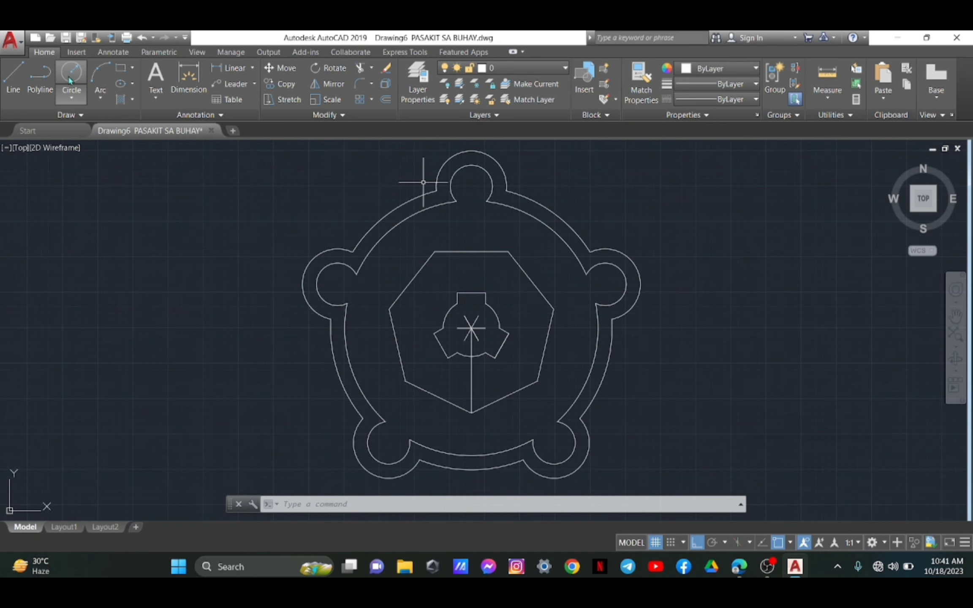
pyautogui.click(72, 98)
pyautogui.click(114, 145)
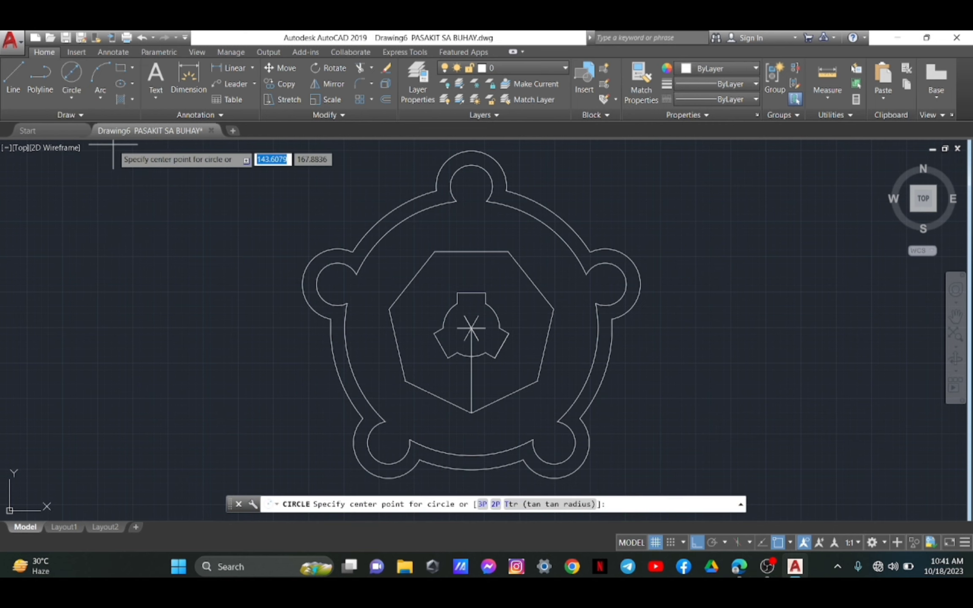
pyautogui.click(435, 252)
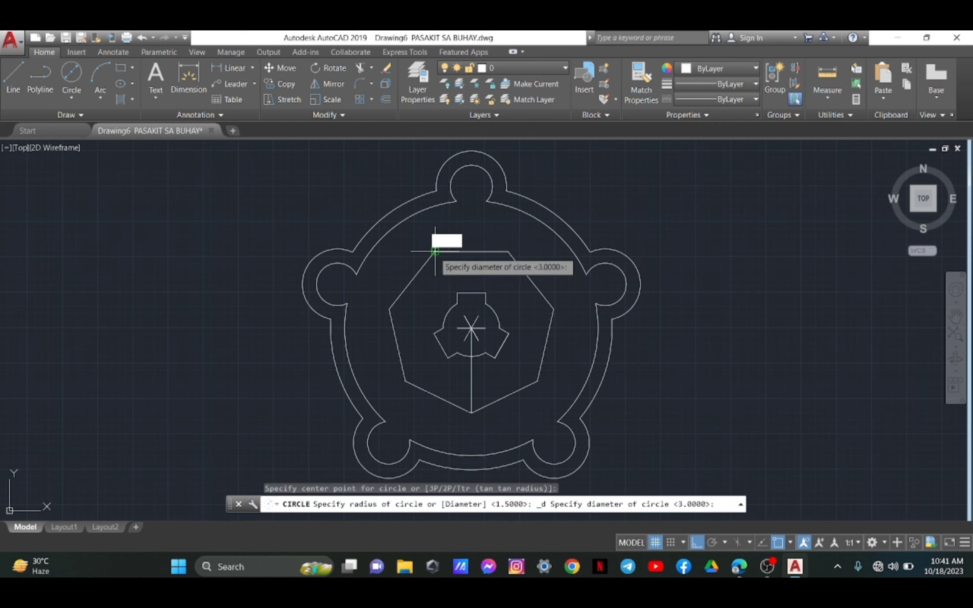
pyautogui.write('3')
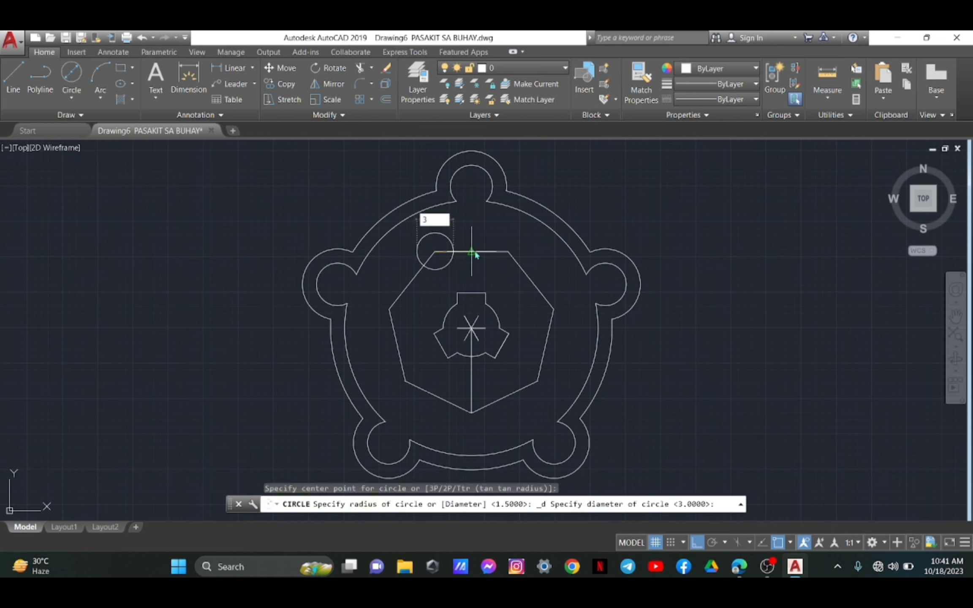
pyautogui.press('Return')
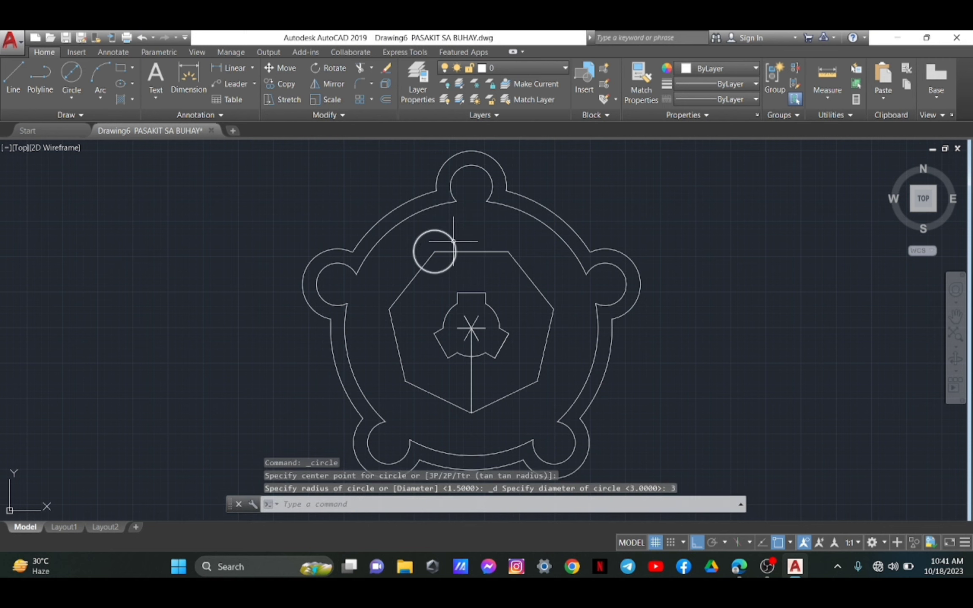
# Step: Copy the 3-unit-diameter circle from its centre to the heptagon's other six vertices
pyautogui.click(453, 241)
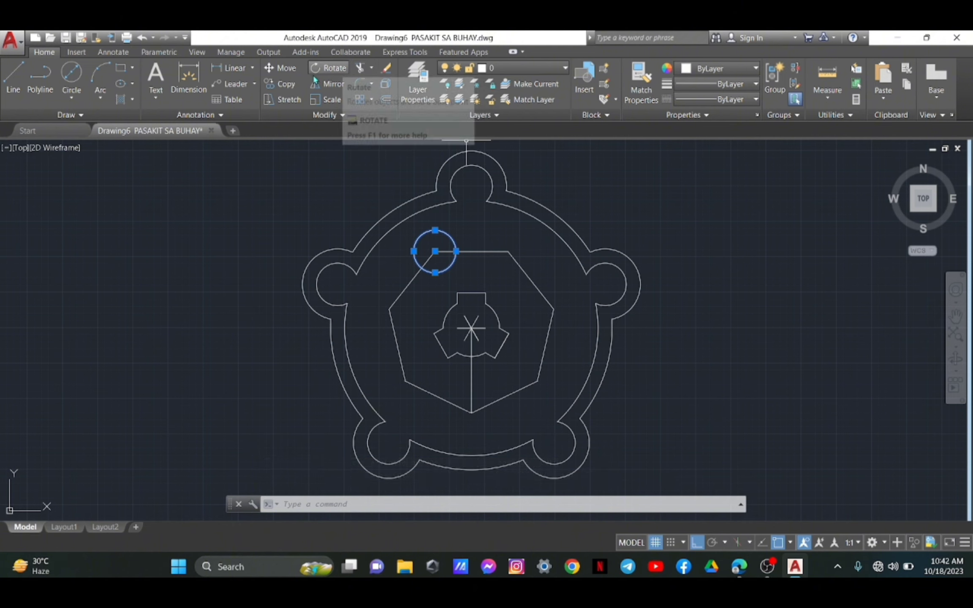
pyautogui.click(281, 84)
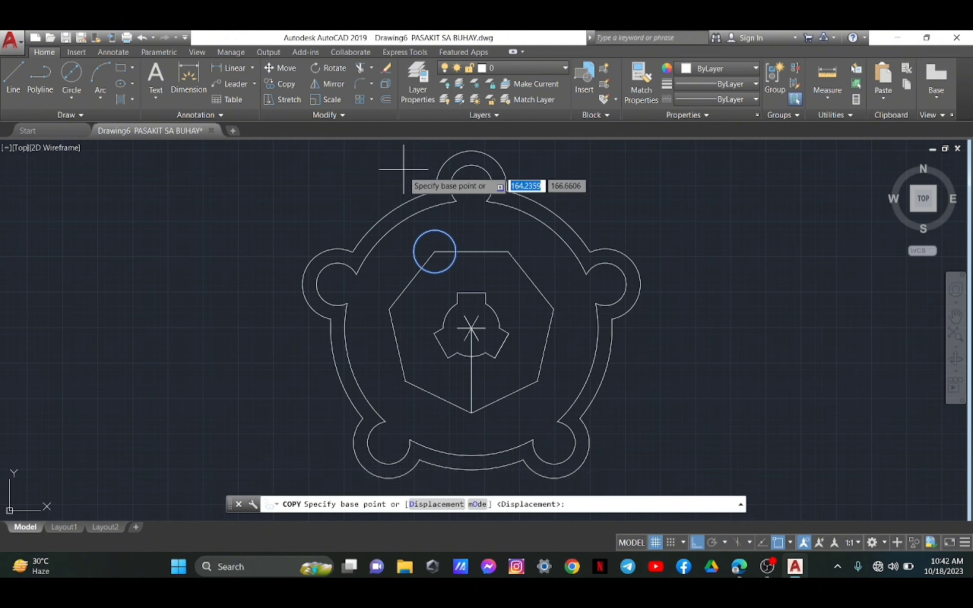
pyautogui.click(437, 252)
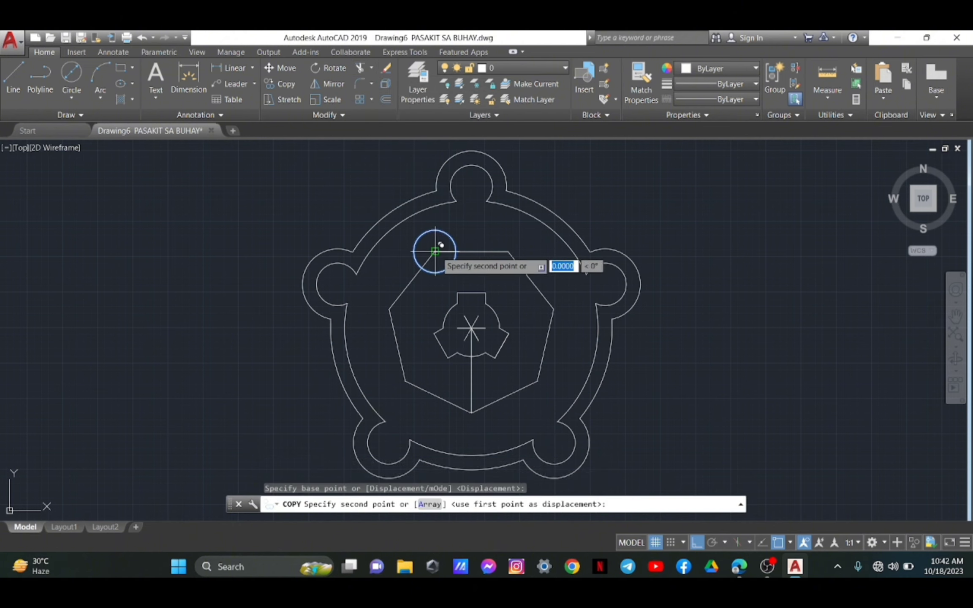
pyautogui.click(390, 308)
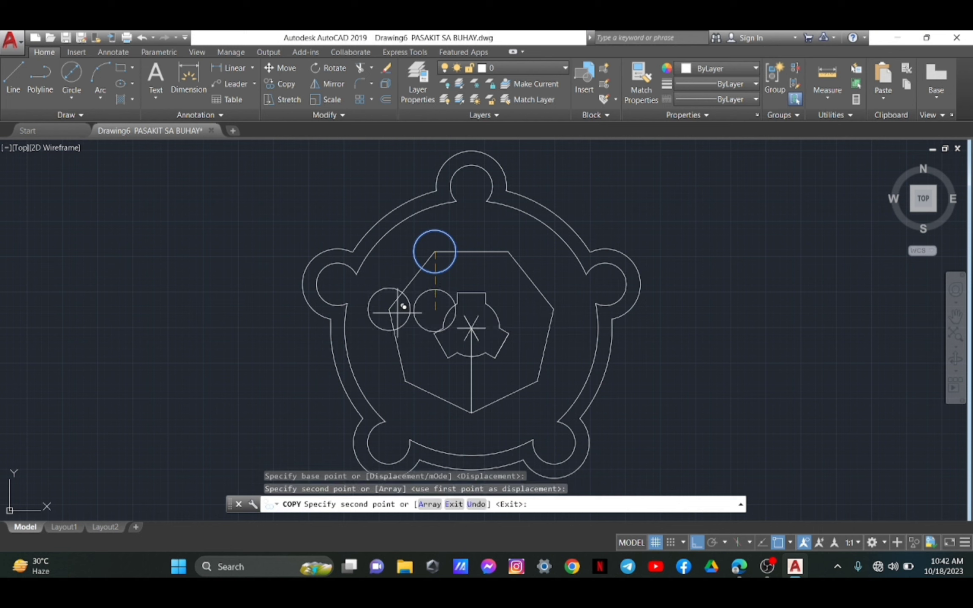
pyautogui.click(405, 380)
pyautogui.click(471, 412)
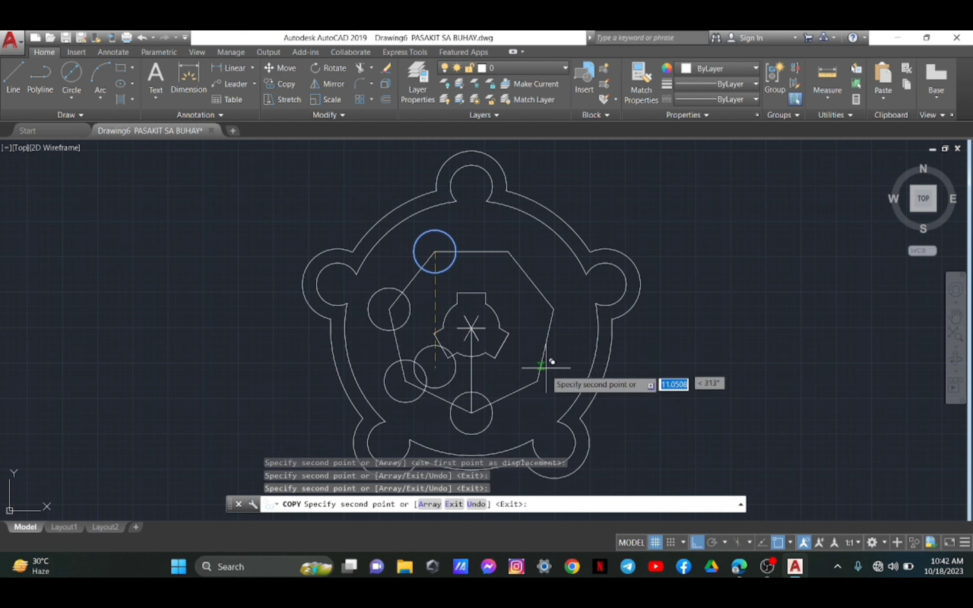
pyautogui.click(537, 382)
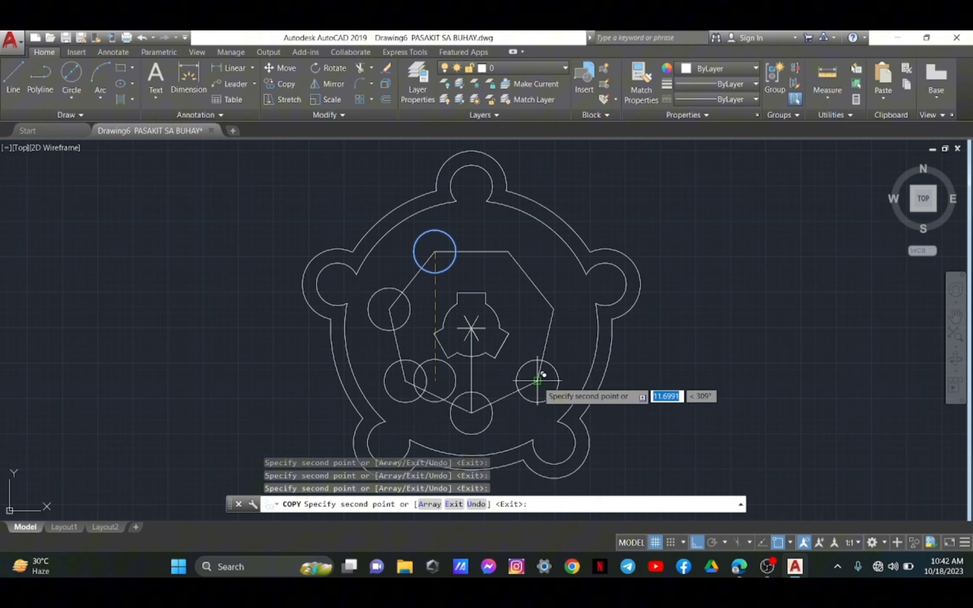
pyautogui.click(553, 309)
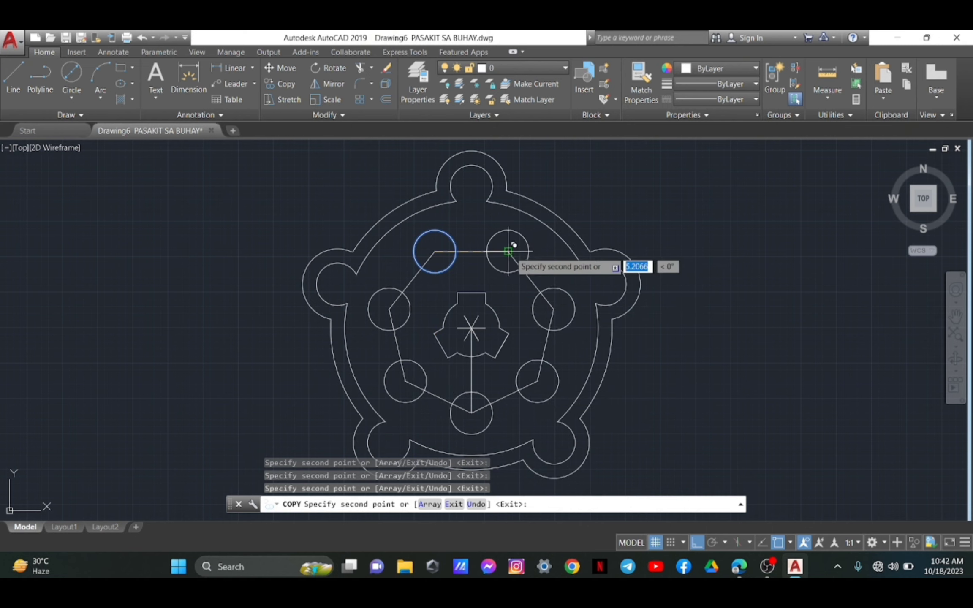
pyautogui.click(509, 252)
pyautogui.press('Return')
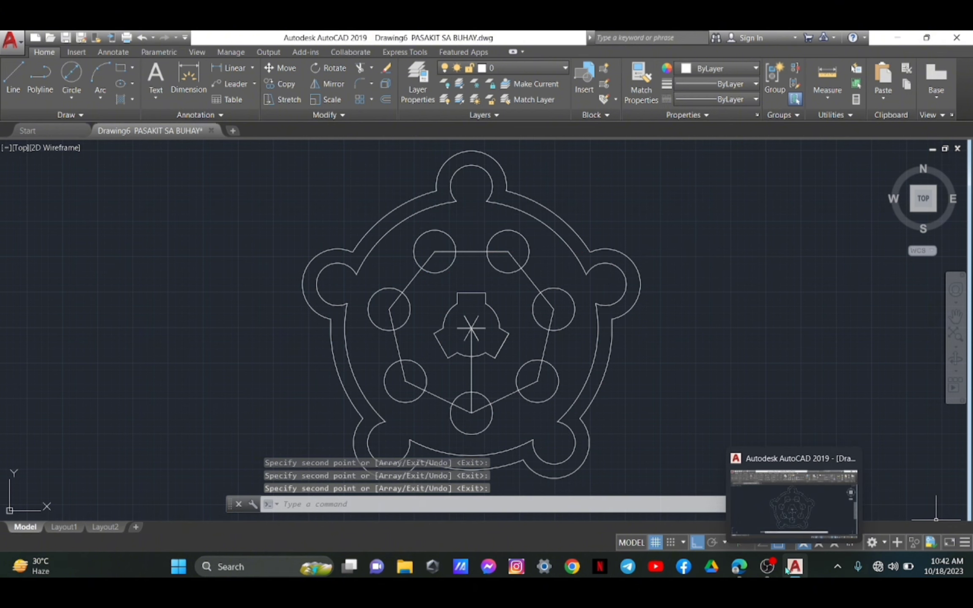
# Step: Check the R6.00 dimension in the browser PDF and draw a radius 6 circle in AutoCAD tangent to the left and upper-left vertex circles
pyautogui.click(740, 567)
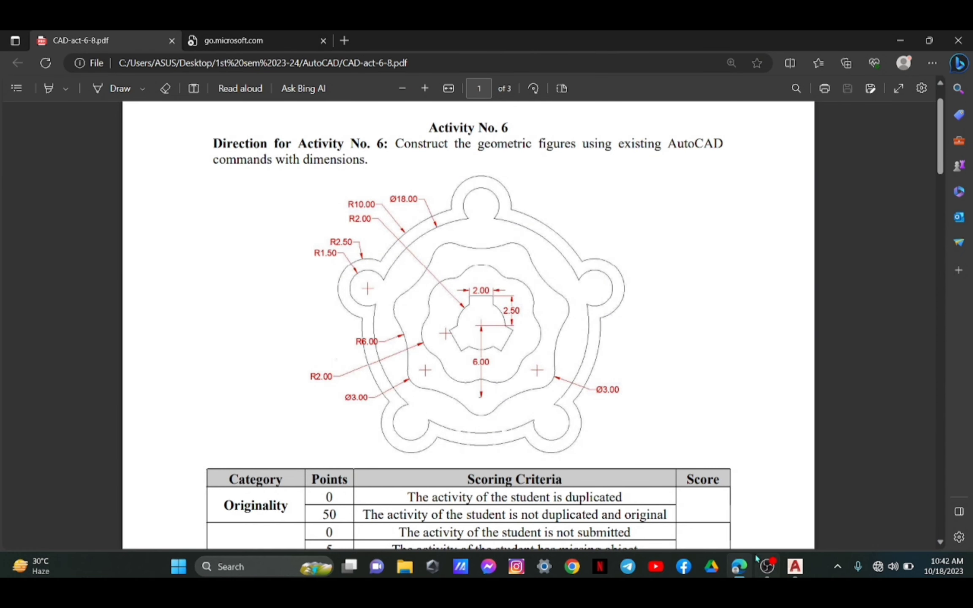
pyautogui.moveTo(757, 558)
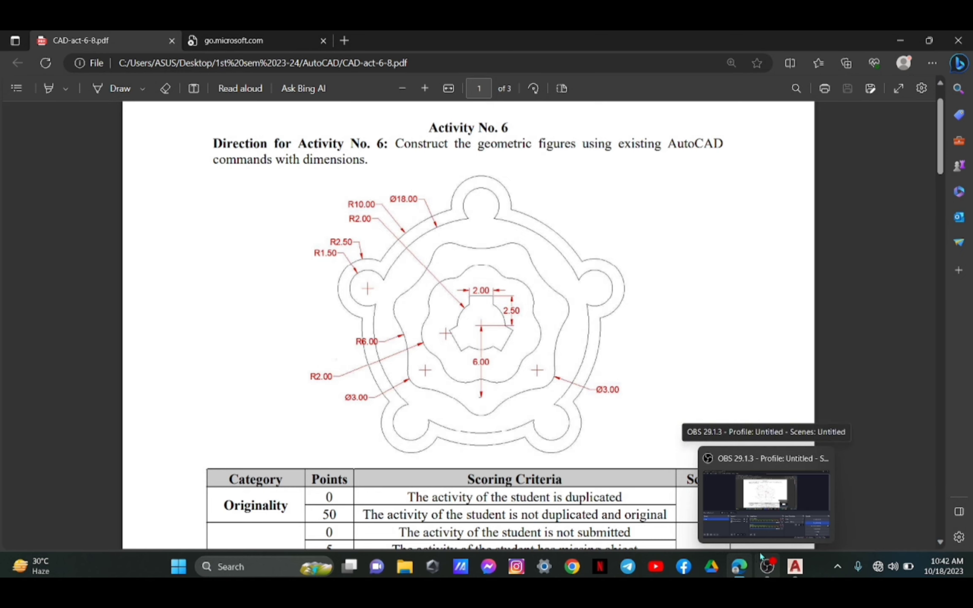
pyautogui.click(795, 568)
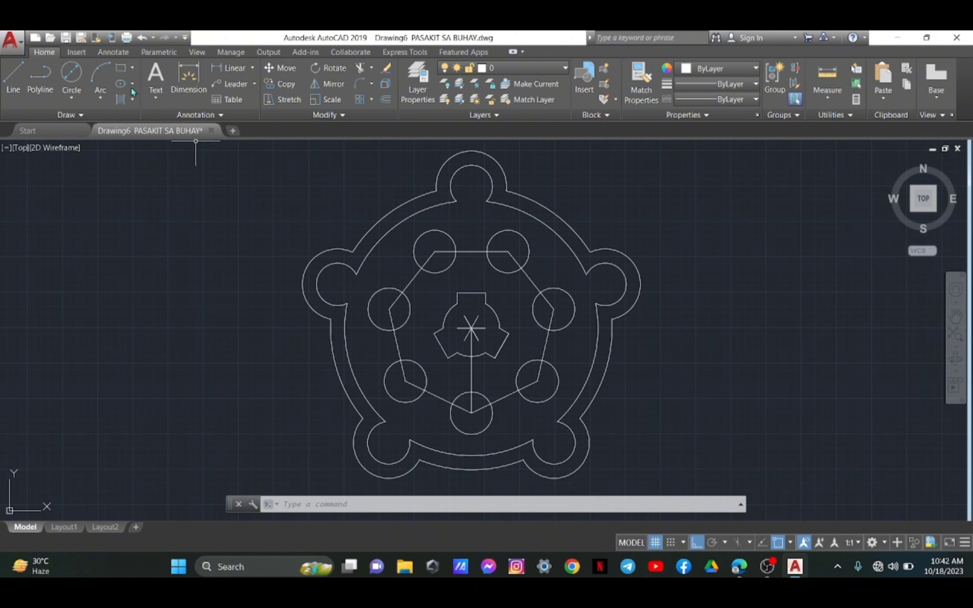
pyautogui.click(76, 98)
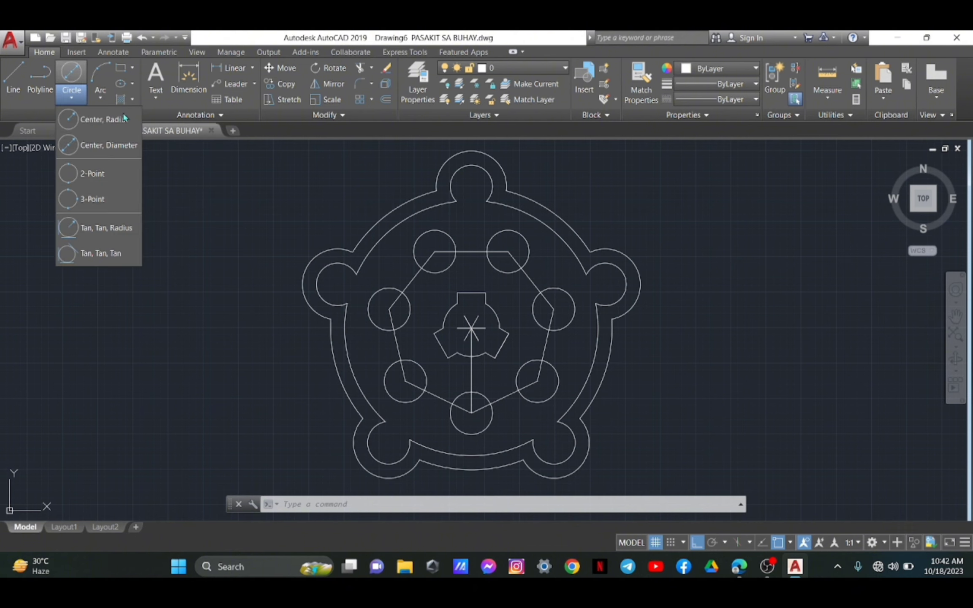
pyautogui.click(105, 237)
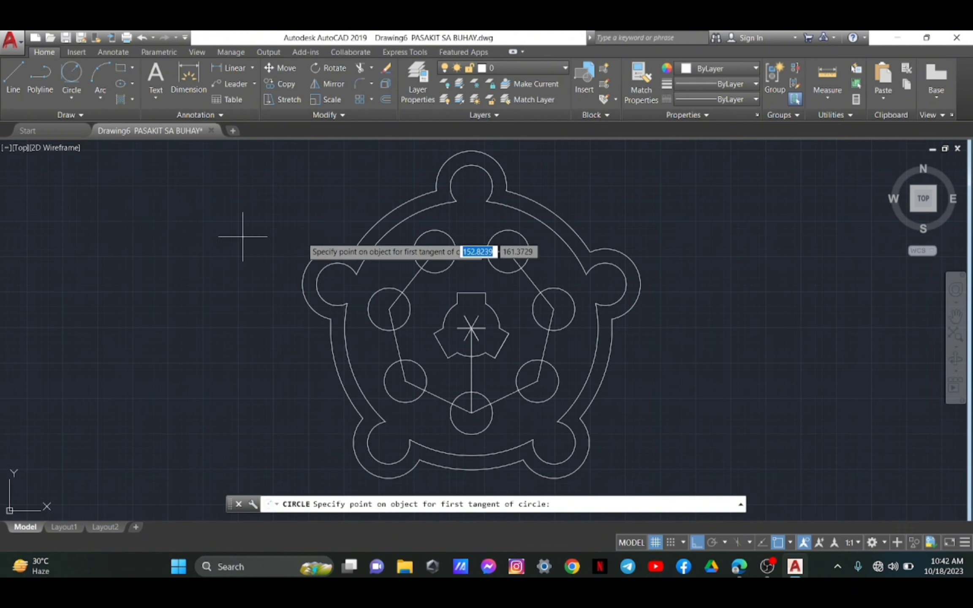
pyautogui.click(740, 567)
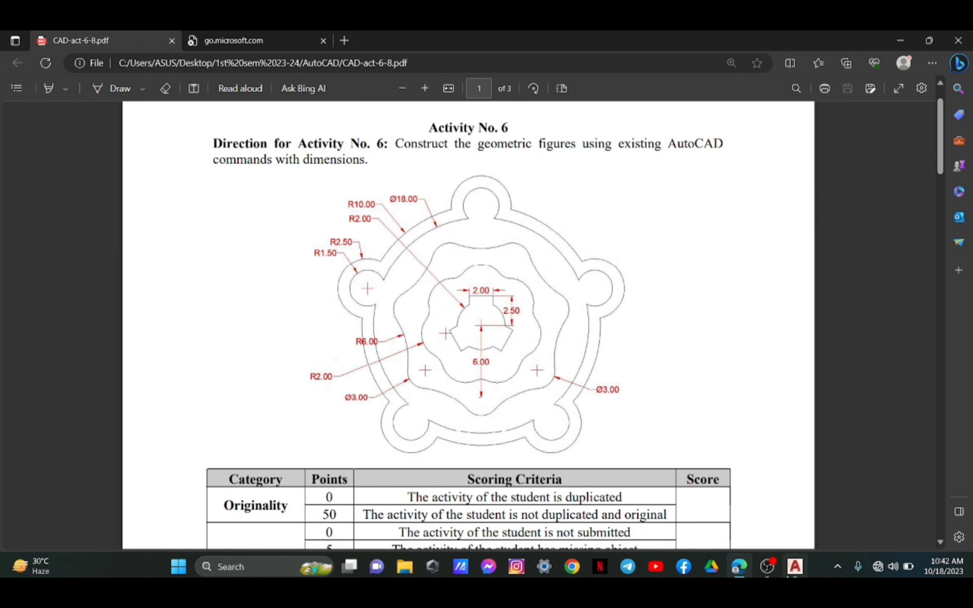
pyautogui.click(795, 570)
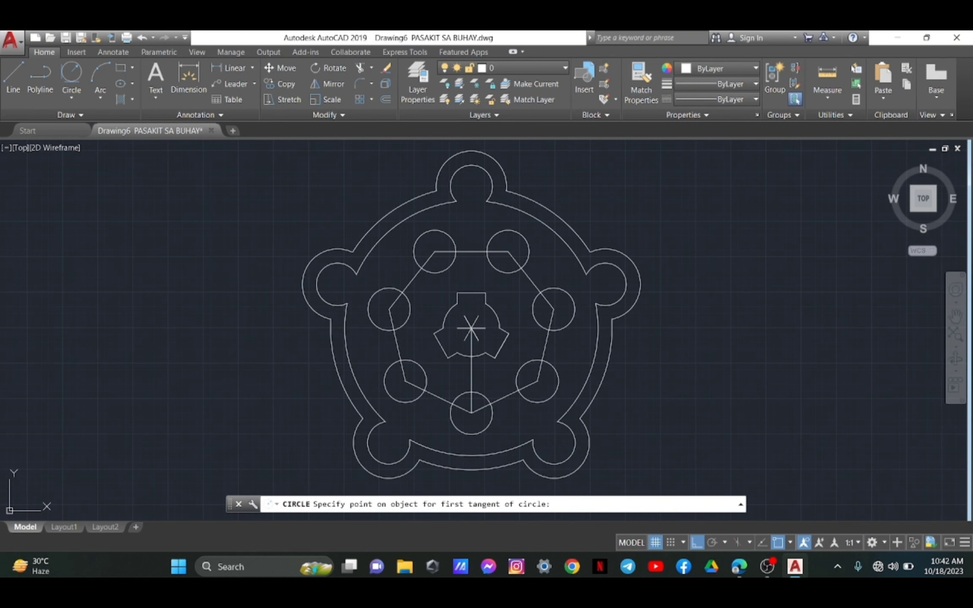
pyautogui.click(387, 286)
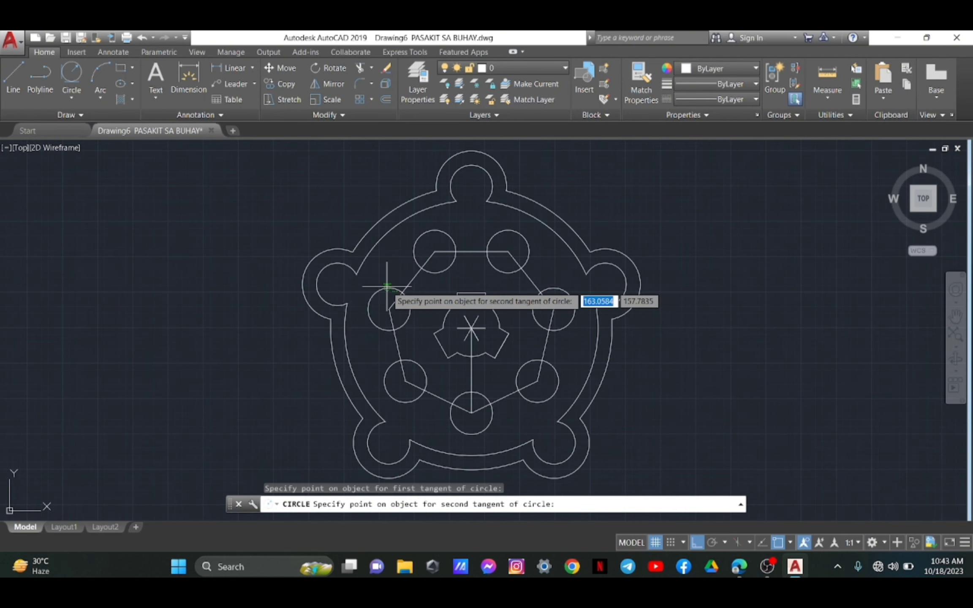
pyautogui.click(388, 285)
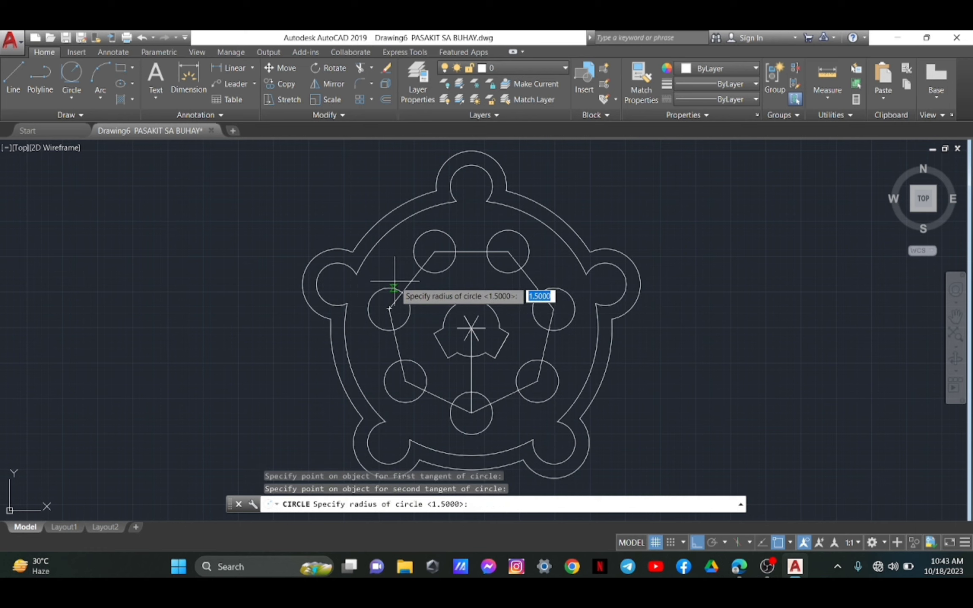
pyautogui.write('6')
pyautogui.press('Return')
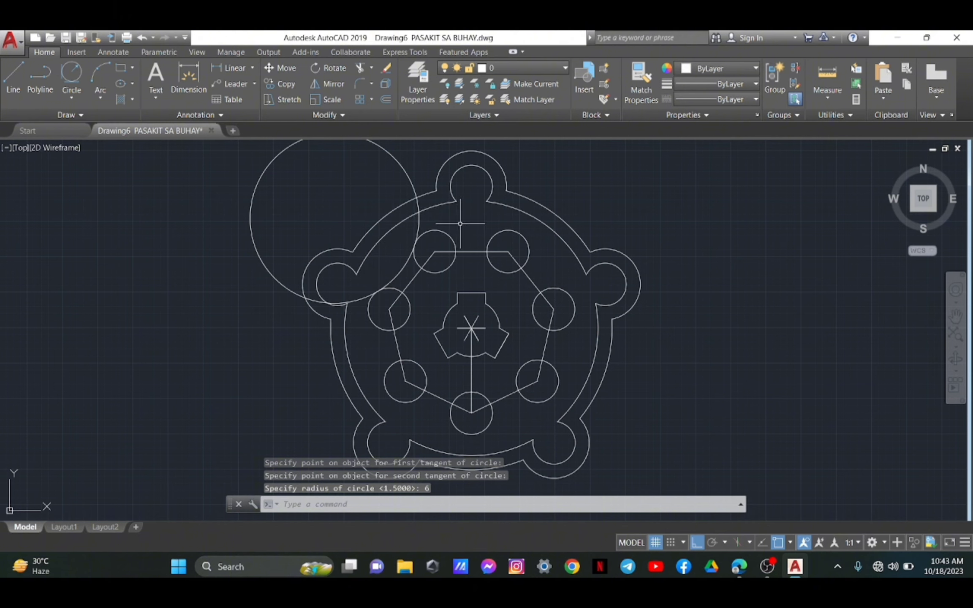
# Step: Draw two radius 6 circles, one tangent to the two top vertex circles and one tangent to the upper-right and right vertex circles
pyautogui.click(82, 79)
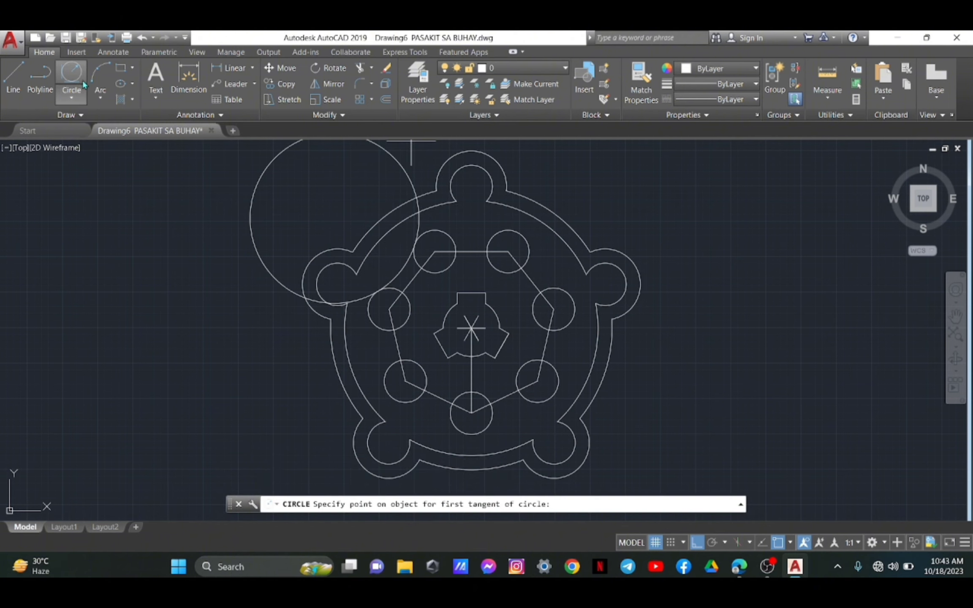
pyautogui.click(456, 237)
pyautogui.click(490, 238)
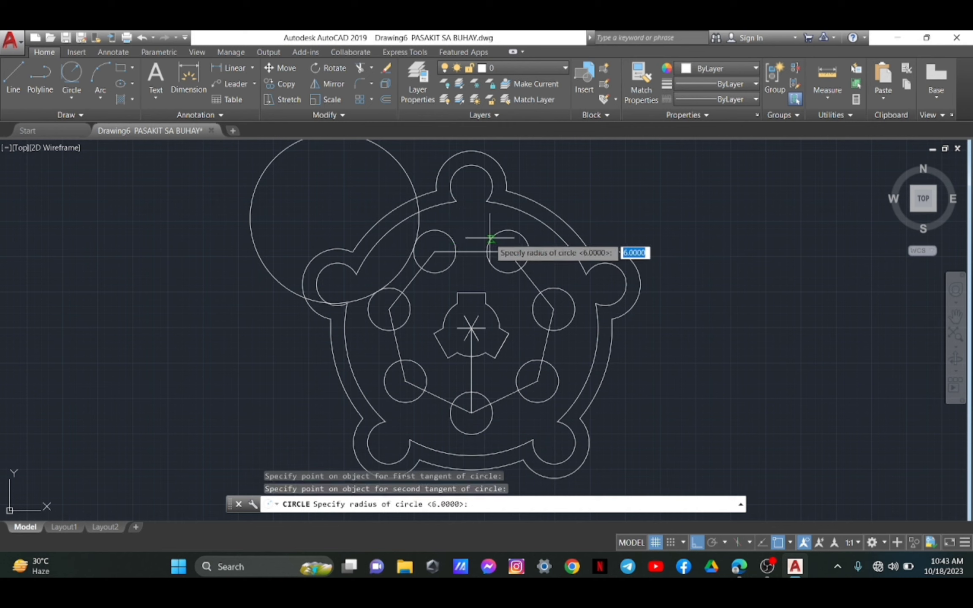
pyautogui.press('Return')
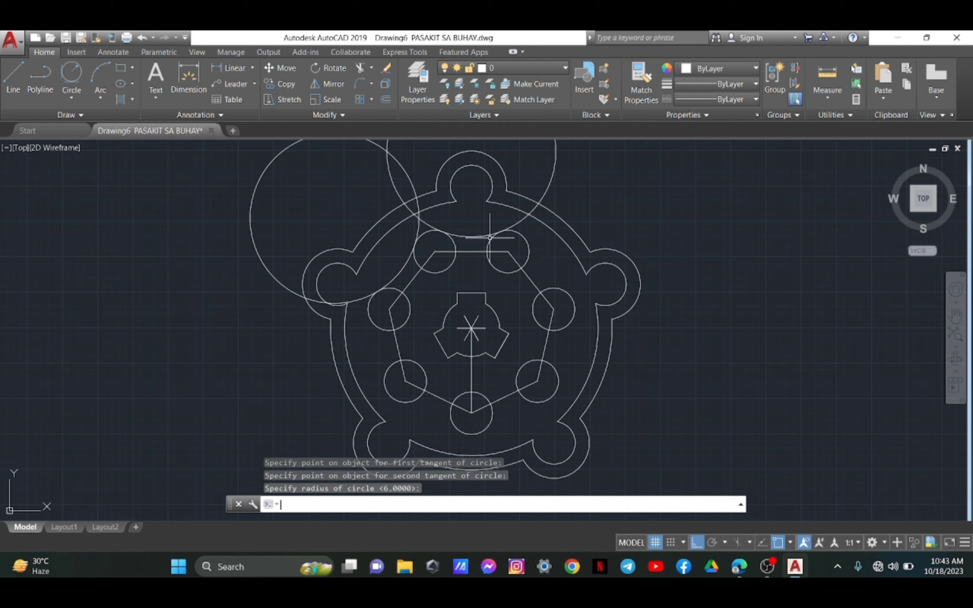
pyautogui.click(71, 78)
pyautogui.click(543, 292)
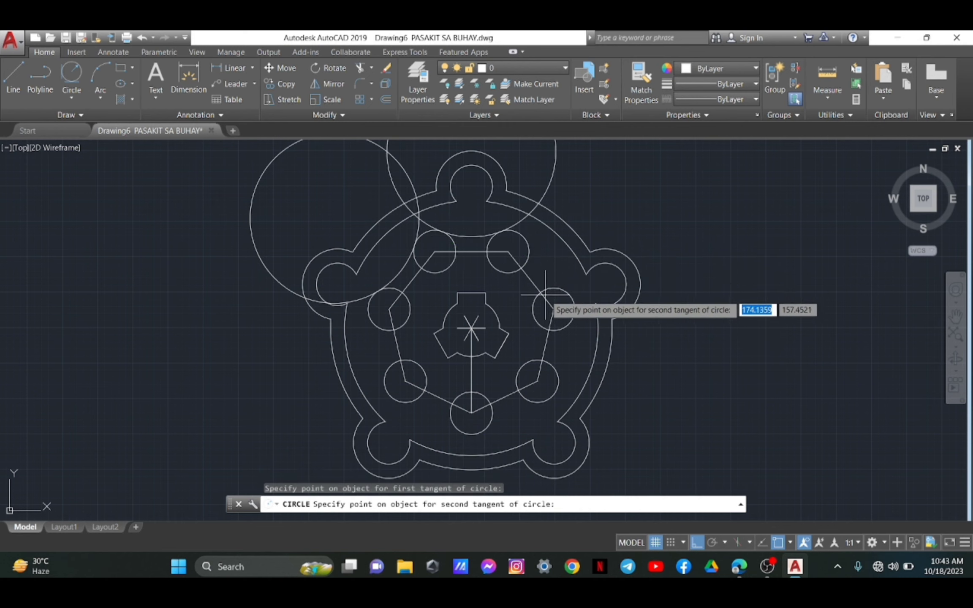
pyautogui.click(547, 285)
pyautogui.press('Return')
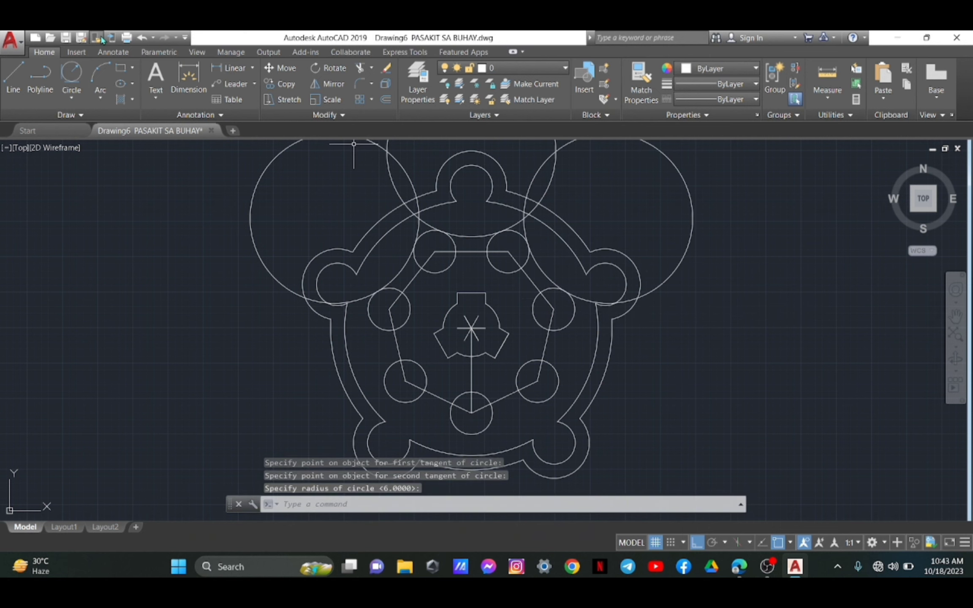
# Step: Draw two radius 6 circles, one tangent to the right and lower-right vertex circles and one tangent to the bottom and lower-right vertex circles
pyautogui.click(71, 79)
pyautogui.click(564, 330)
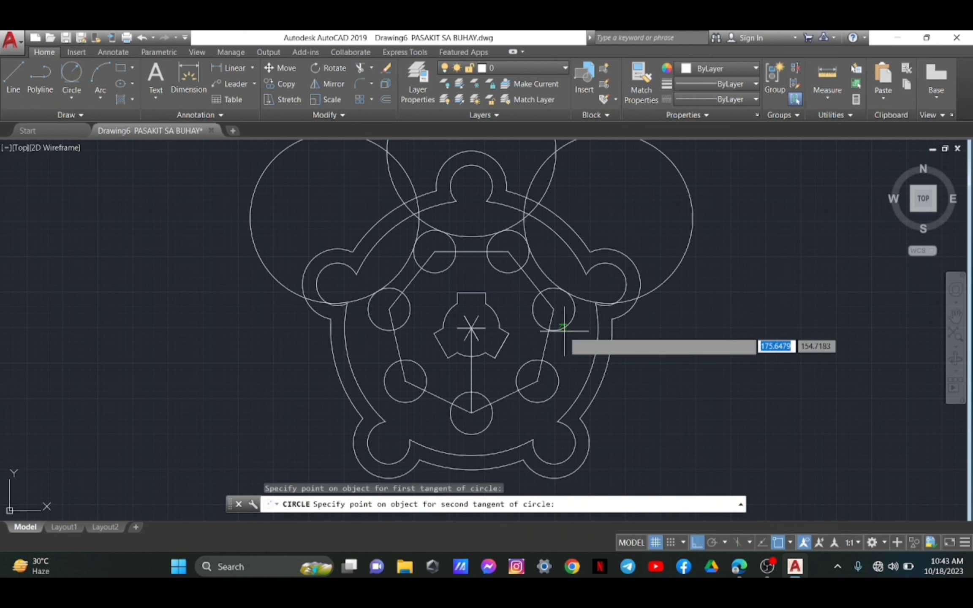
pyautogui.click(547, 366)
pyautogui.press('Return')
pyautogui.click(72, 78)
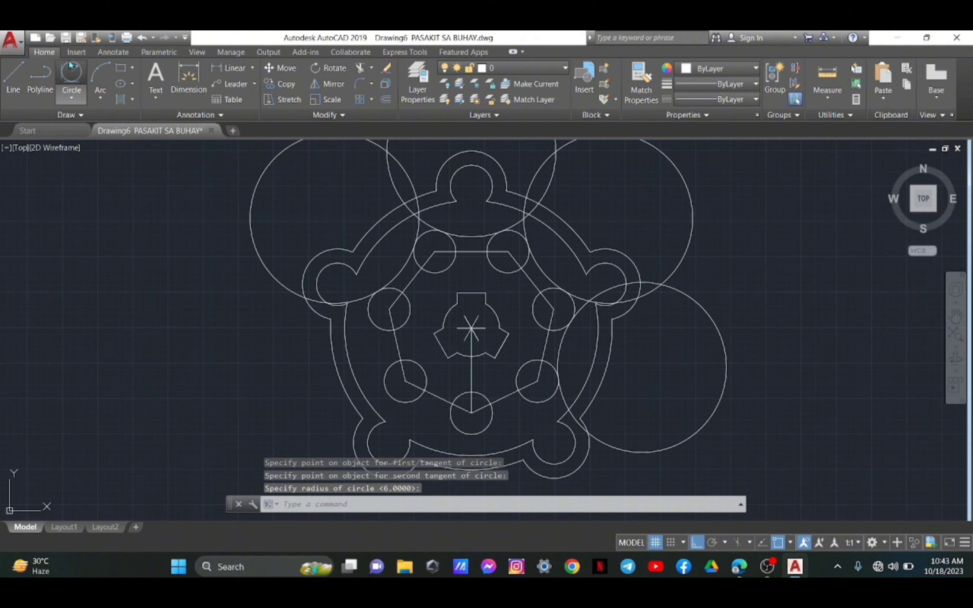
pyautogui.click(492, 415)
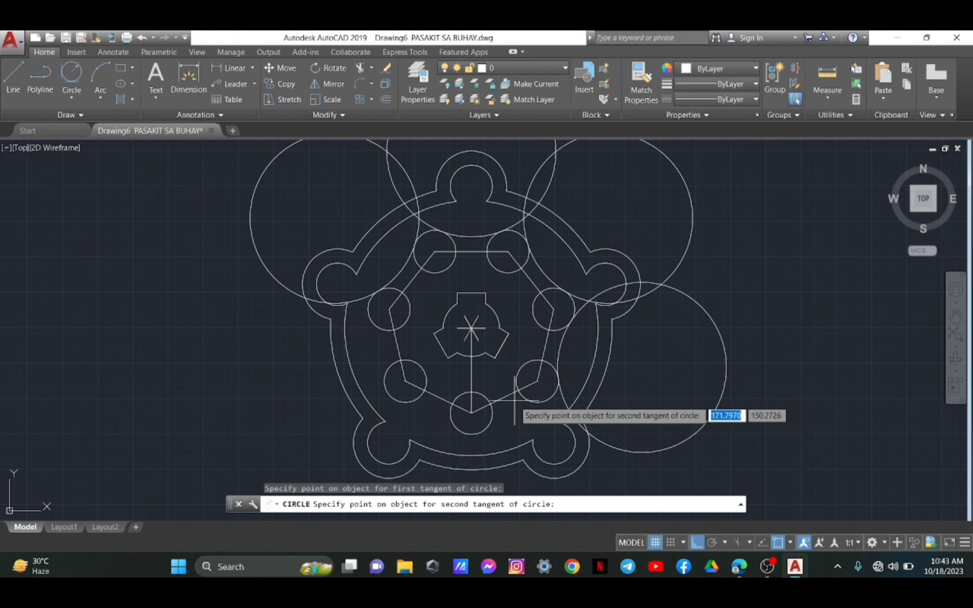
pyautogui.click(536, 401)
pyautogui.press('Return')
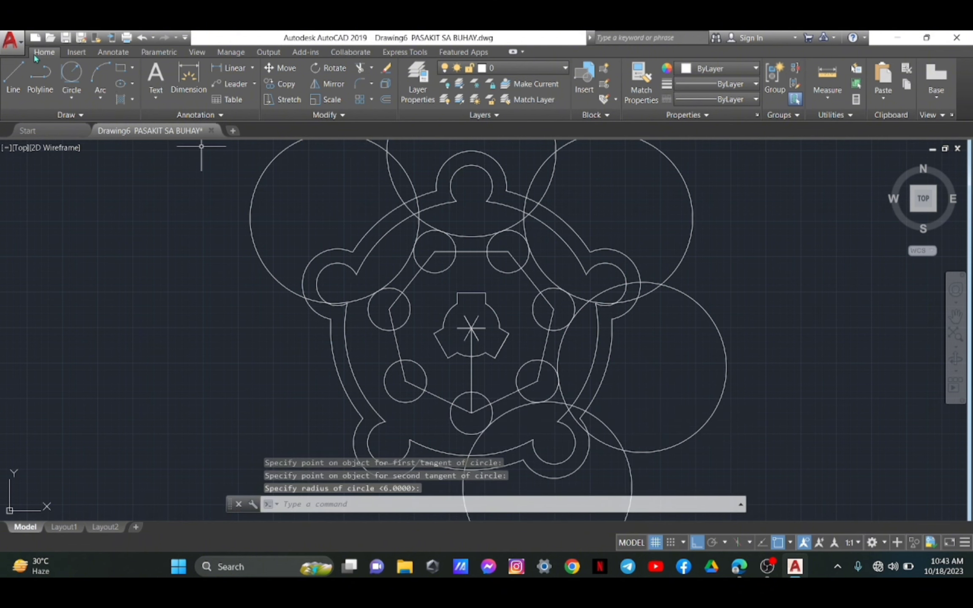
# Step: Draw two radius 6 circles, one tangent to the left and lower-left vertex circles and one tangent to the lower-left and bottom vertex circles
pyautogui.click(72, 78)
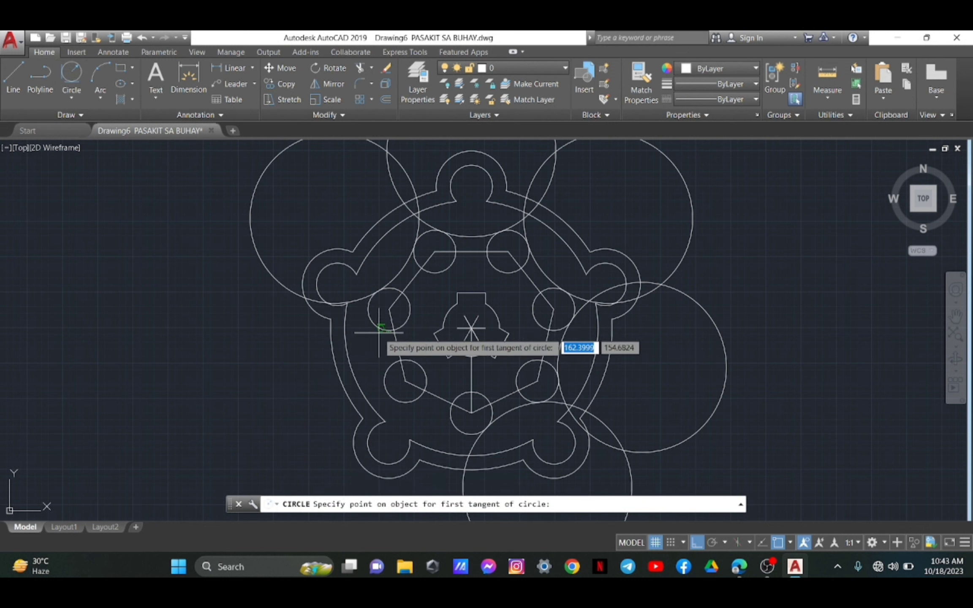
pyautogui.click(366, 323)
pyautogui.click(395, 362)
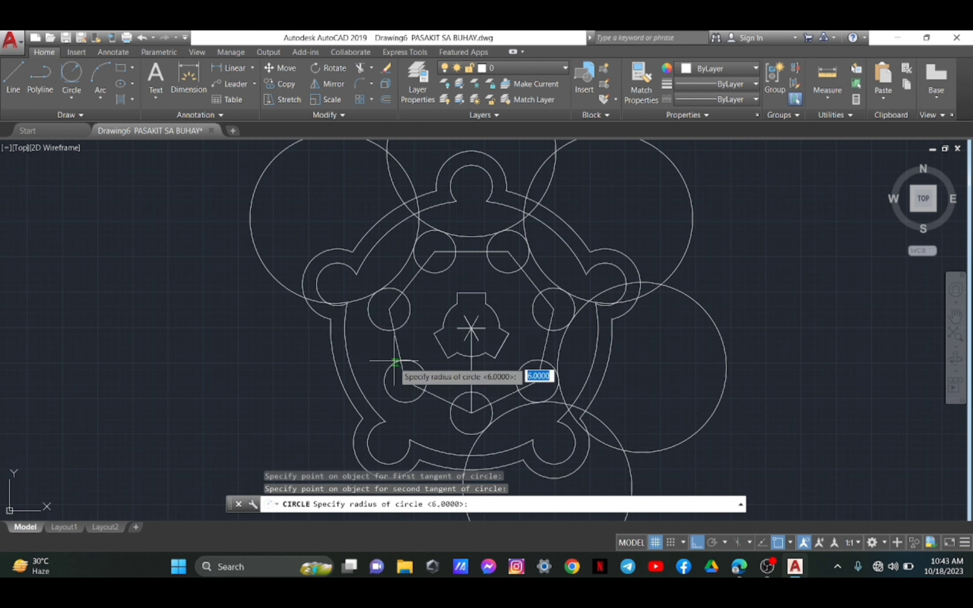
pyautogui.press('Return')
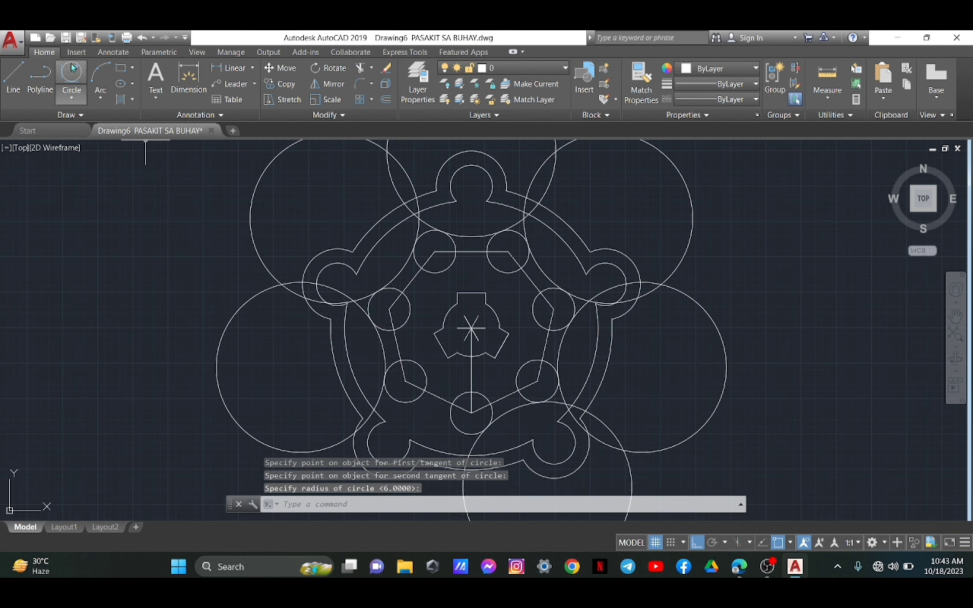
pyautogui.click(71, 78)
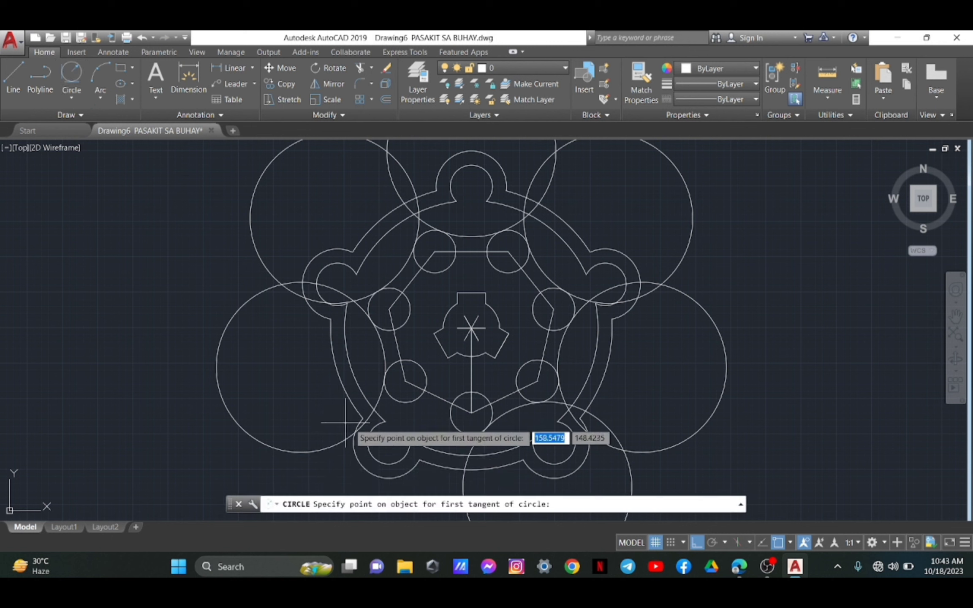
pyautogui.click(419, 399)
pyautogui.click(450, 414)
pyautogui.press('Return')
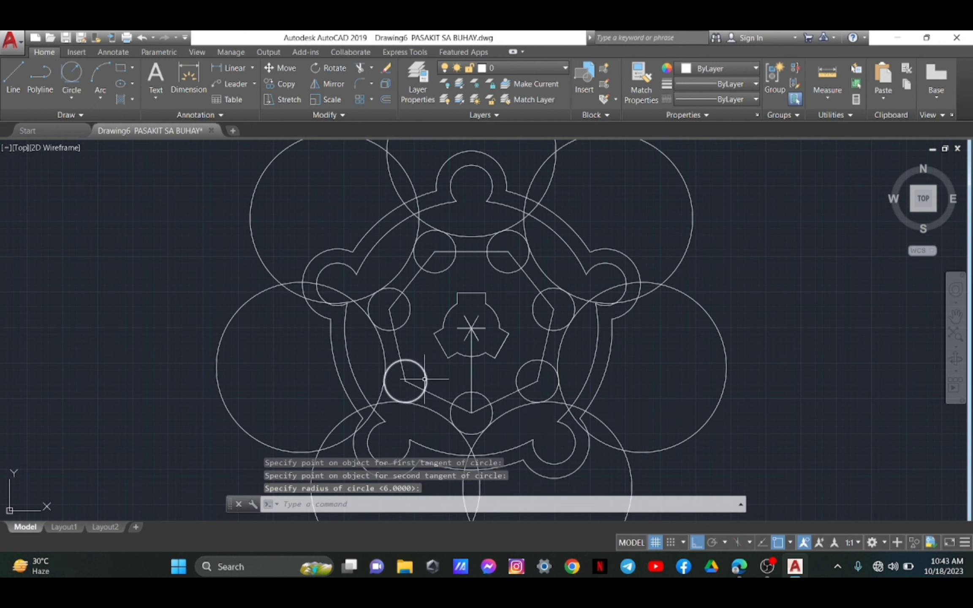
# Step: Draw a radius 2 circle inside the heptagon, tangent to the upper-left and left vertex circles
pyautogui.click(80, 72)
pyautogui.click(430, 274)
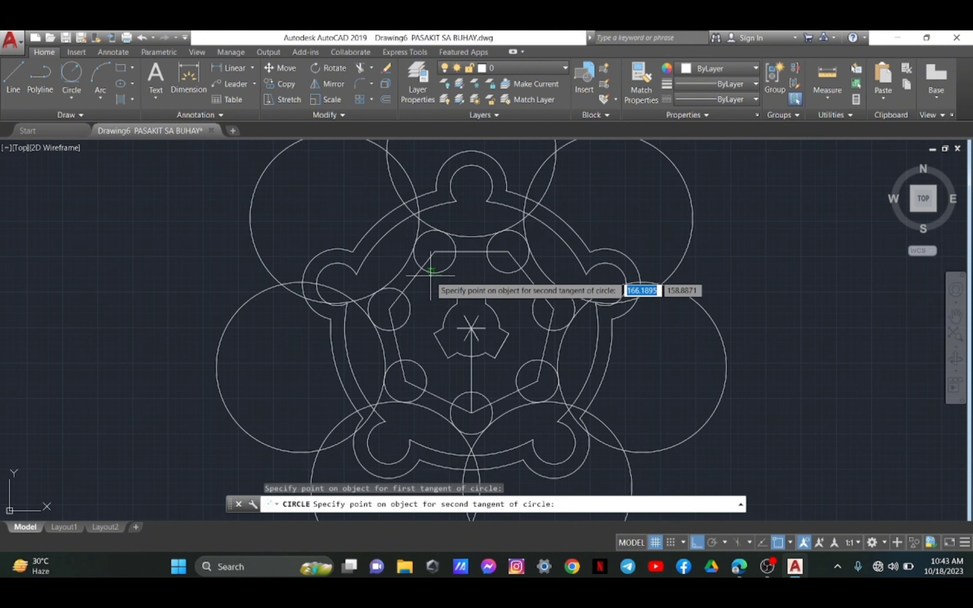
pyautogui.click(406, 297)
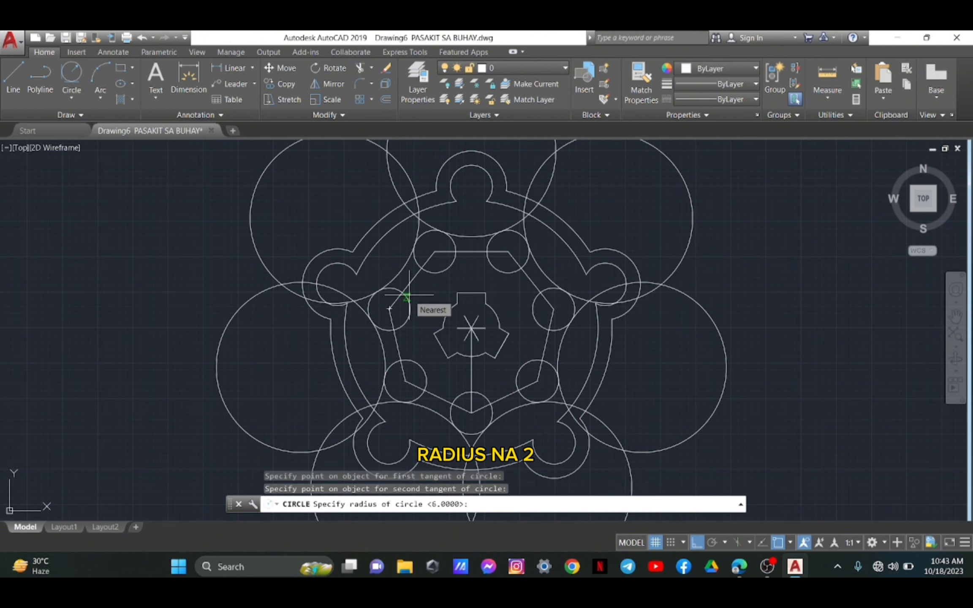
pyautogui.write('2')
pyautogui.press('Return')
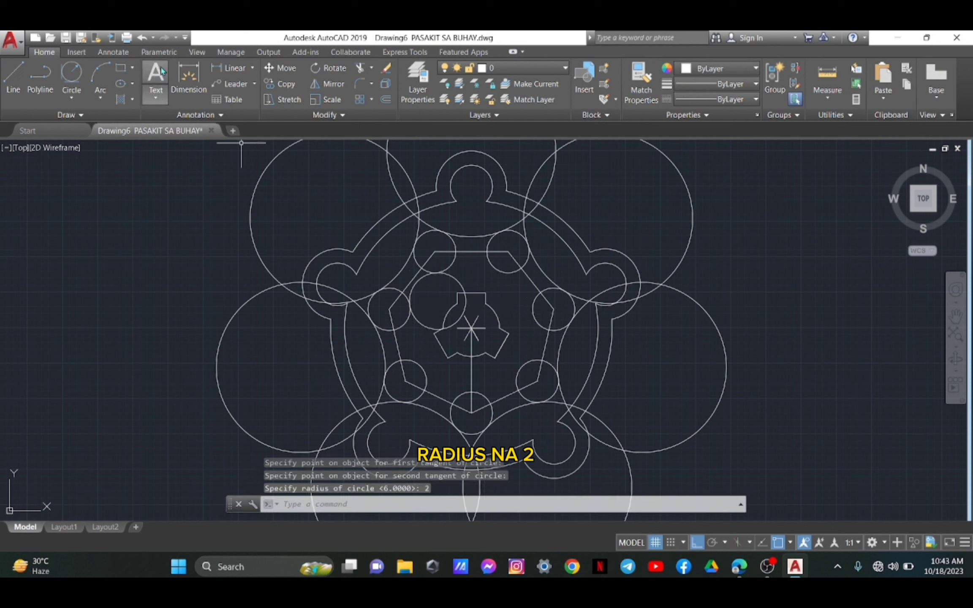
# Step: Draw two radius 2 circles inside the heptagon, one tangent to the two top vertex circles and one tangent to the upper-right and right vertex circles
pyautogui.click(71, 73)
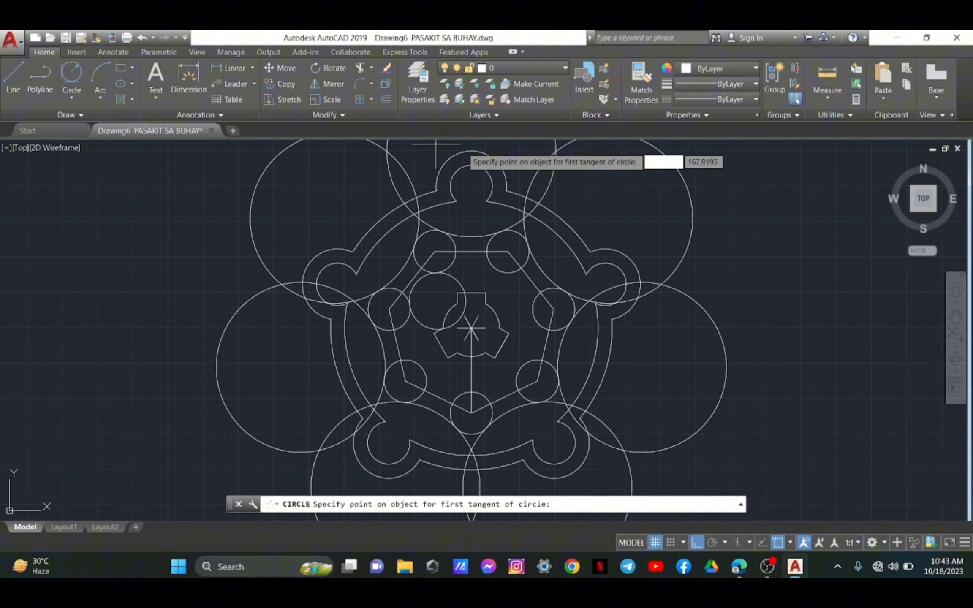
pyautogui.click(458, 266)
pyautogui.click(490, 267)
pyautogui.press('Return')
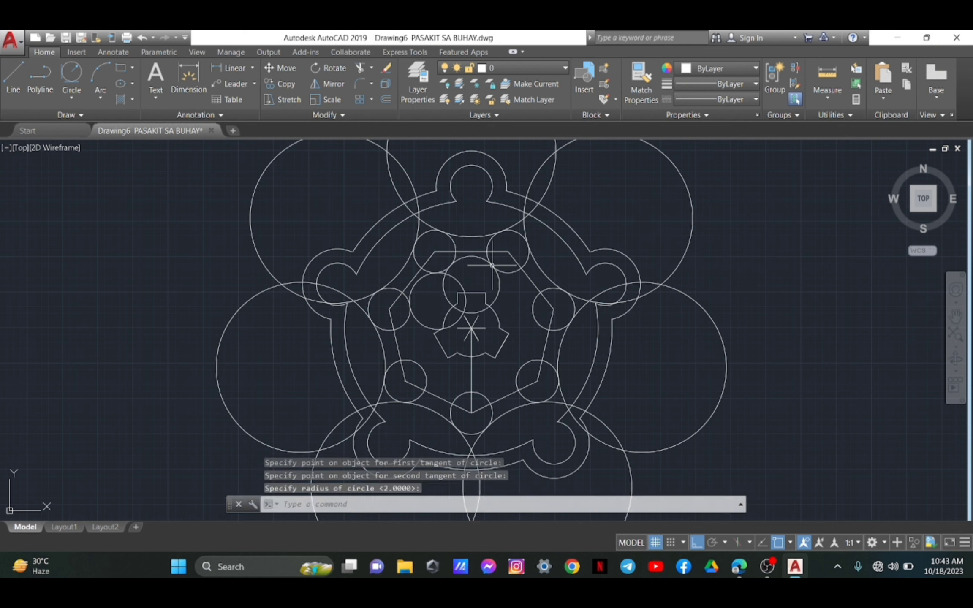
pyautogui.click(71, 96)
pyautogui.click(91, 226)
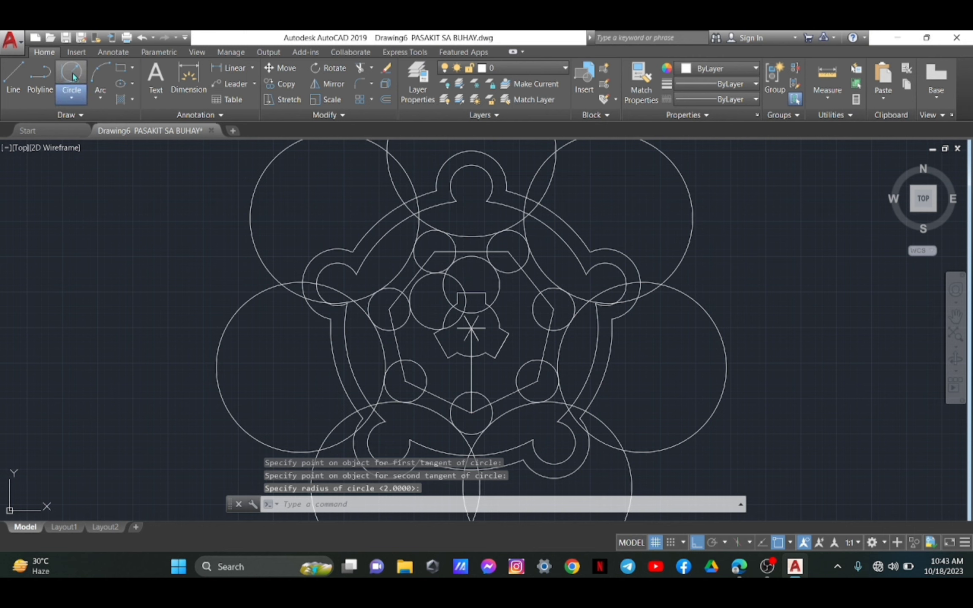
pyautogui.click(541, 291)
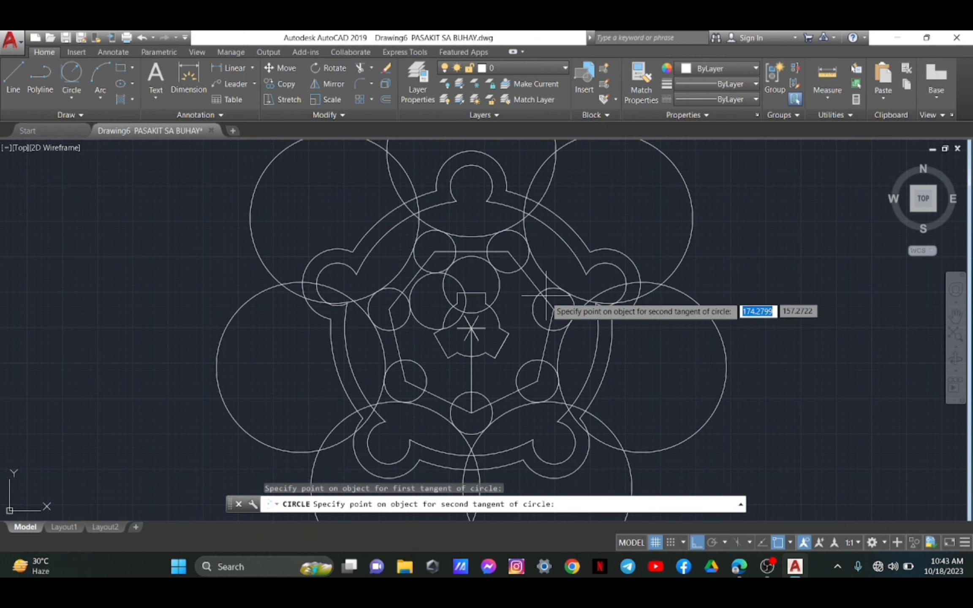
pyautogui.click(553, 309)
pyautogui.press('Return')
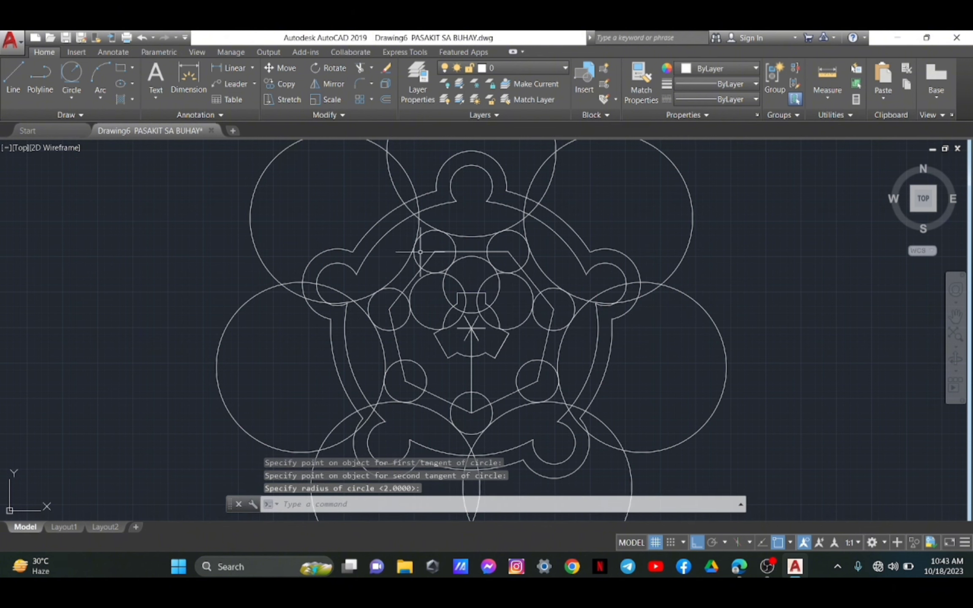
# Step: Draw two radius 2 circles inside the heptagon, one tangent to the left and lower-left vertex circles and one tangent to the lower-left and bottom ones
pyautogui.click(72, 76)
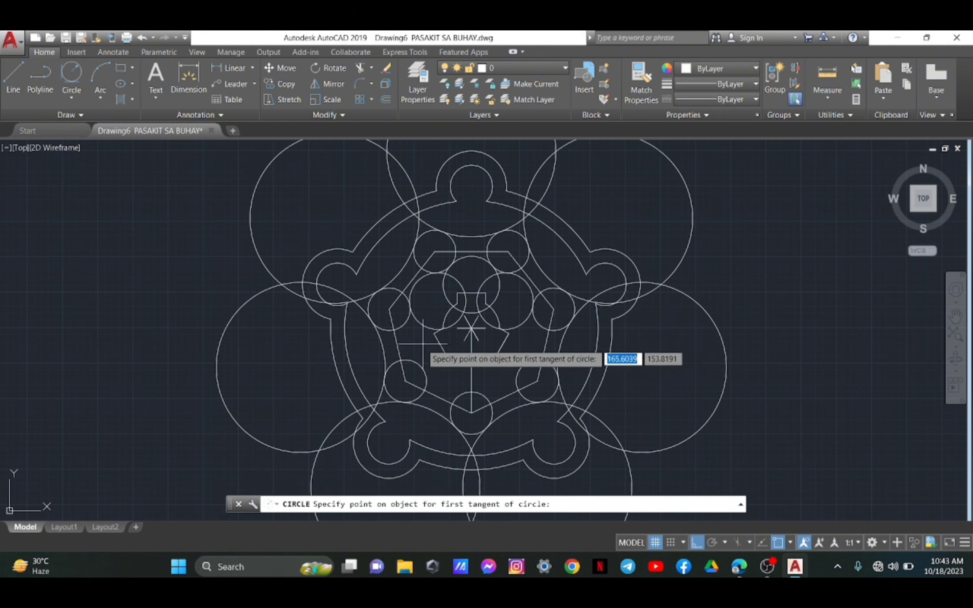
pyautogui.click(403, 324)
pyautogui.click(403, 364)
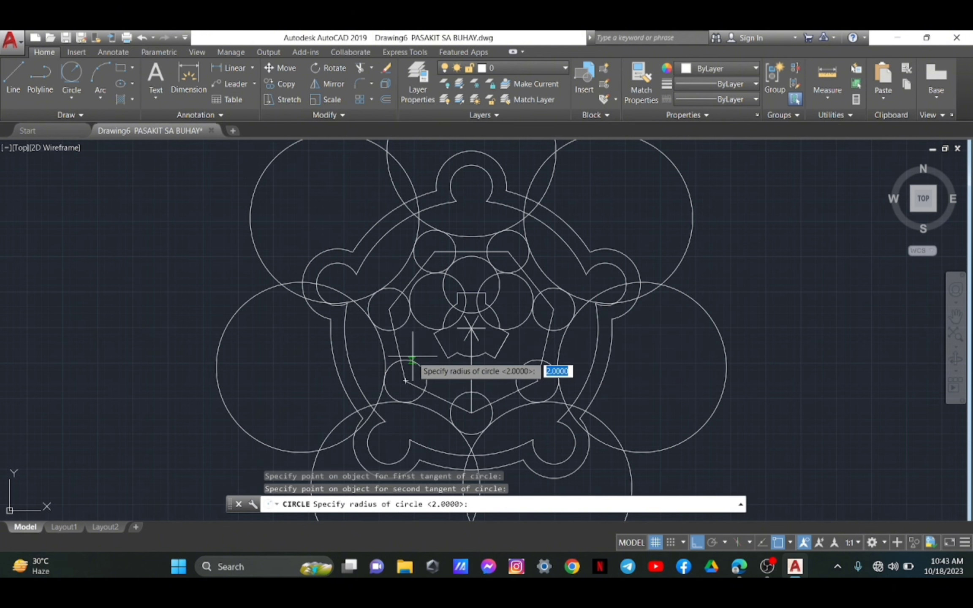
pyautogui.press('Return')
pyautogui.click(72, 73)
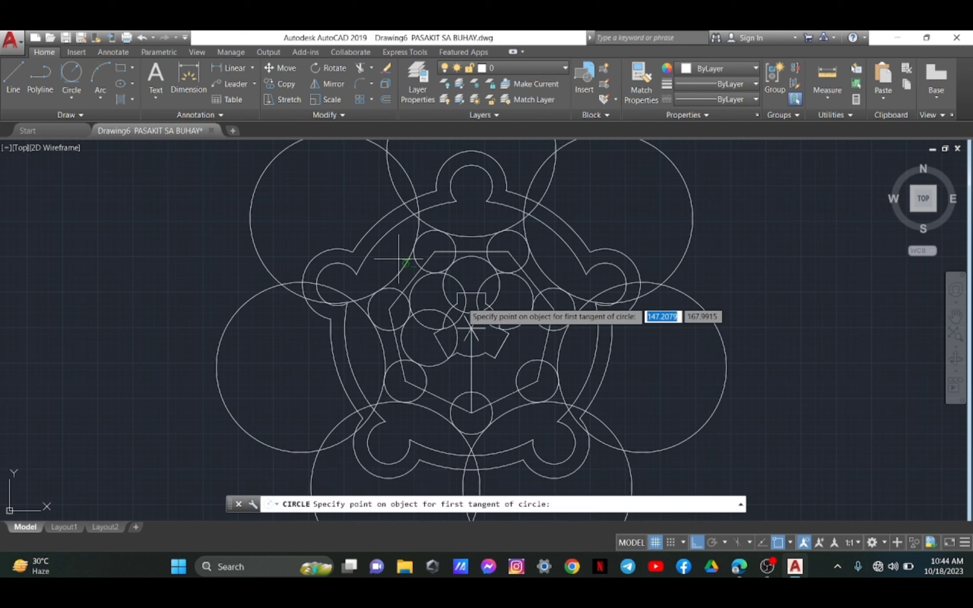
pyautogui.click(451, 380)
pyautogui.click(465, 394)
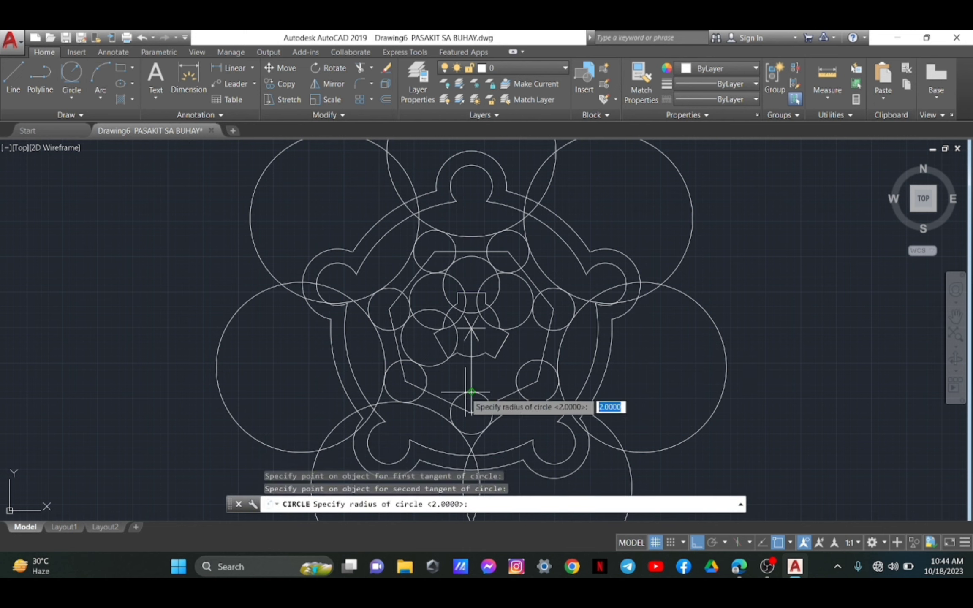
pyautogui.press('Return')
# Step: Draw two radius 2 circles inside the heptagon, one tangent to the bottom and lower-right vertex circles and one tangent to the lower-right and right ones
pyautogui.click(71, 73)
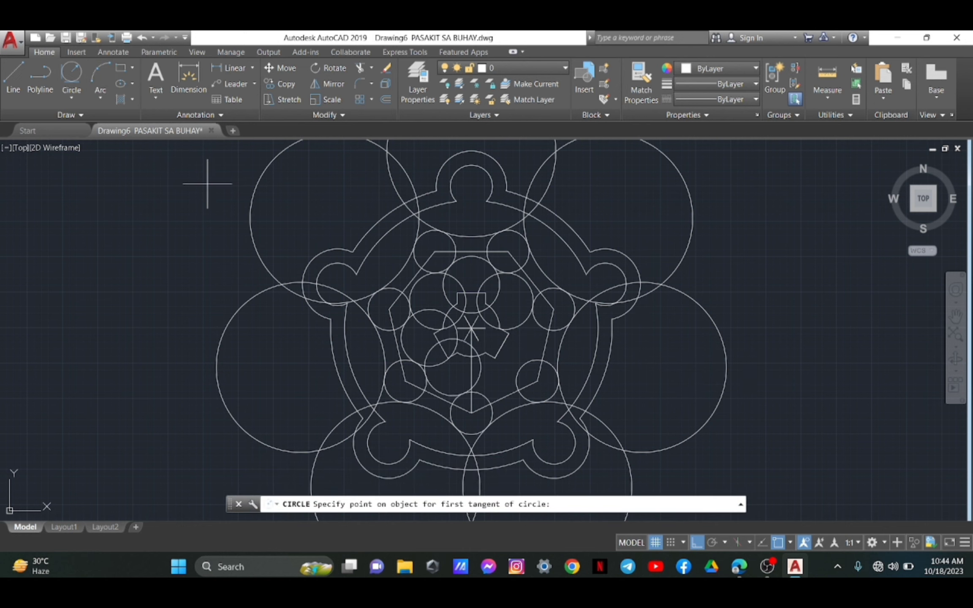
pyautogui.click(517, 384)
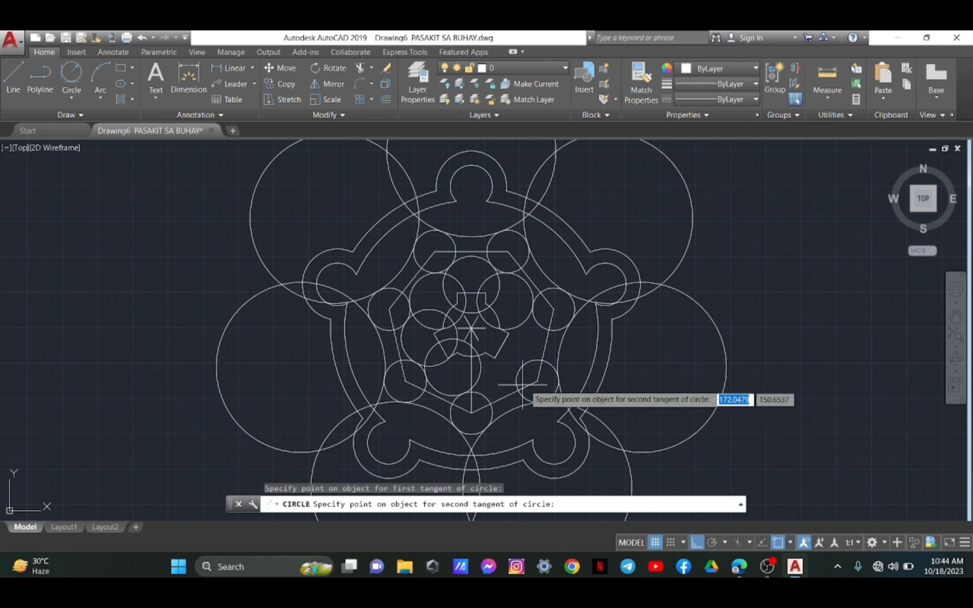
pyautogui.click(526, 382)
pyautogui.press('Return')
pyautogui.click(71, 73)
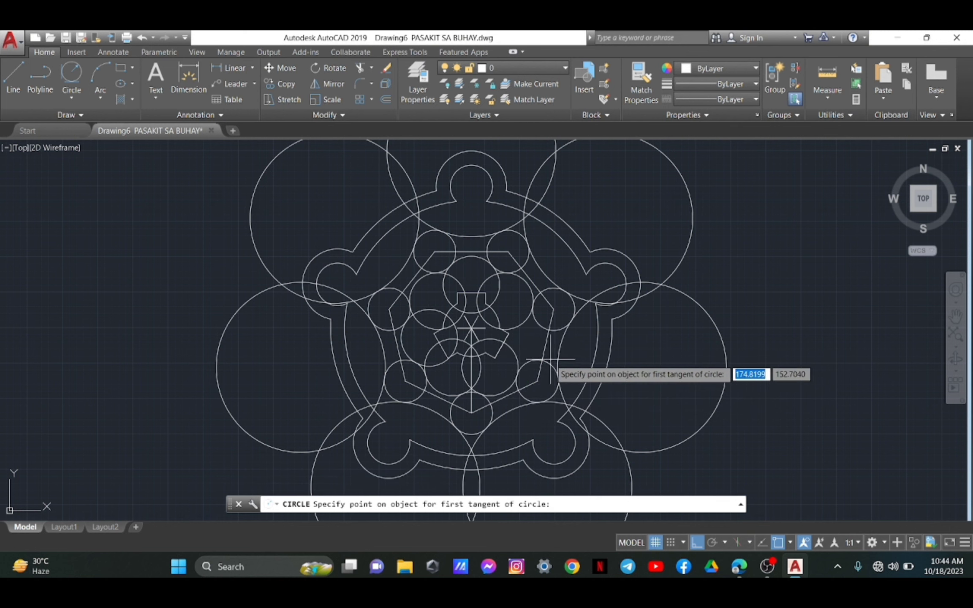
pyautogui.click(551, 327)
pyautogui.click(550, 328)
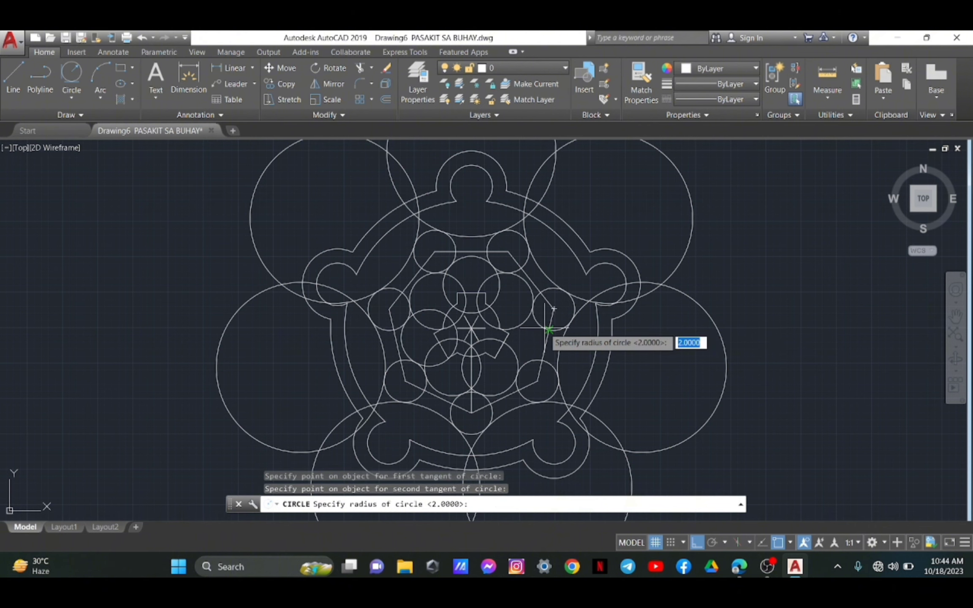
pyautogui.press('Return')
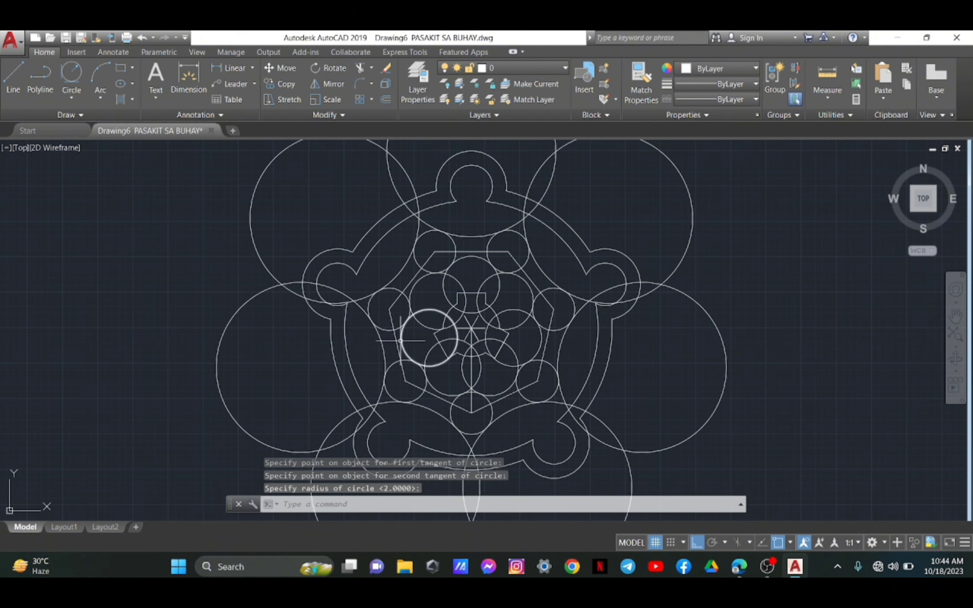
# Step: Compare the trimmed figure in AutoCAD with the dimensioned Activity No. 6 drawing in the CAD-act-6-8.pdf browser tab
pyautogui.scroll(-2, 409, 319)
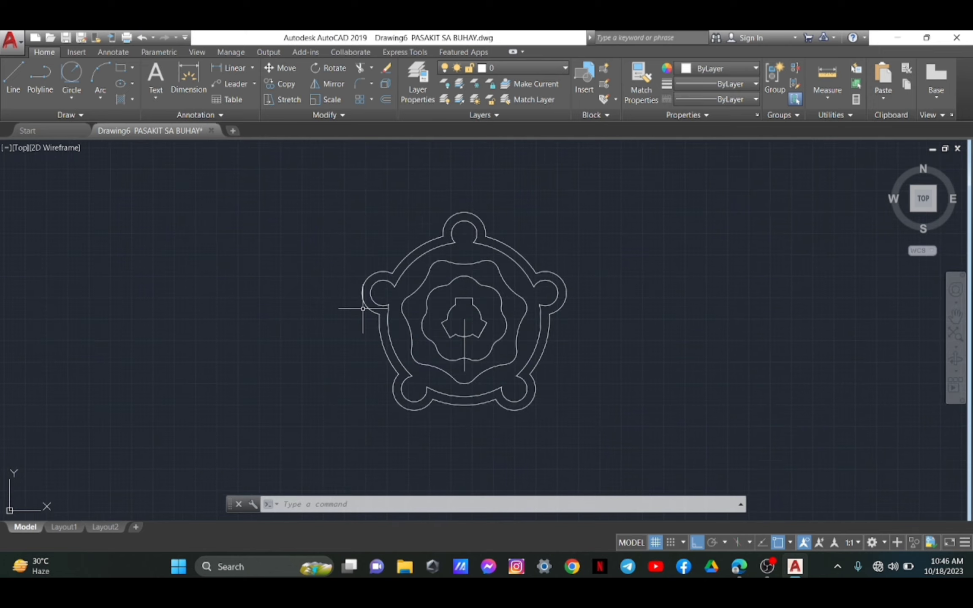
pyautogui.scroll(-2, 364, 309)
pyautogui.scroll(10, 374, 309)
pyautogui.scroll(-14, 374, 307)
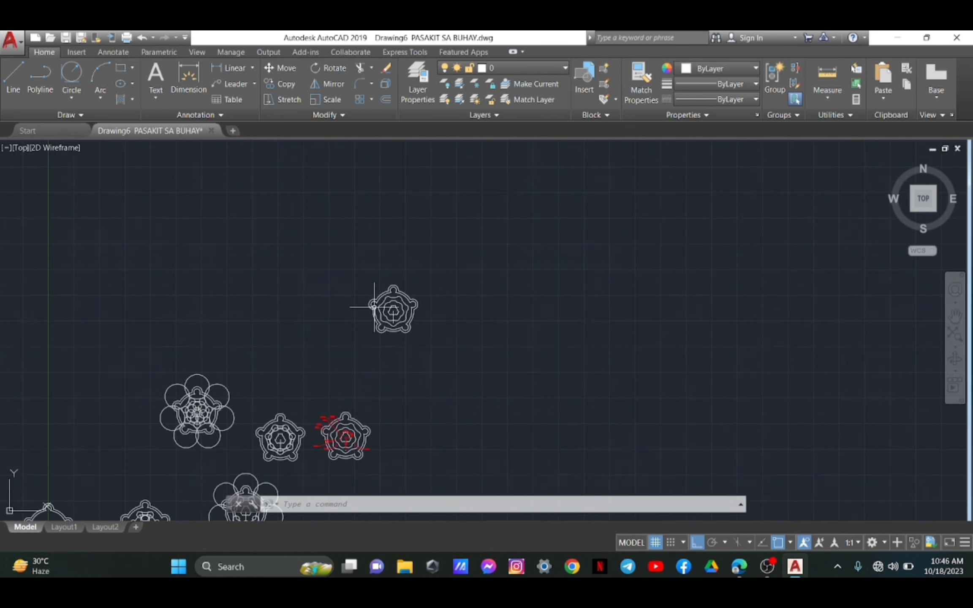
pyautogui.scroll(8, 374, 307)
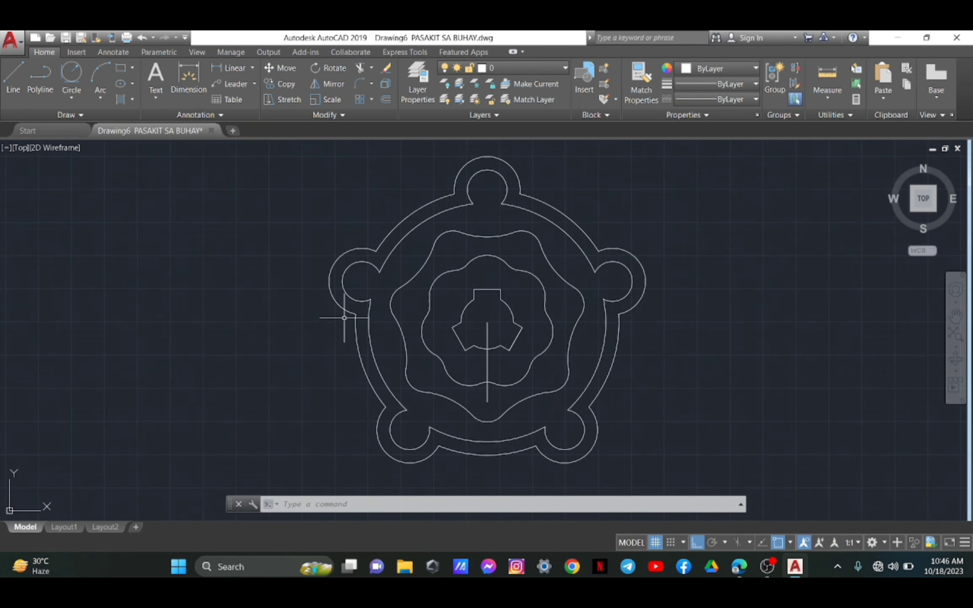
pyautogui.hotkey('alt', 'Tab')
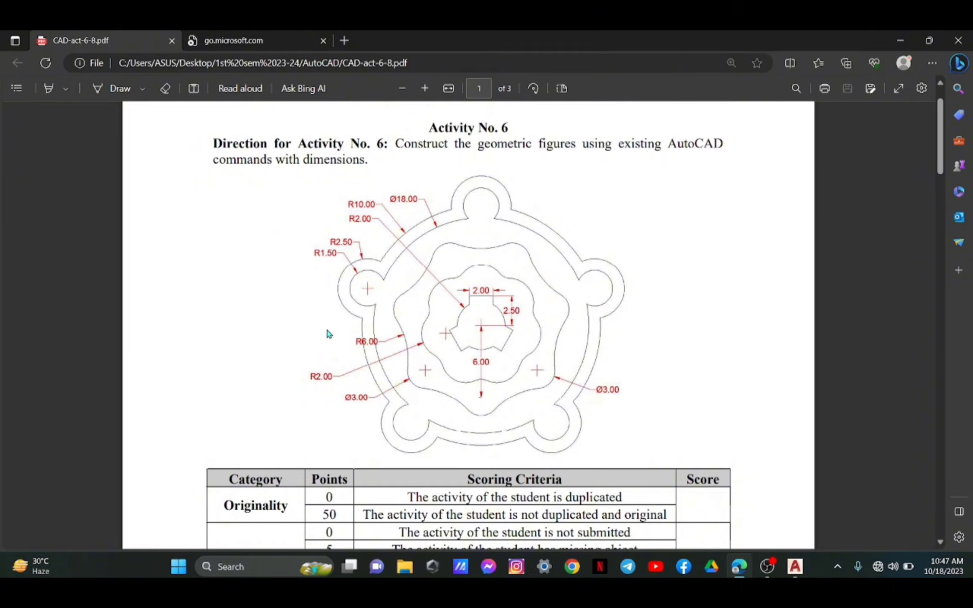
pyautogui.hotkey('alt', 'Tab')
pyautogui.hotkey('alt', 'Tab')
pyautogui.hotkey('alt', 'Tab')
pyautogui.hotkey('alt', 'Tab')
pyautogui.hotkey('alt', 'Tab')
pyautogui.hotkey('alt', 'Tab')
pyautogui.hotkey('alt', 'Tab')
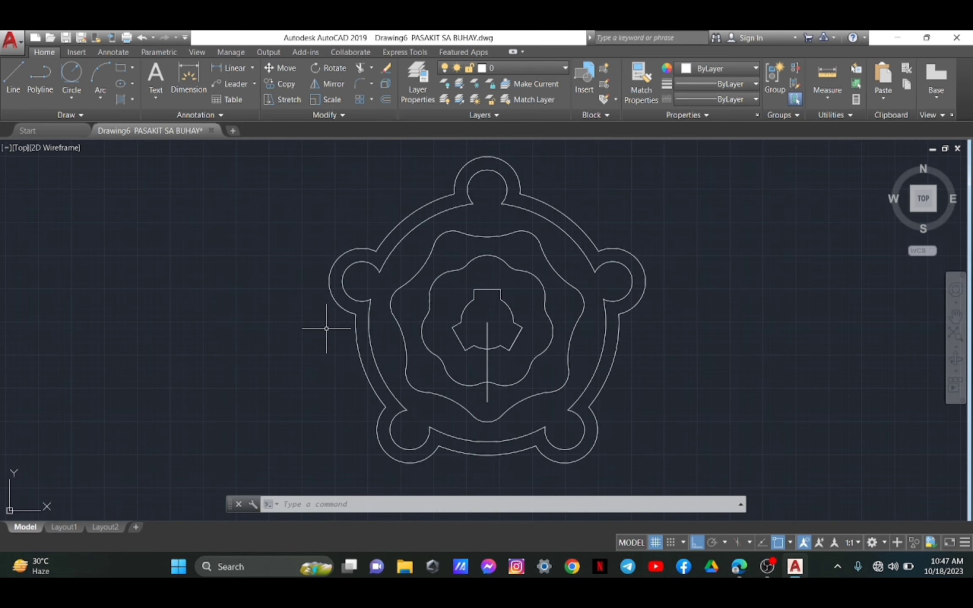
pyautogui.hotkey('alt', 'Tab')
pyautogui.hotkey('alt', 'Tab')
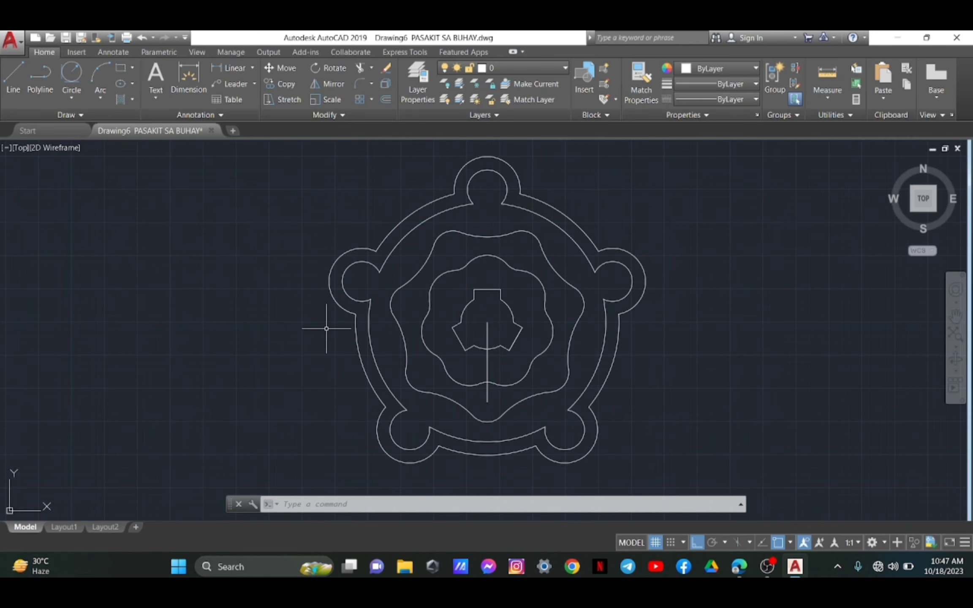